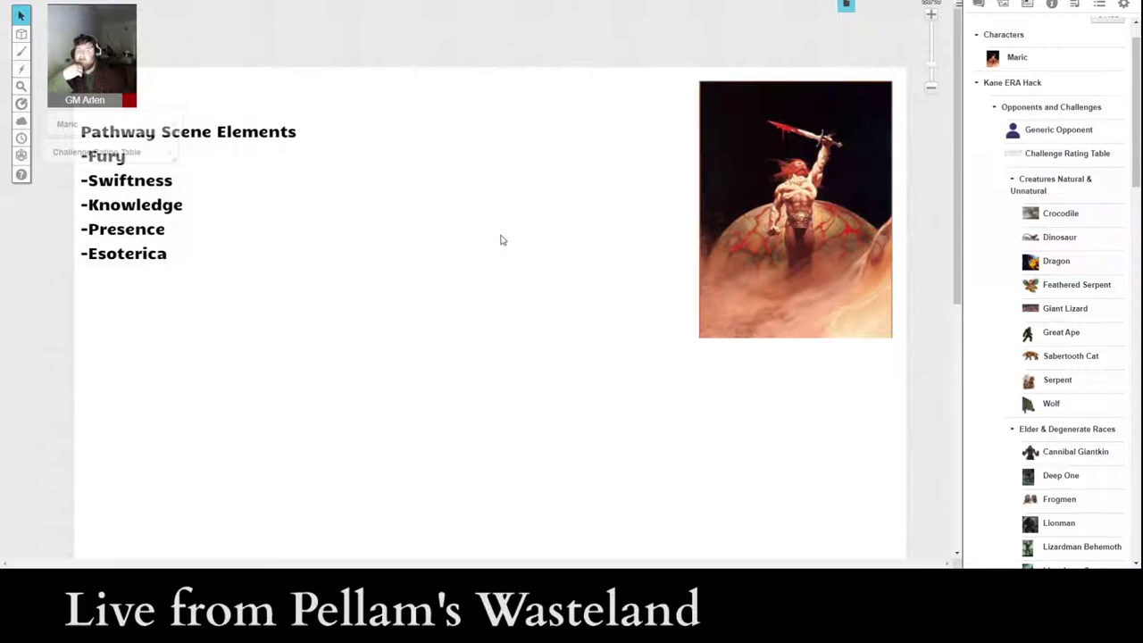
- Open the Dinosaur entry and consult the Challenge Rating Table, collapsing the table again when done
click(1058, 237)
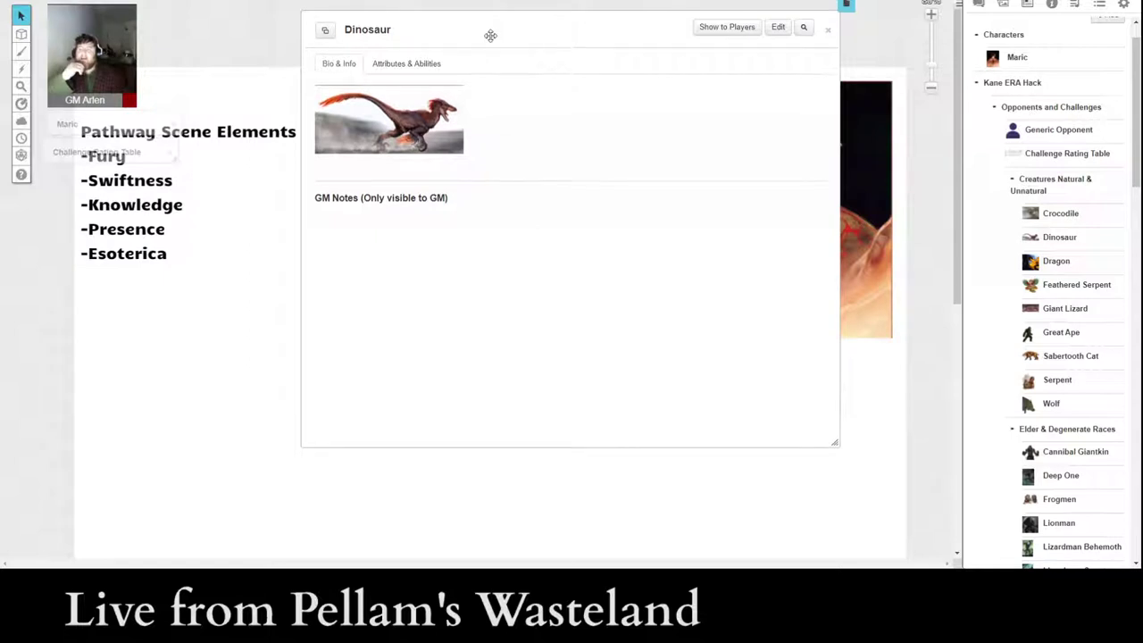
drag(492, 33, 367, 61)
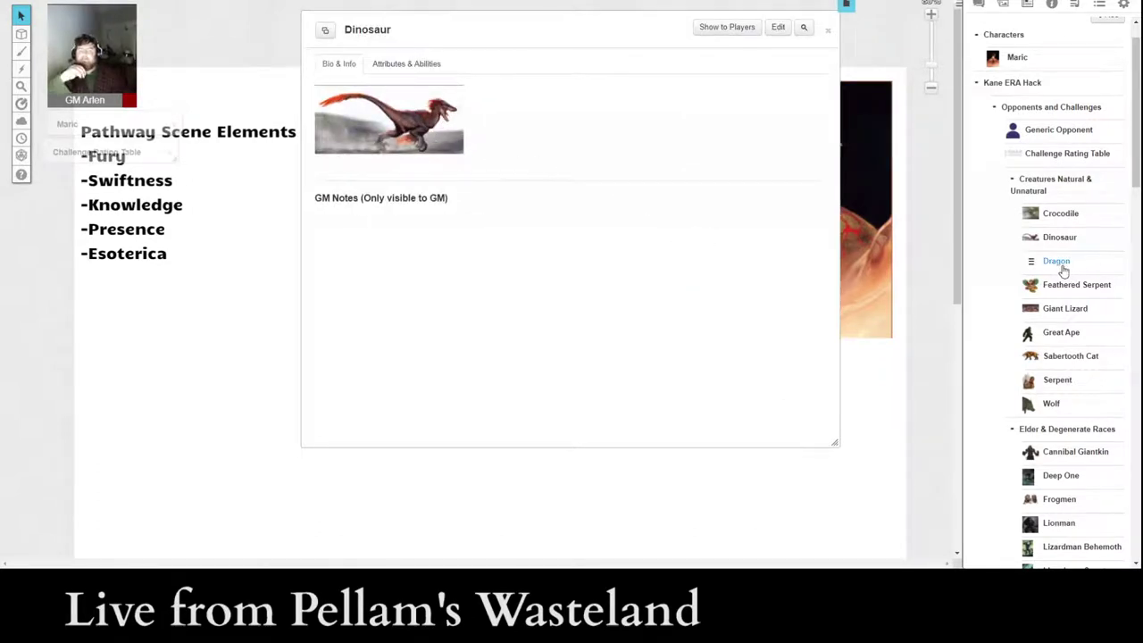
scroll(1065, 270, up, 1)
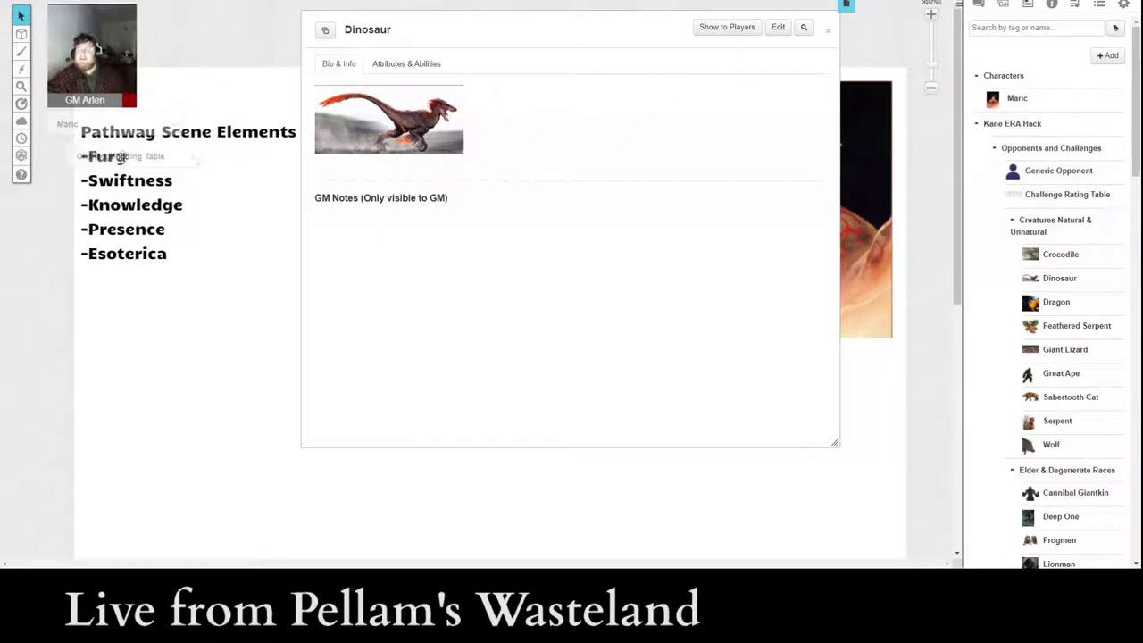
click(85, 152)
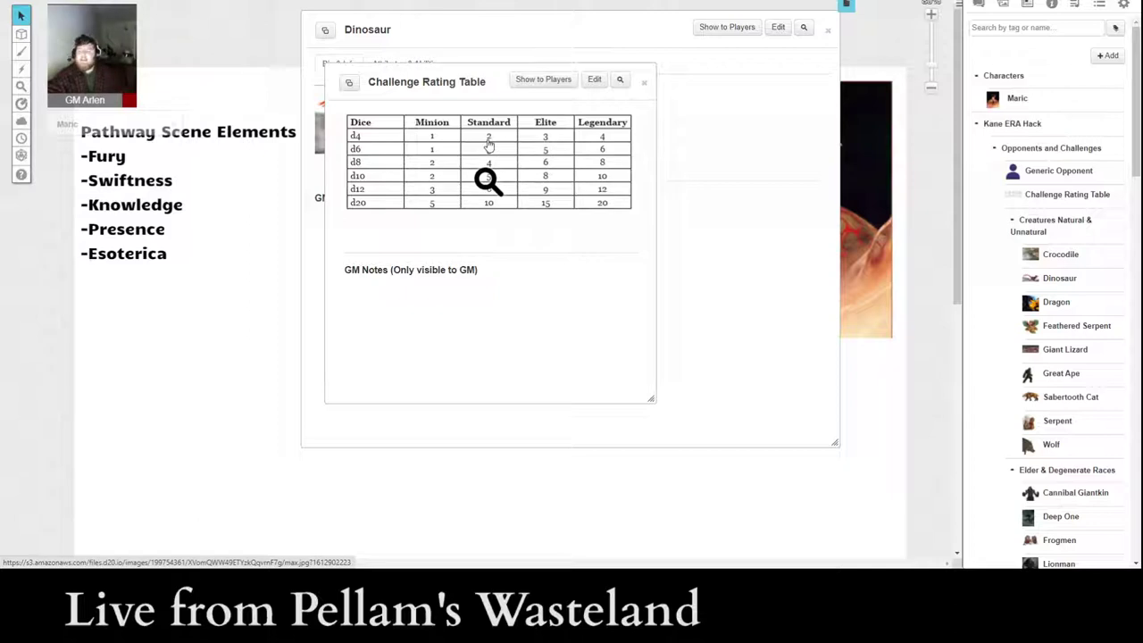
double_click(454, 84)
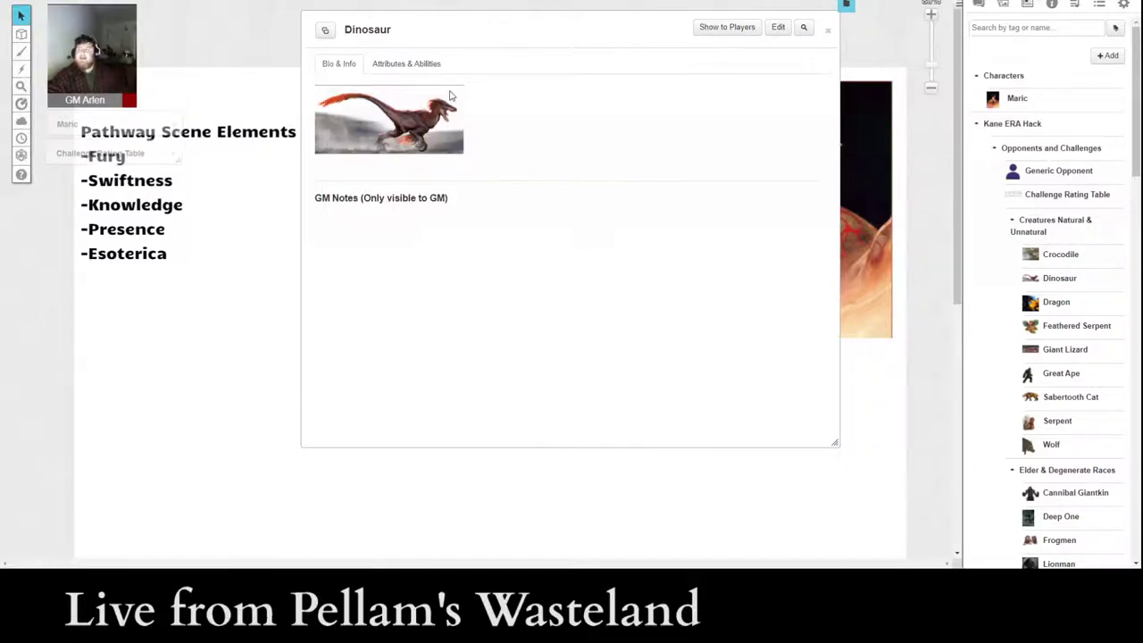
- Start editing the Dinosaur entry and copy the Elements, Trappings and Lores template from the Generic Opponent's bio
click(778, 31)
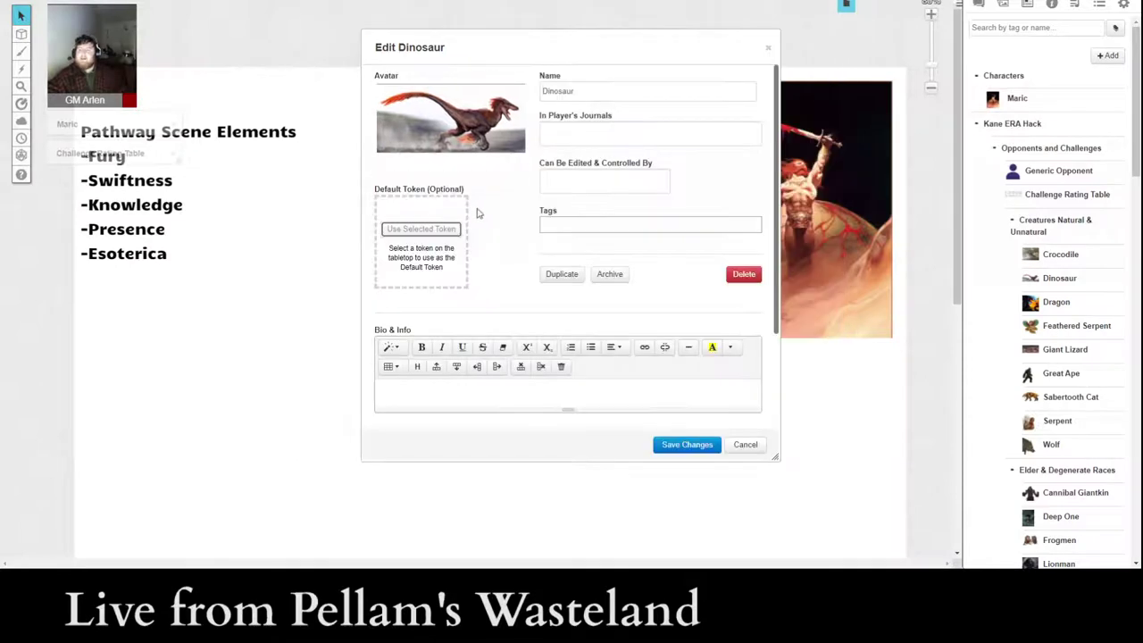
scroll(490, 209, down, 3)
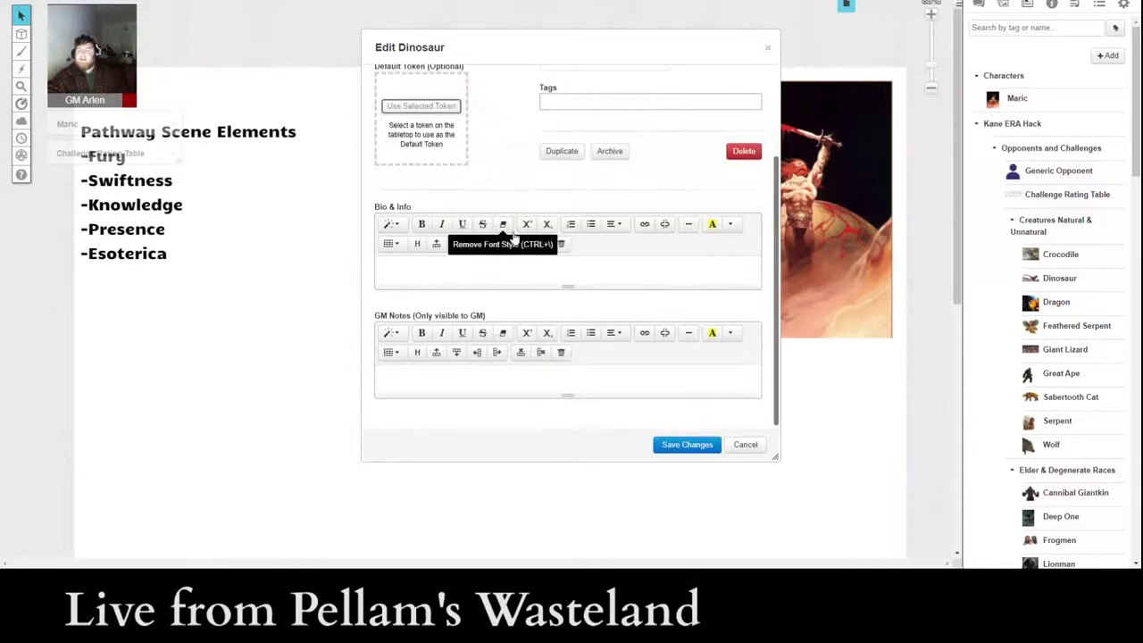
click(1052, 169)
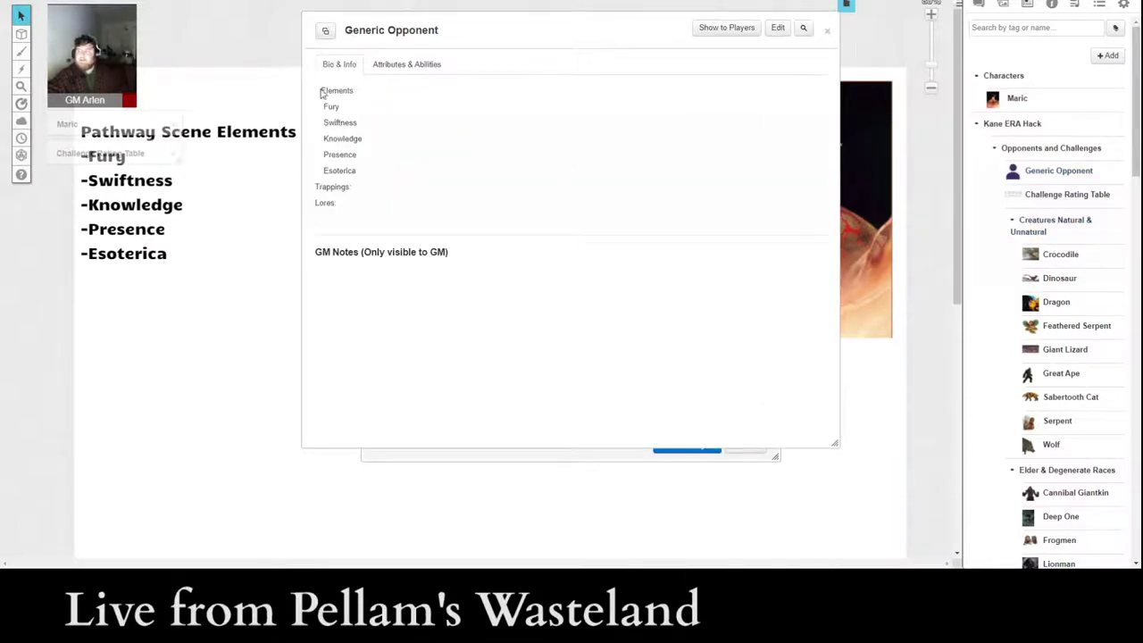
drag(323, 90, 333, 225)
key(ctrl+c)
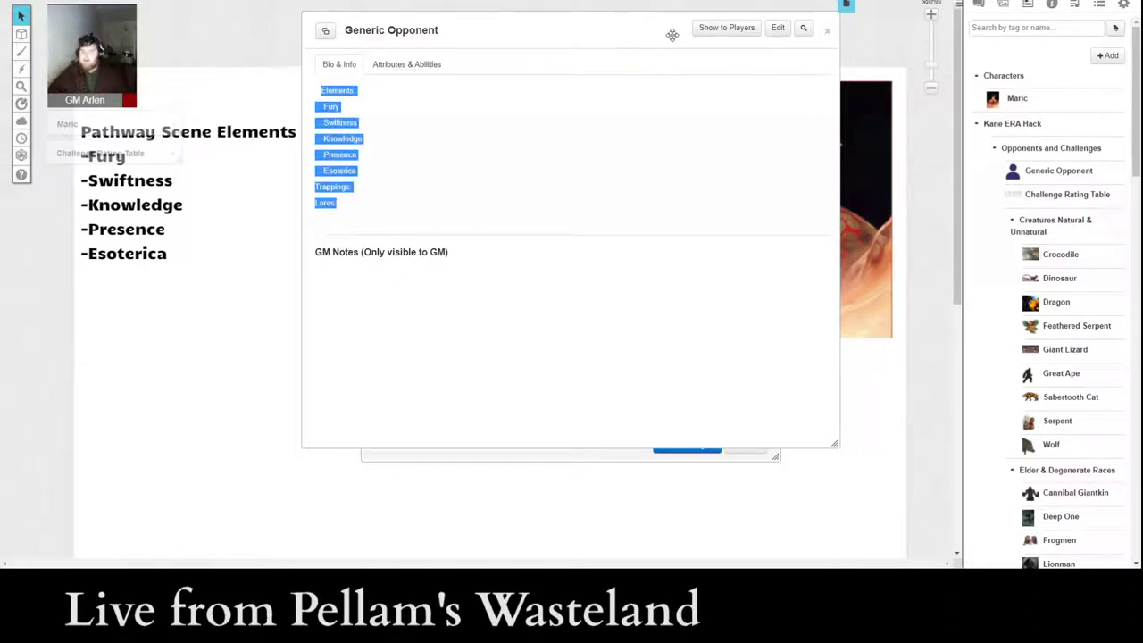
click(826, 32)
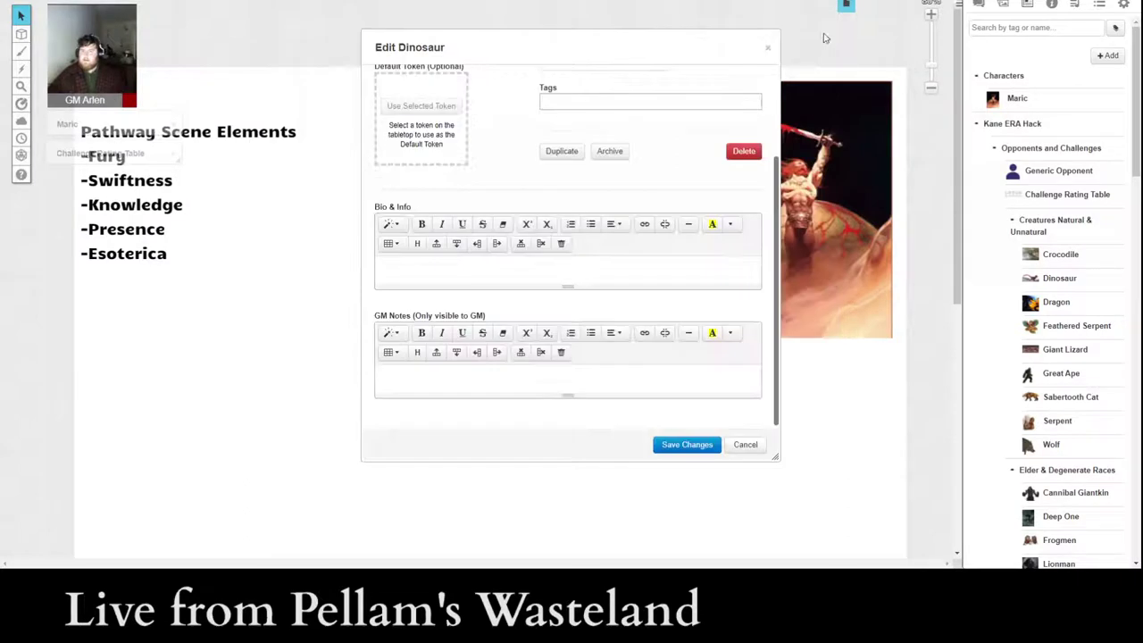
- Paste the copied template into the Dinosaur's Bio & Info and enlarge that text area
click(455, 271)
key(ctrl+v)
scroll(500, 303, down, 3)
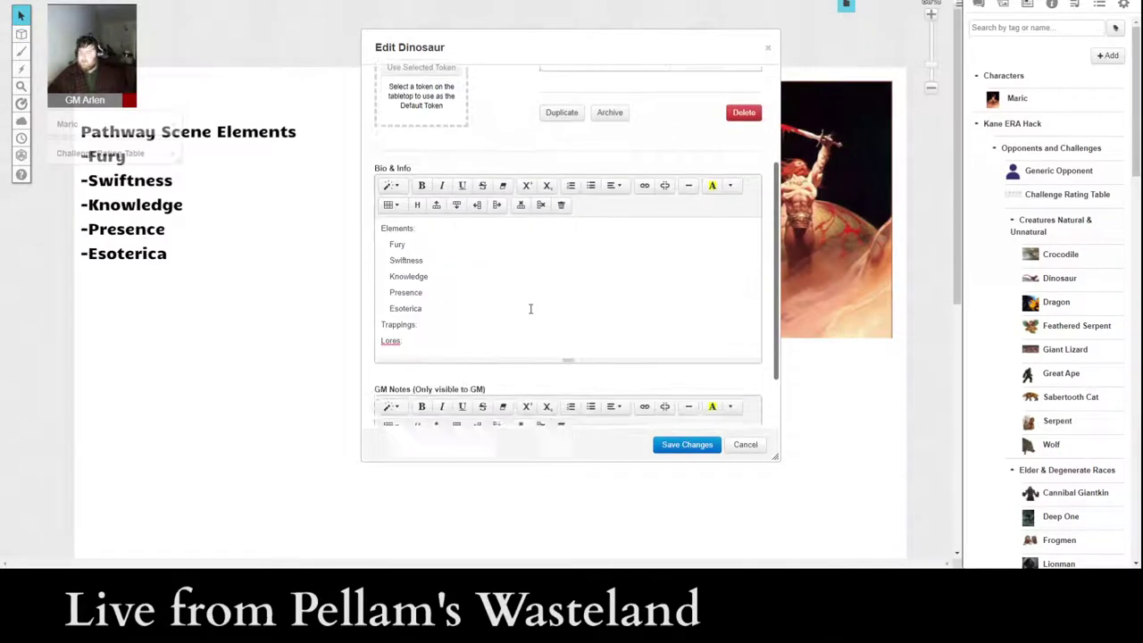
drag(573, 290, 572, 339)
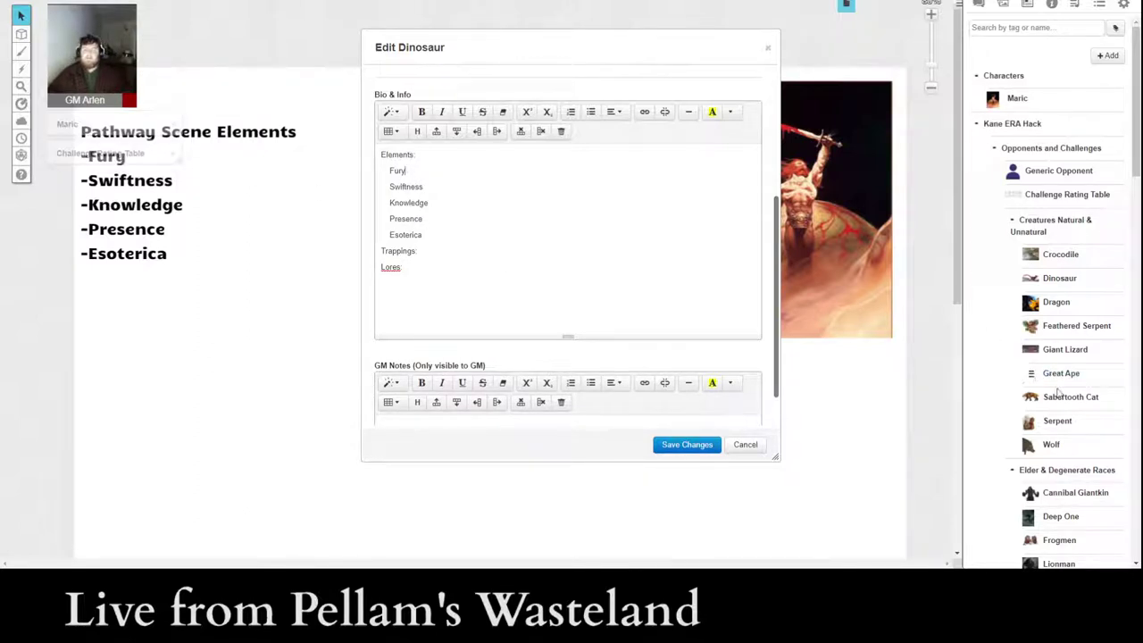
- Enter "Fury d10 - Apex Predator" for the Dinosaur, using the Wolf entry as reference, and arrange both windows side by side
click(1054, 445)
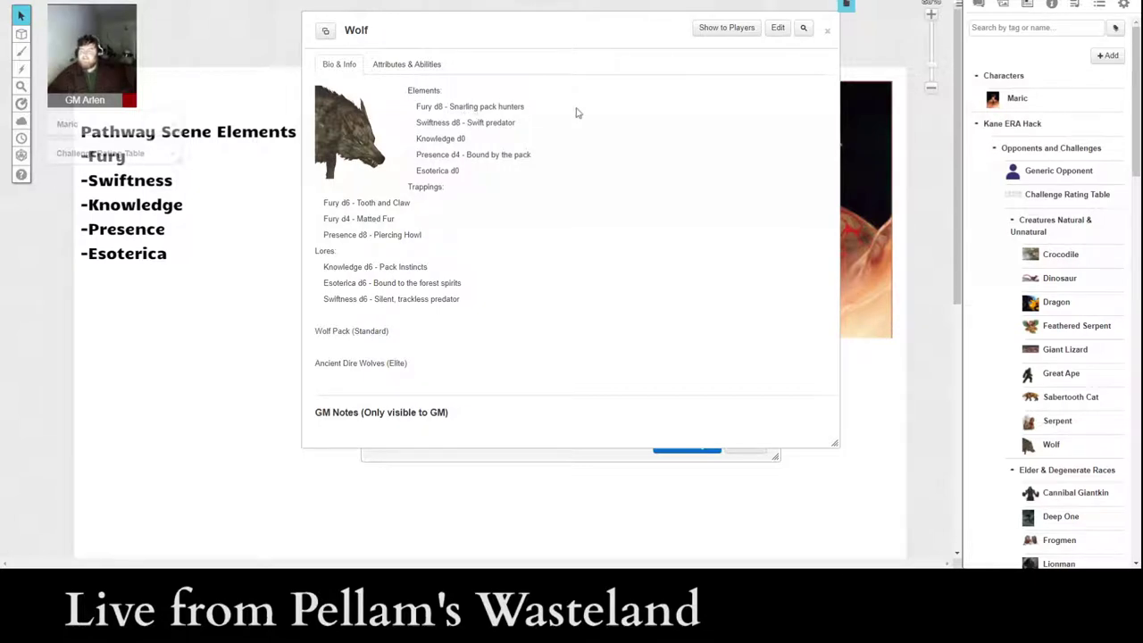
click(829, 34)
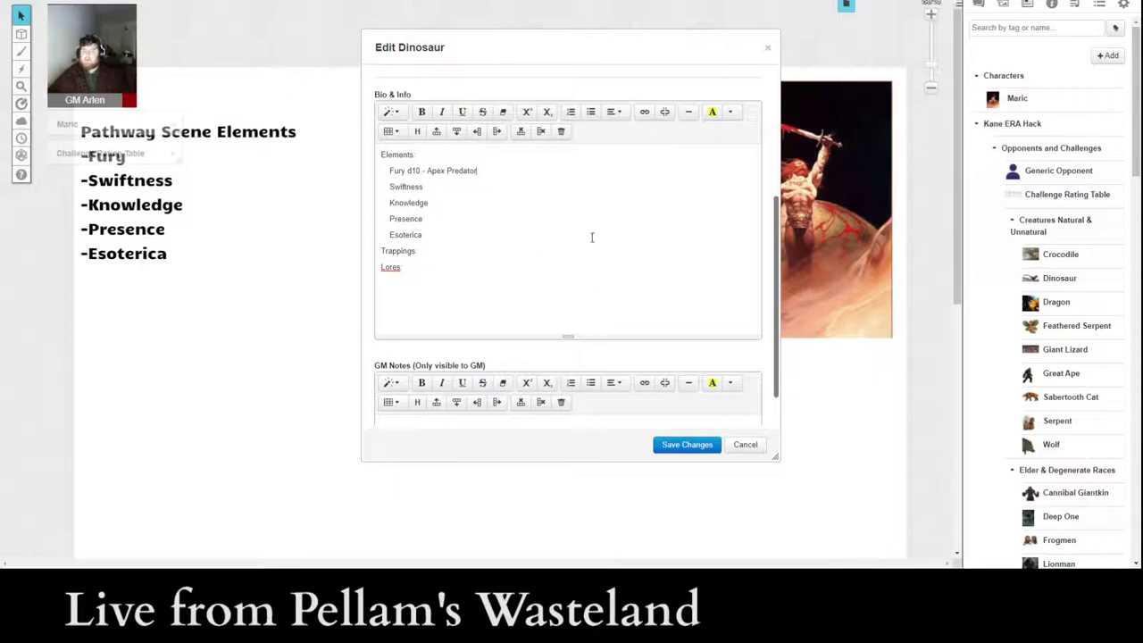
click(1051, 444)
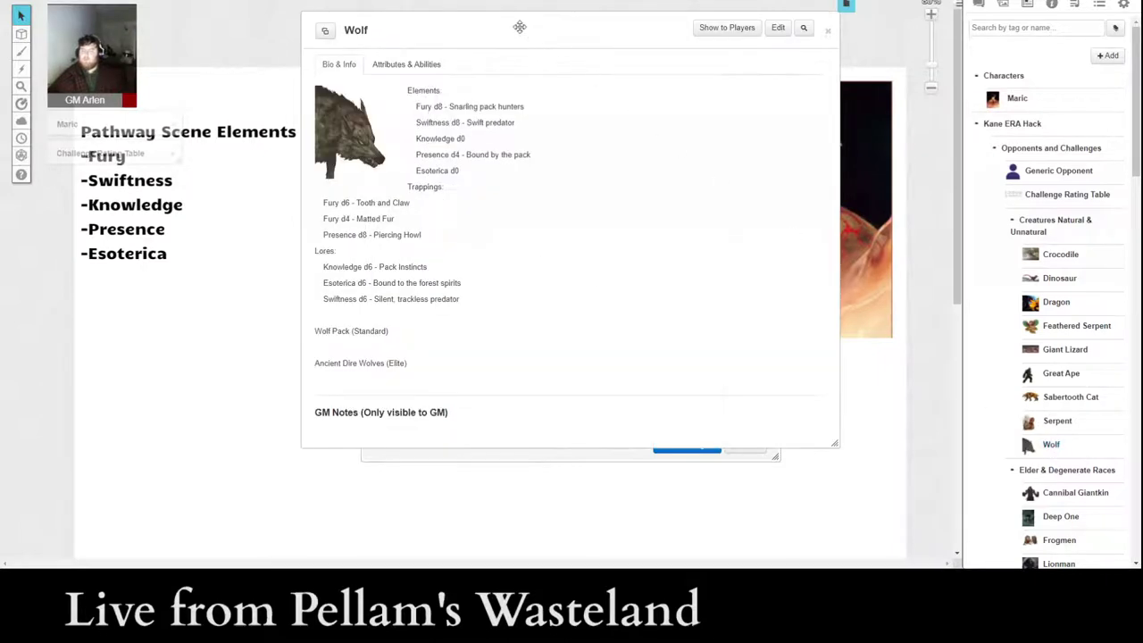
drag(520, 27, 363, 59)
click(403, 34)
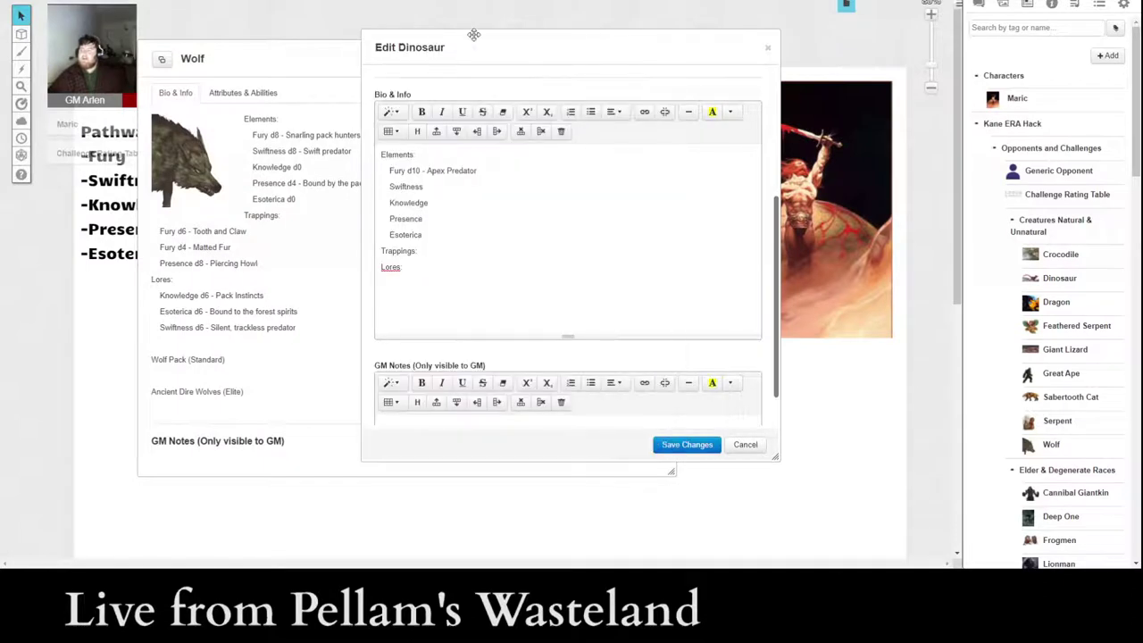
drag(475, 34, 580, 48)
- Set the Dinosaur's Swiftness to "d8 - Warm-blooded Dinos", Knowledge and Presence to d6, and Esoterica to d4
click(575, 199)
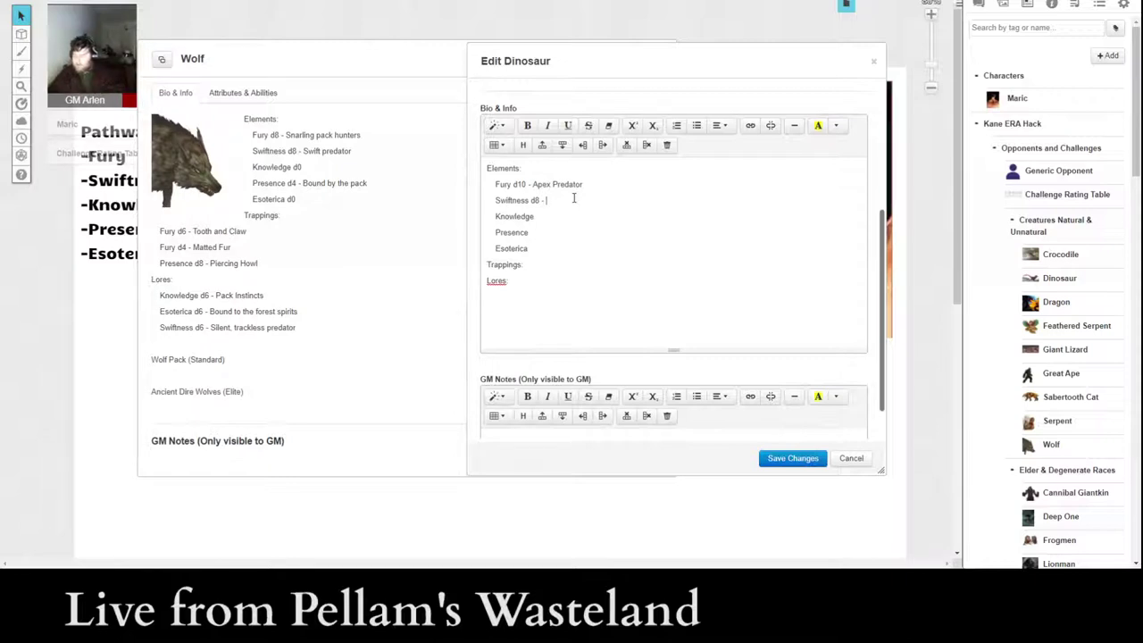
text(Warm-blooded Dinos)
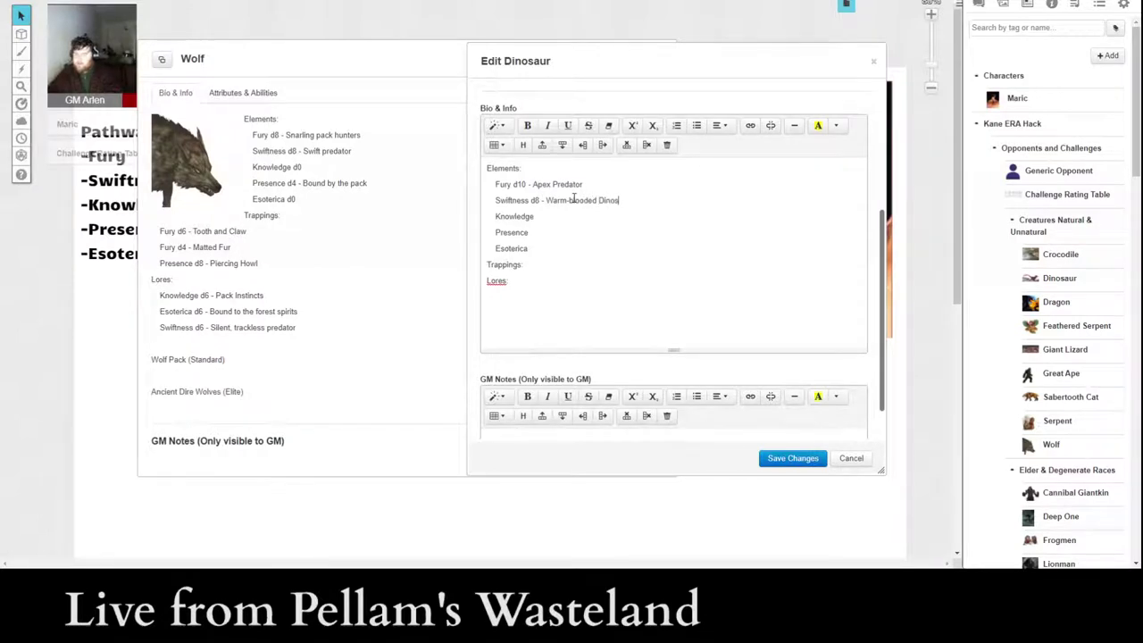
click(568, 216)
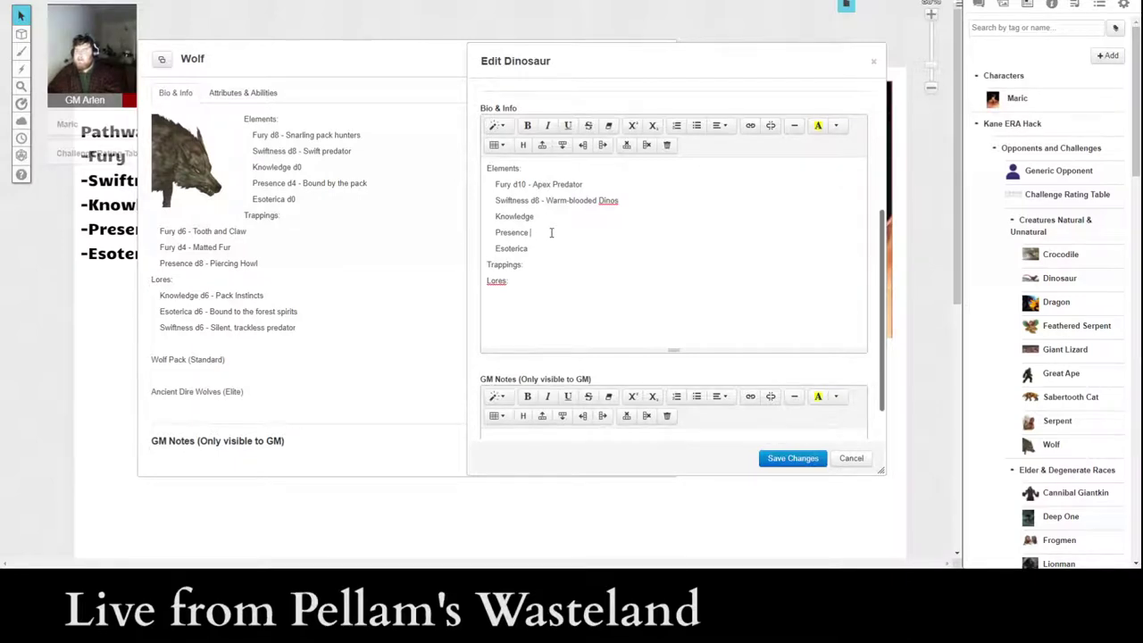
text(d)
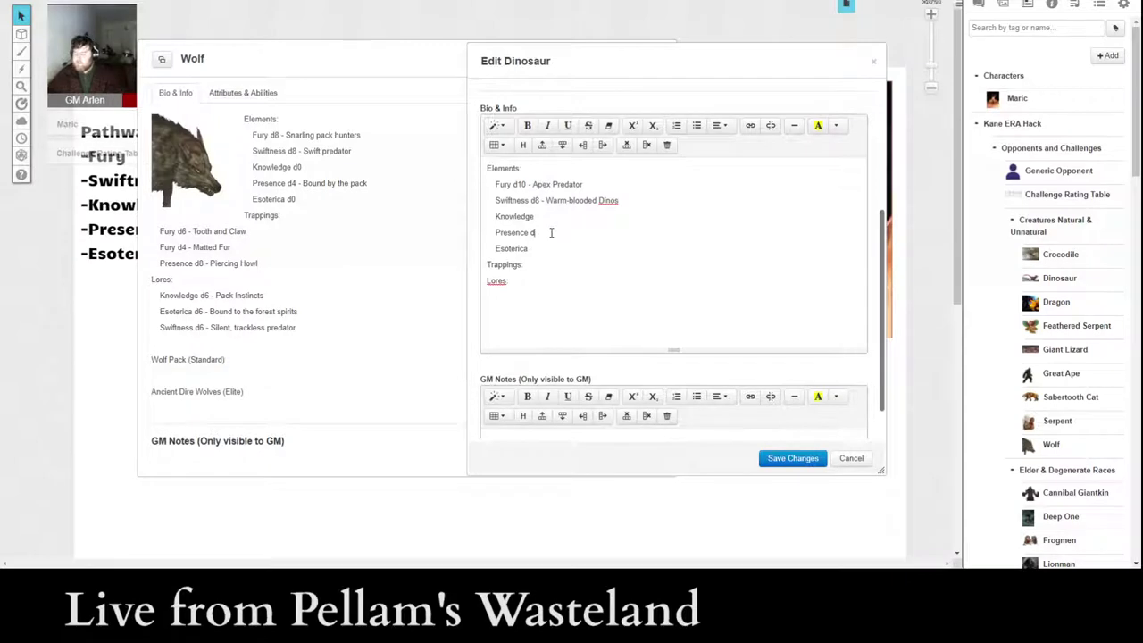
text(6d6)
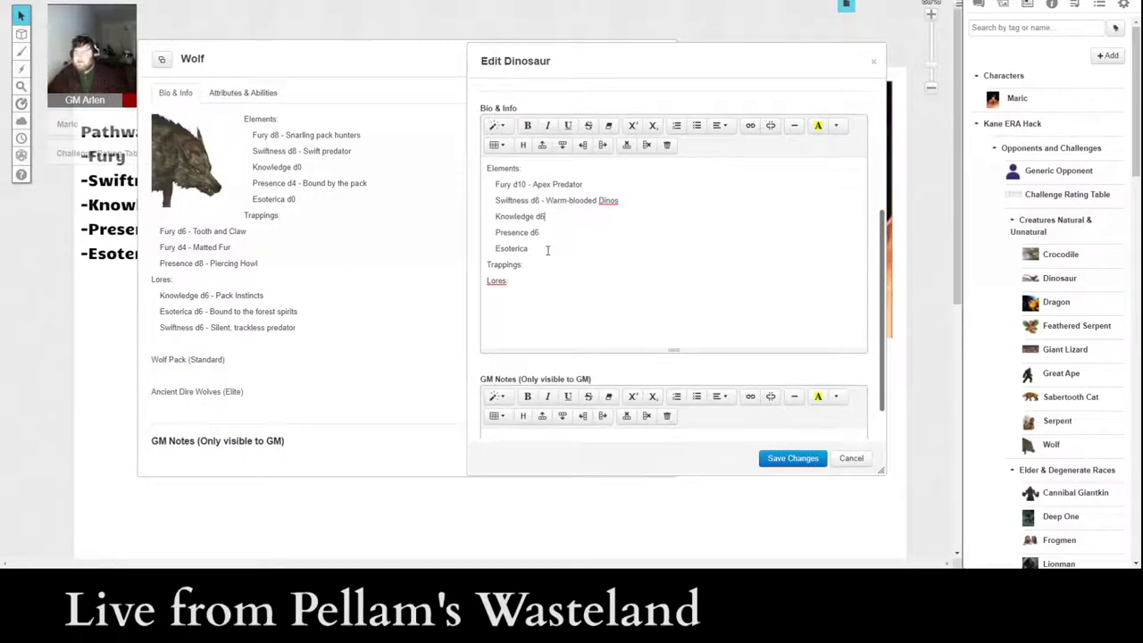
text(d4)
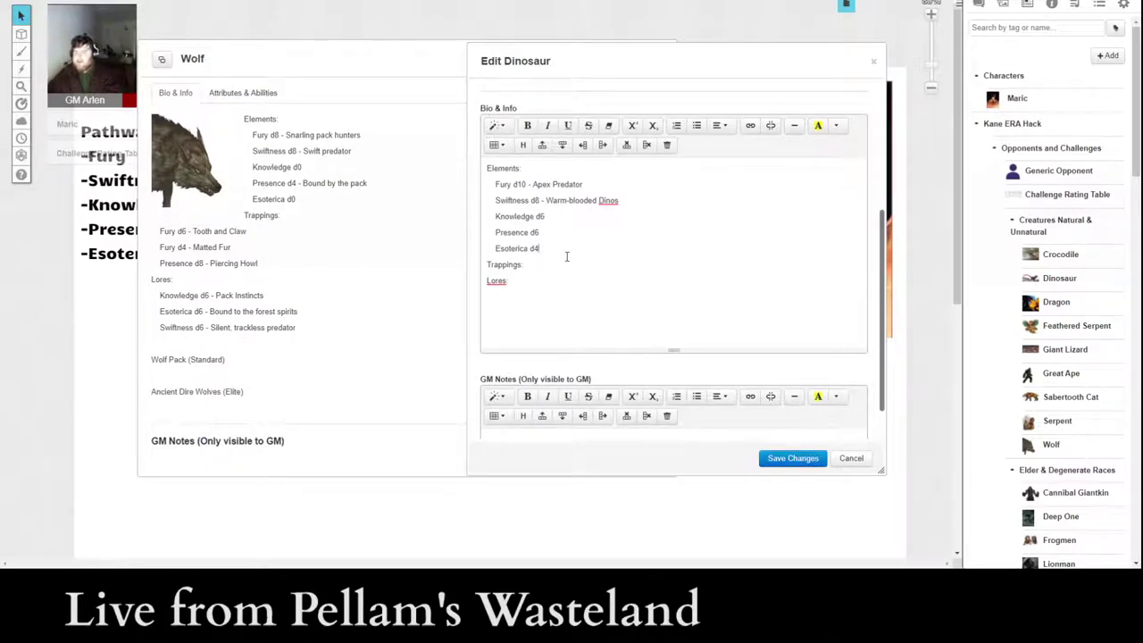
- Describe the Dinosaur's Esoterica as "Remnant of Worlds Past" and its Presence as "Terrible Roar"
text( - Re)
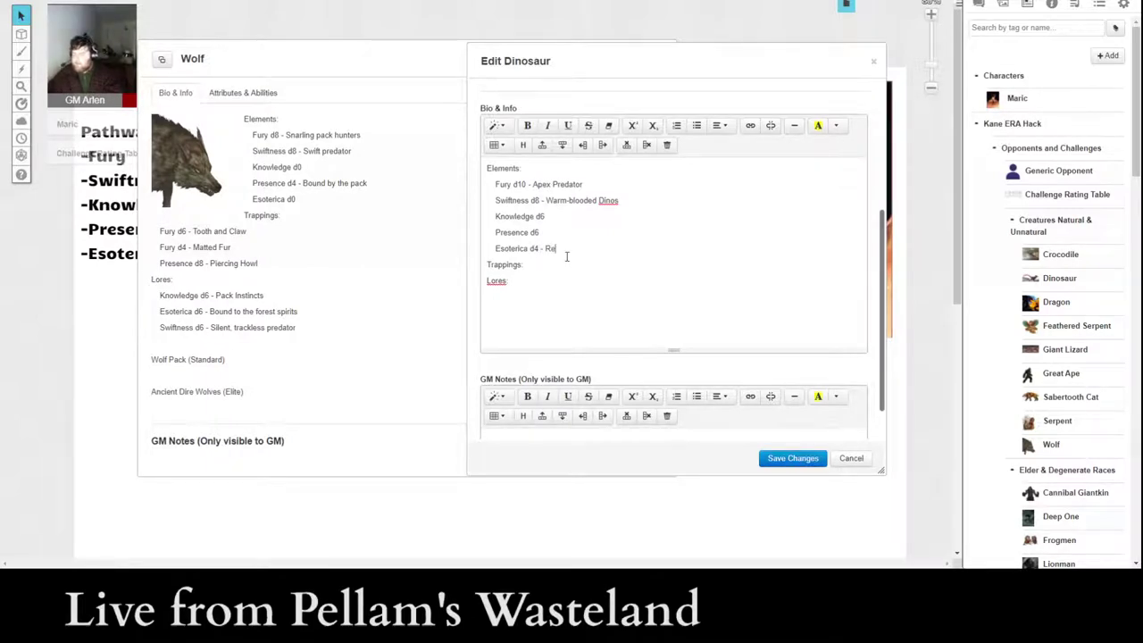
text(mnant of Worlds Past)
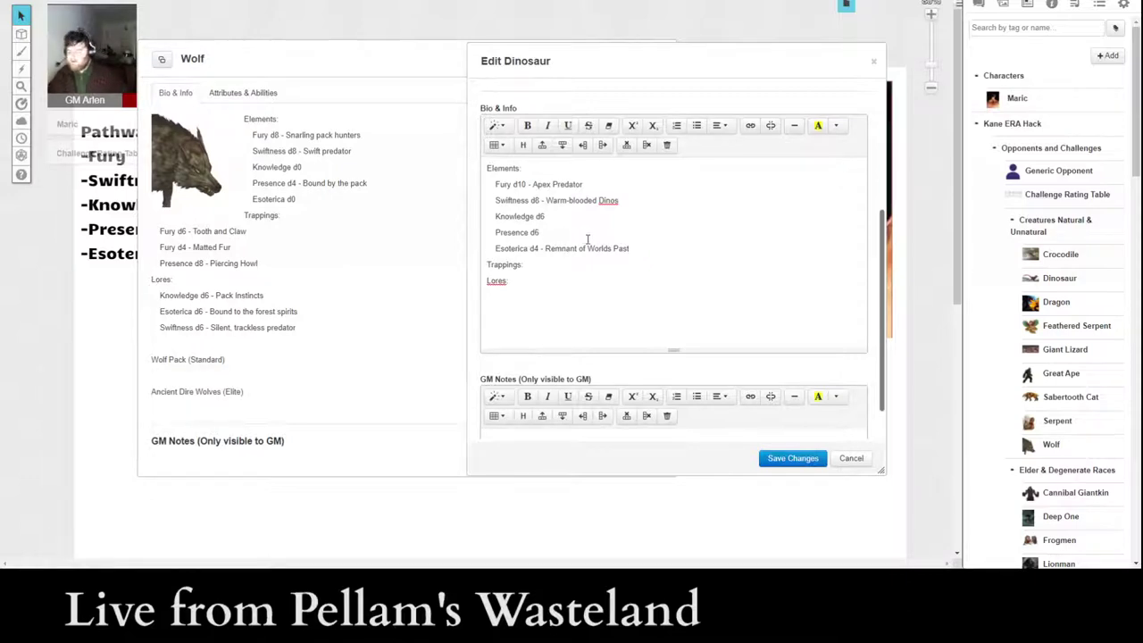
text(- Terri)
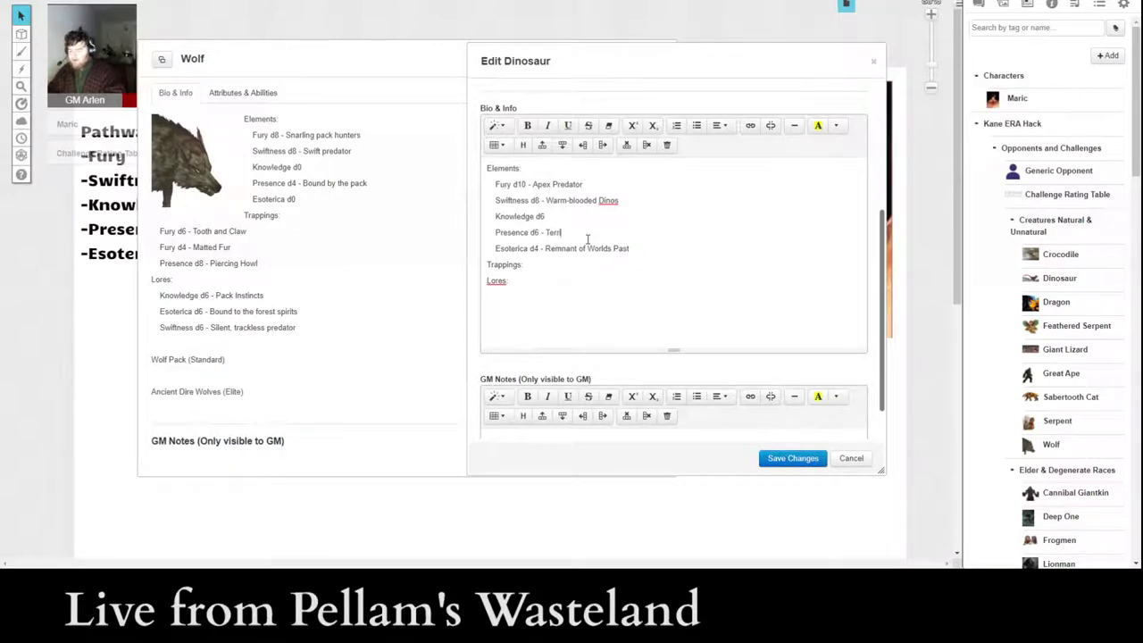
text(ble Roar)
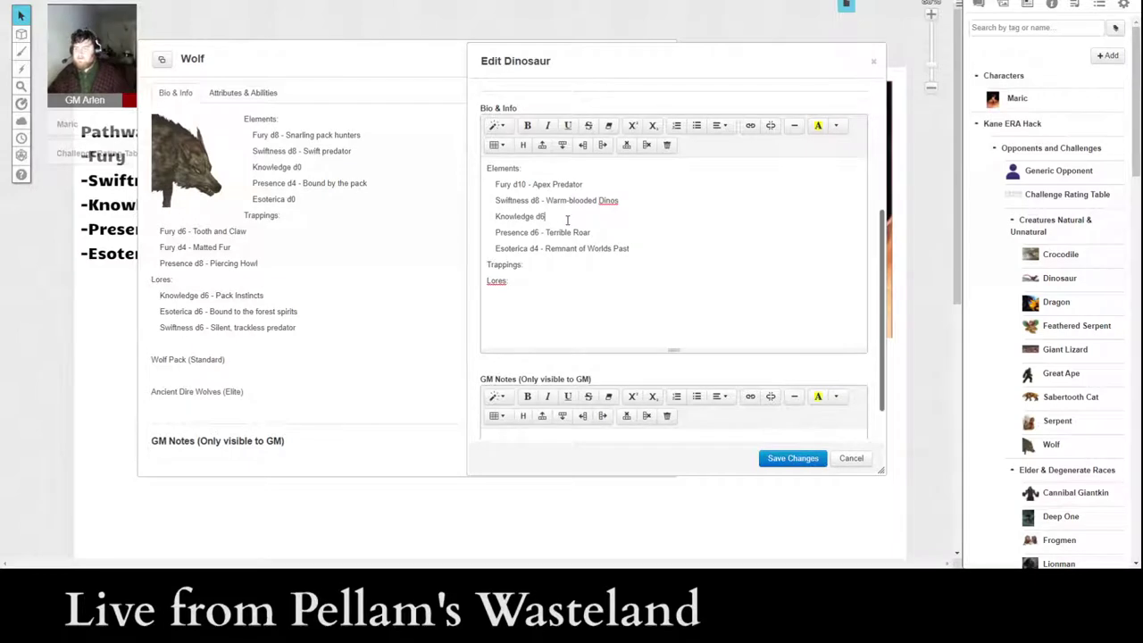
- Describe the Dinosaur's Knowledge as "Clever Hunters" and save the entry
text(-)
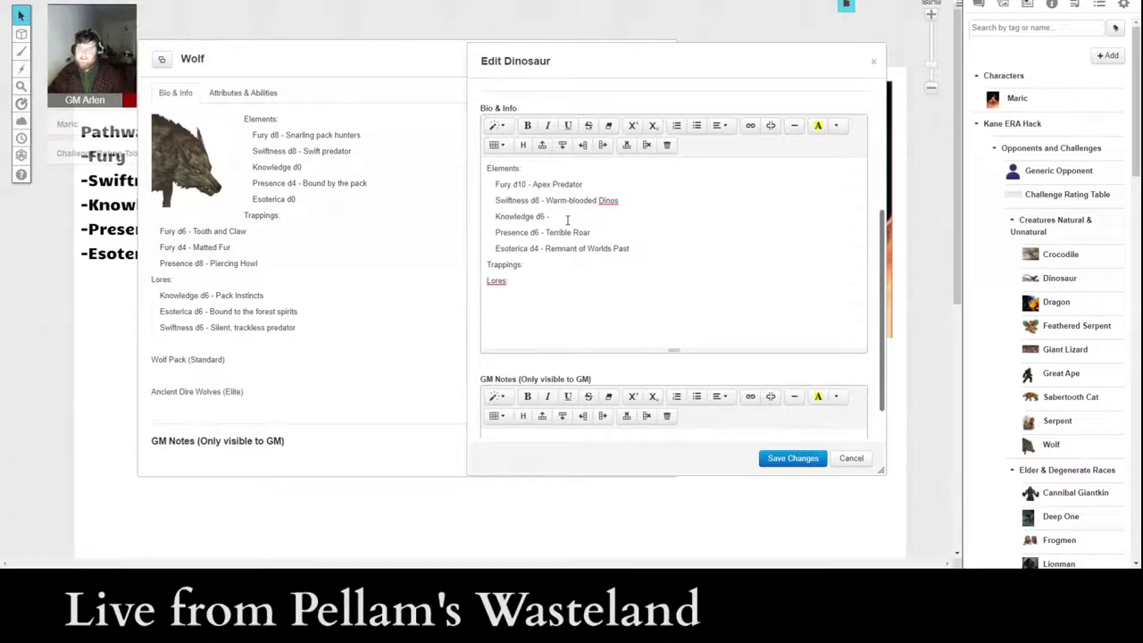
text(Clever)
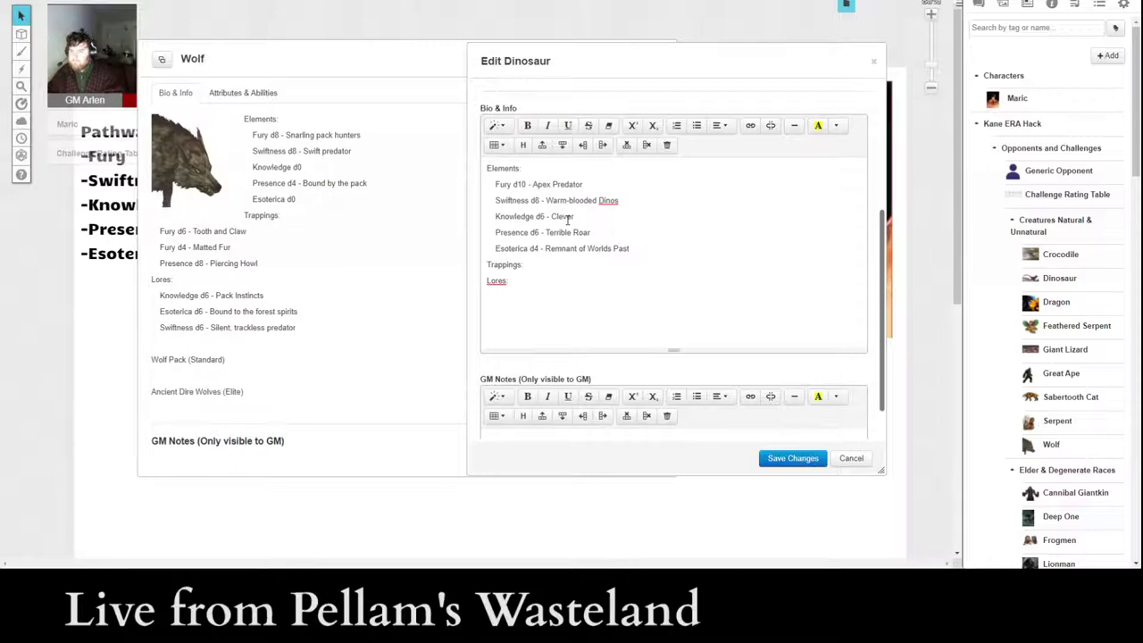
text(hunters)
double_click(578, 216)
text(Hunters)
click(789, 468)
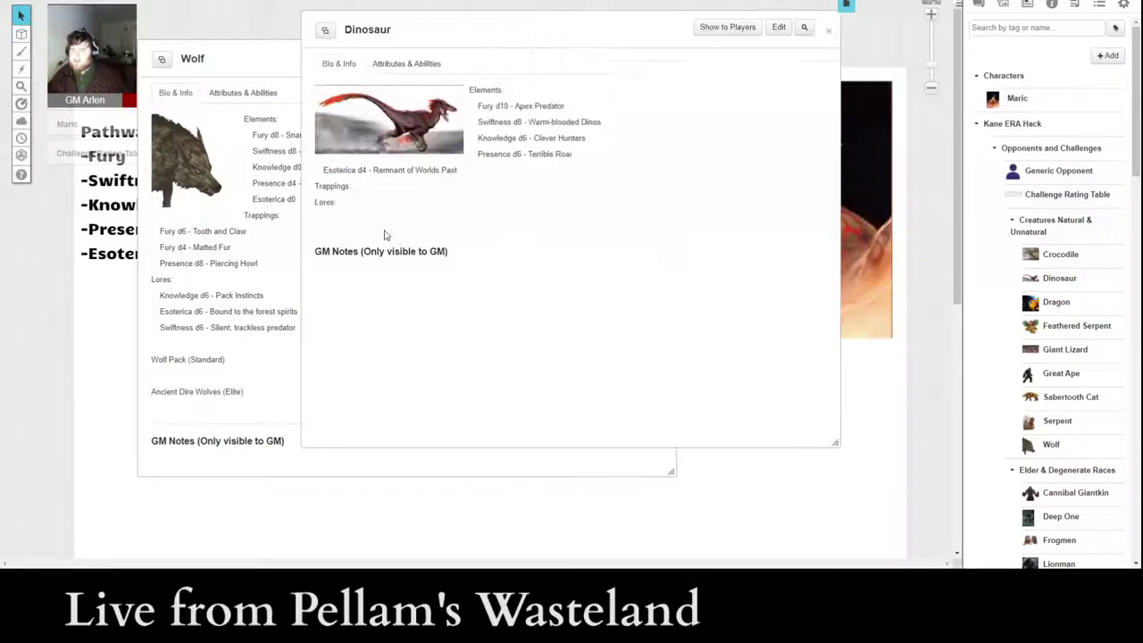
- Change the Wolf's Knowledge element to "d4 - Survival Instincts" and save the Wolf entry
click(253, 294)
click(615, 58)
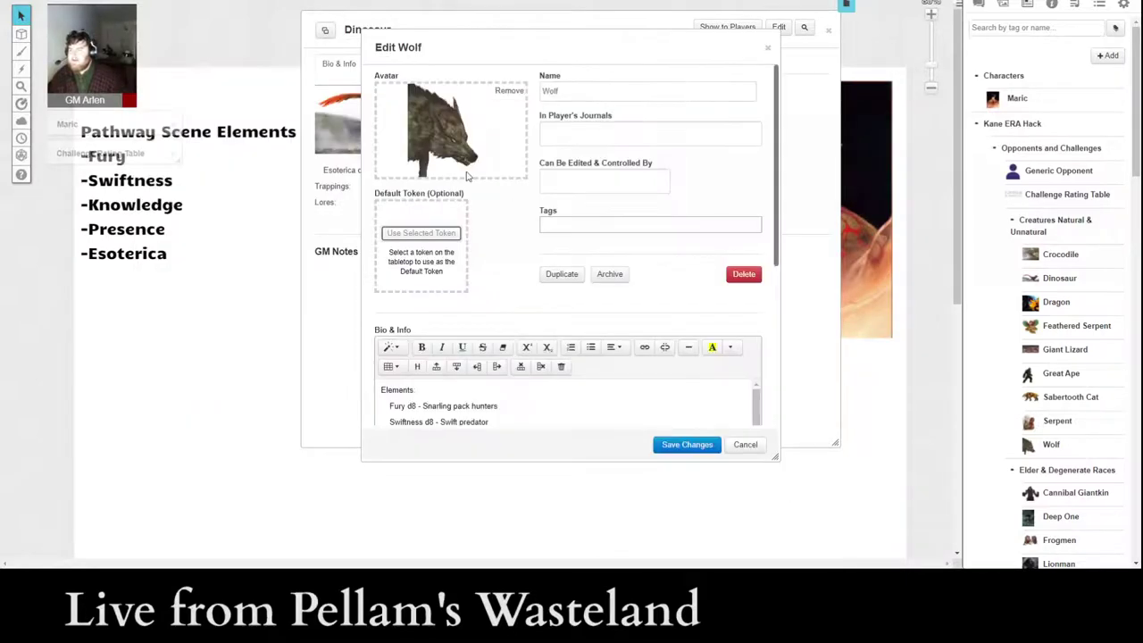
scroll(500, 223, down, 4)
click(443, 201)
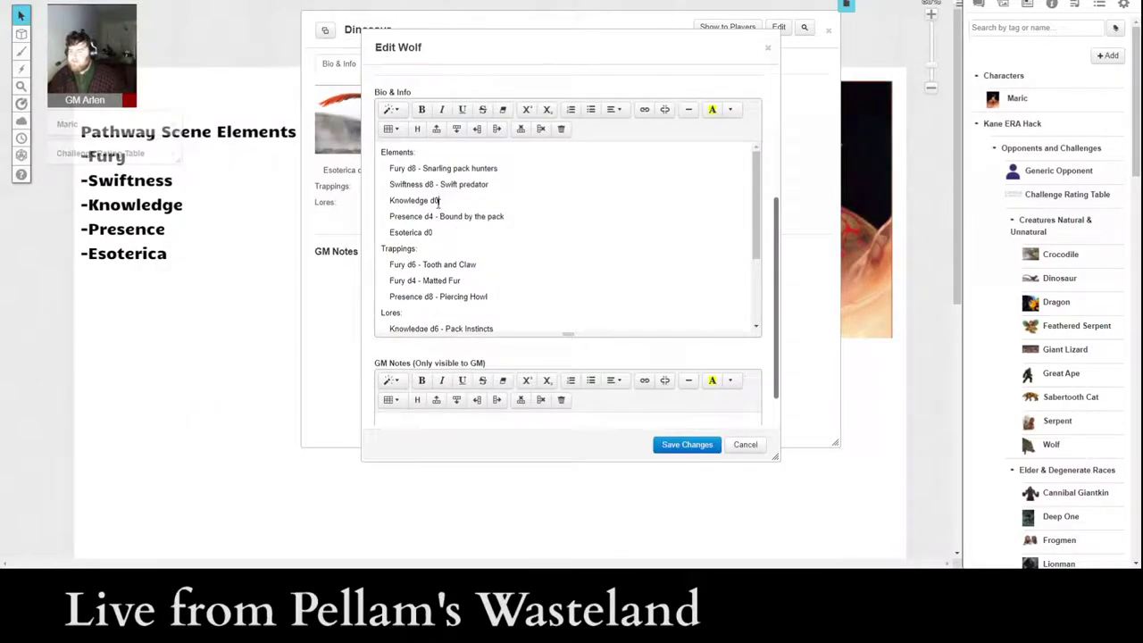
key(BackSpace)
text(4)
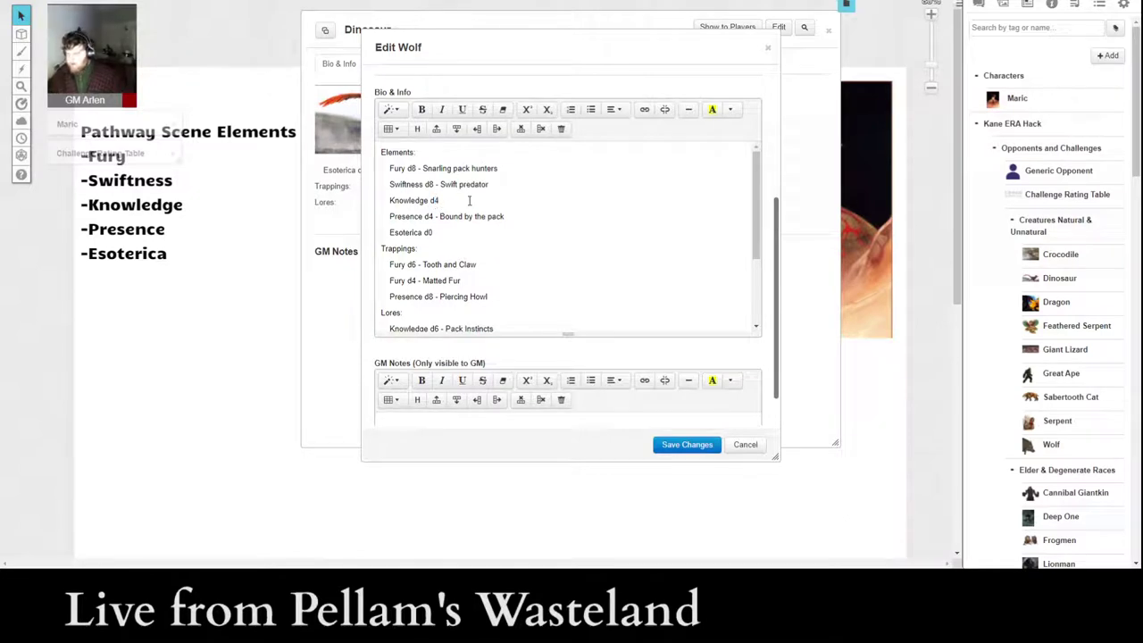
text( - Sur)
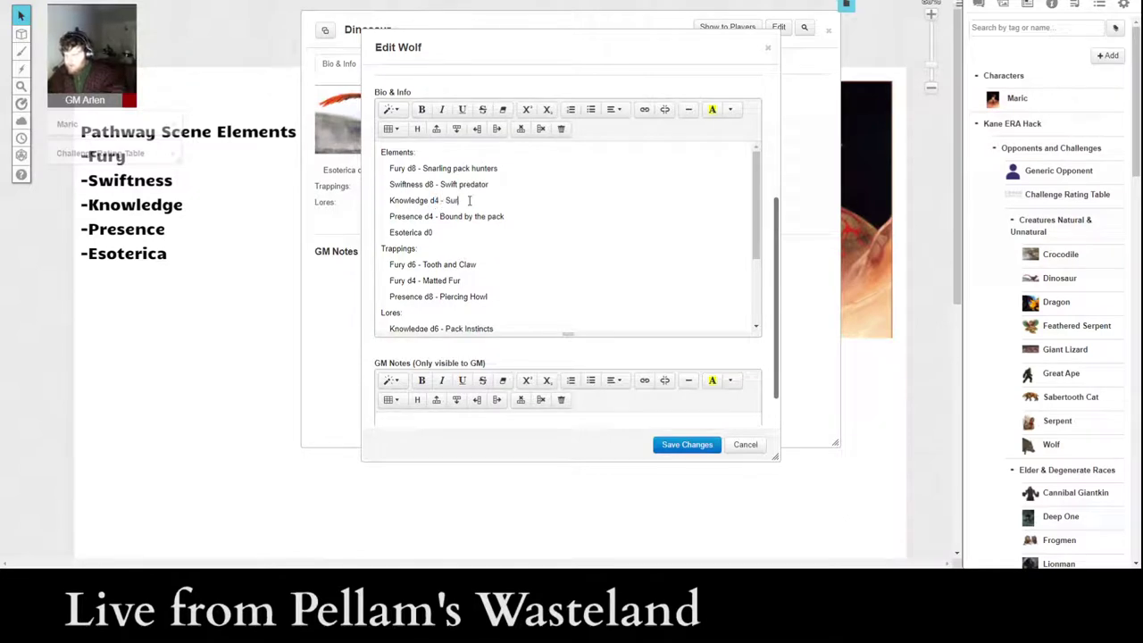
text(vival I)
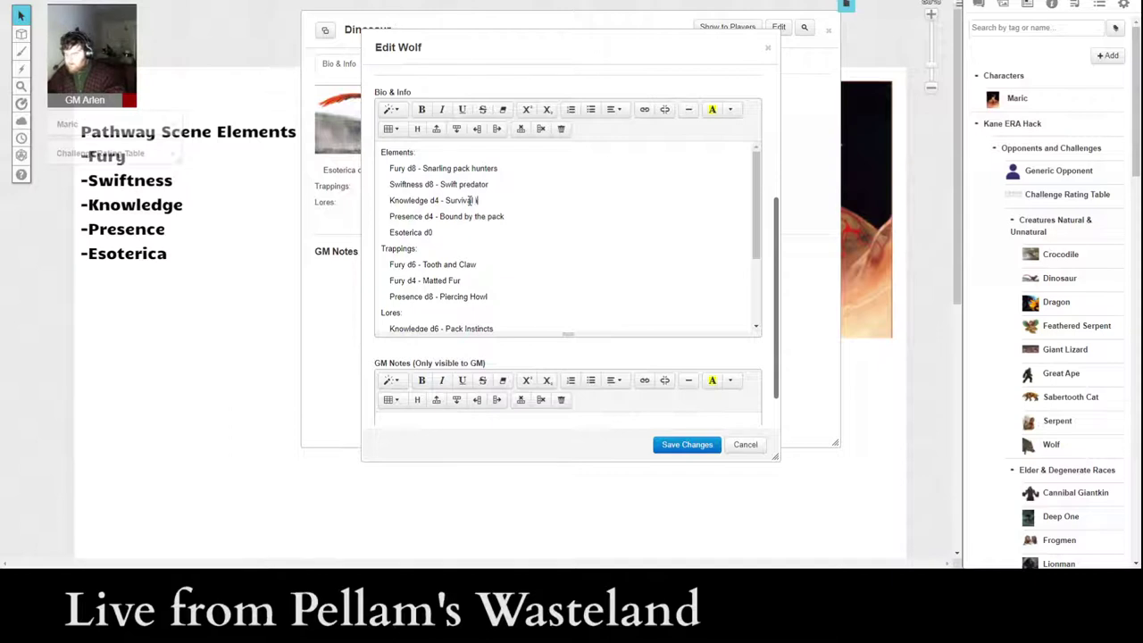
text(nstincts)
click(680, 447)
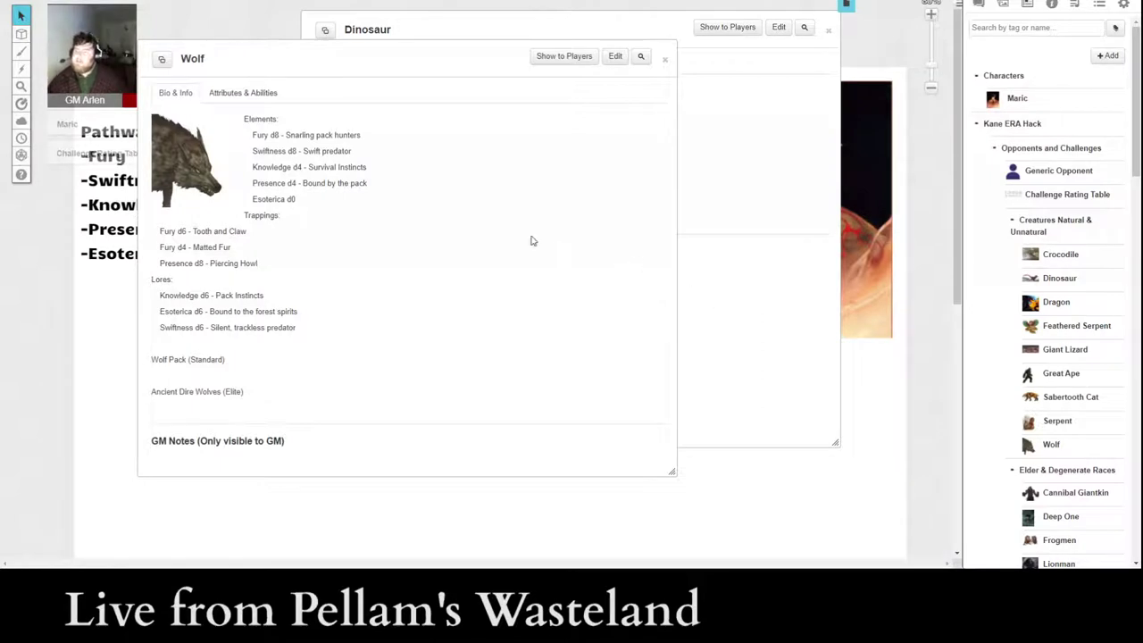
- Reopen the Dinosaur entry for editing and add the trapping "Fury d8 - Sharp Teeth"
click(751, 323)
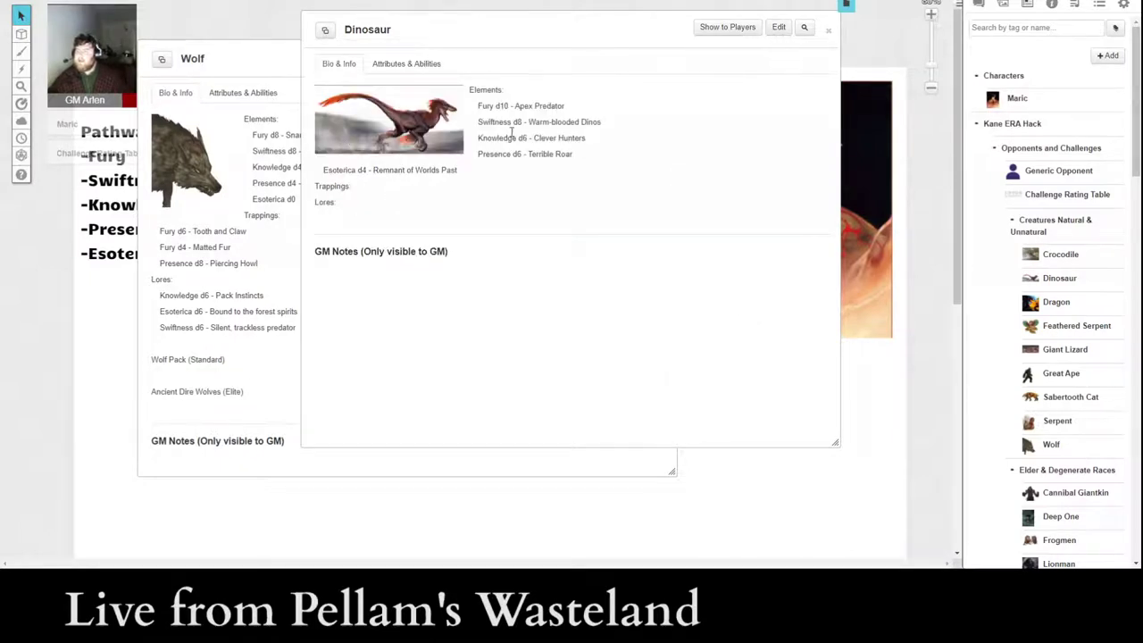
click(775, 29)
scroll(497, 258, down, 5)
click(456, 247)
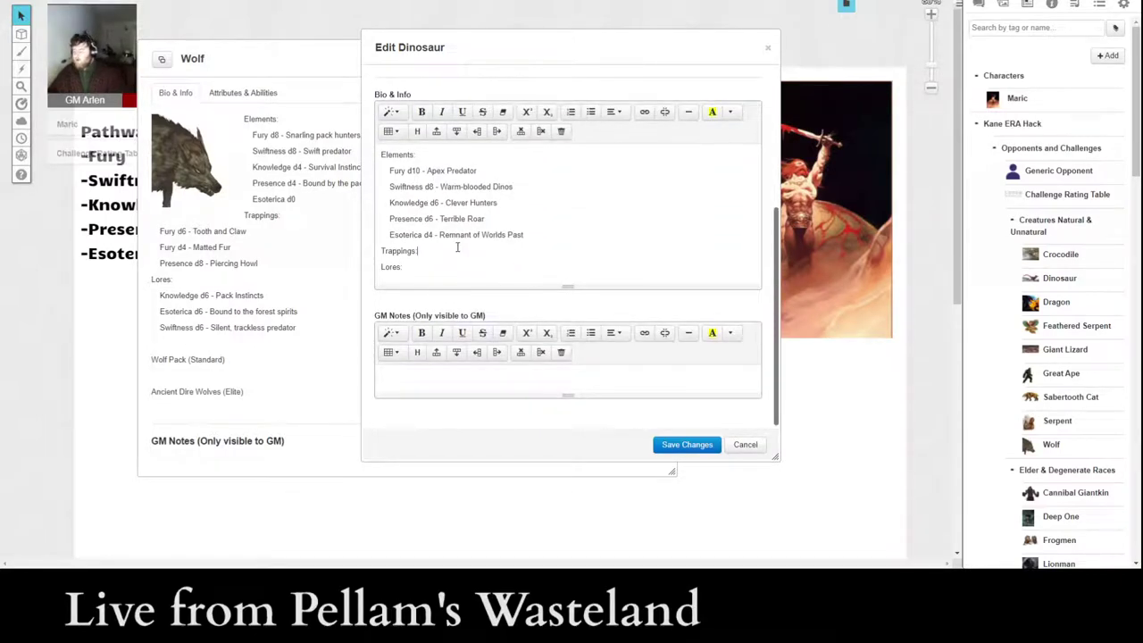
key(Return)
text(Fury)
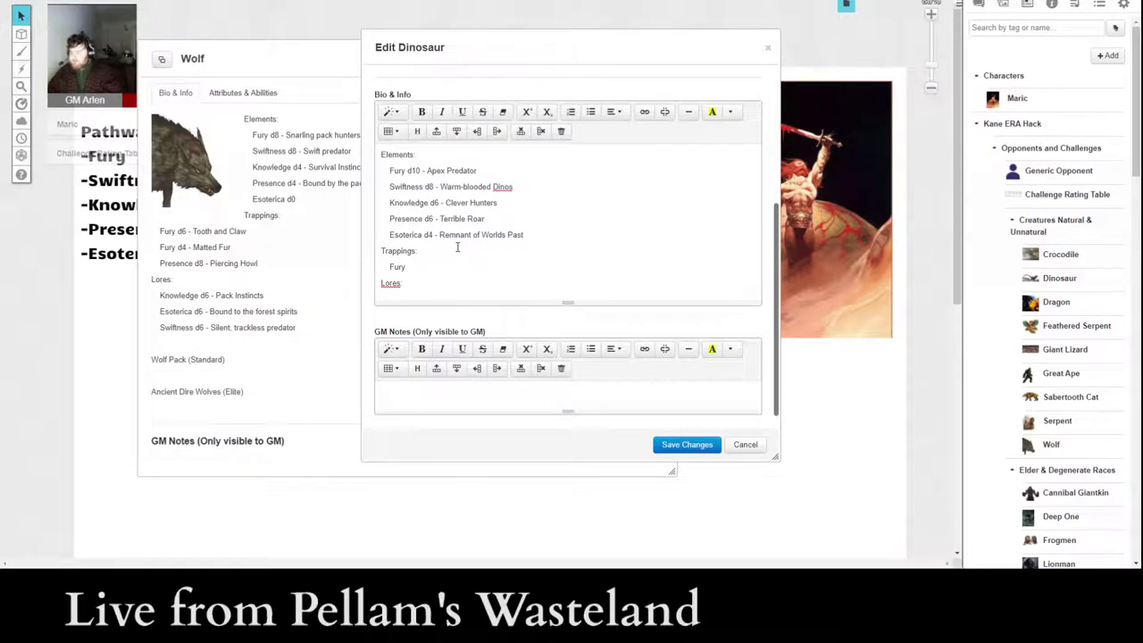
text( d8 - )
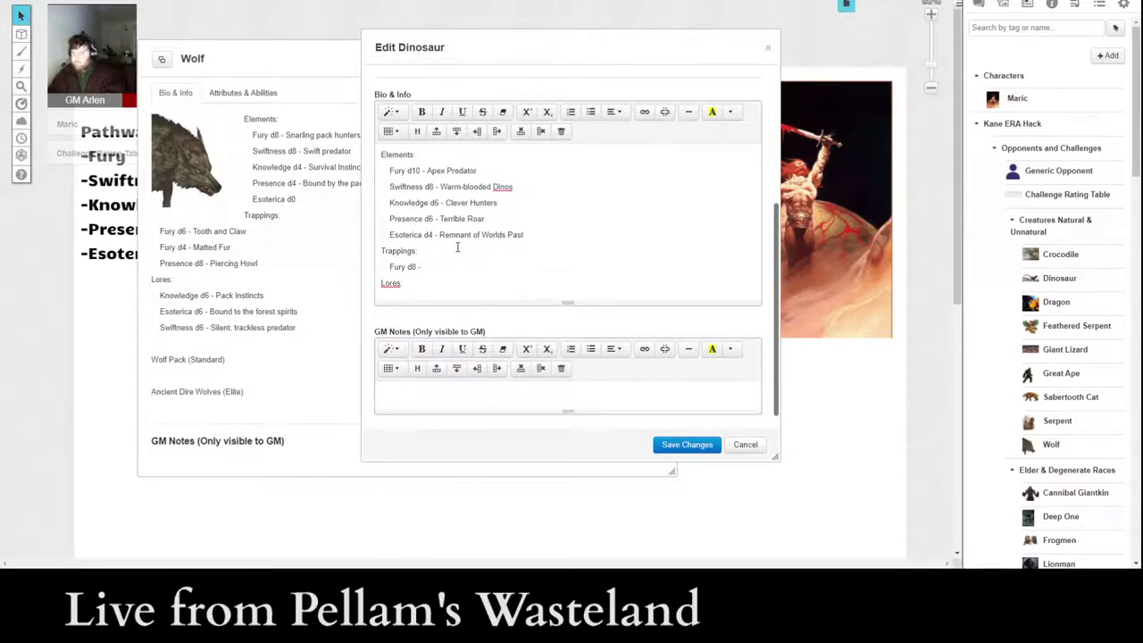
text(Sharp Teeth)
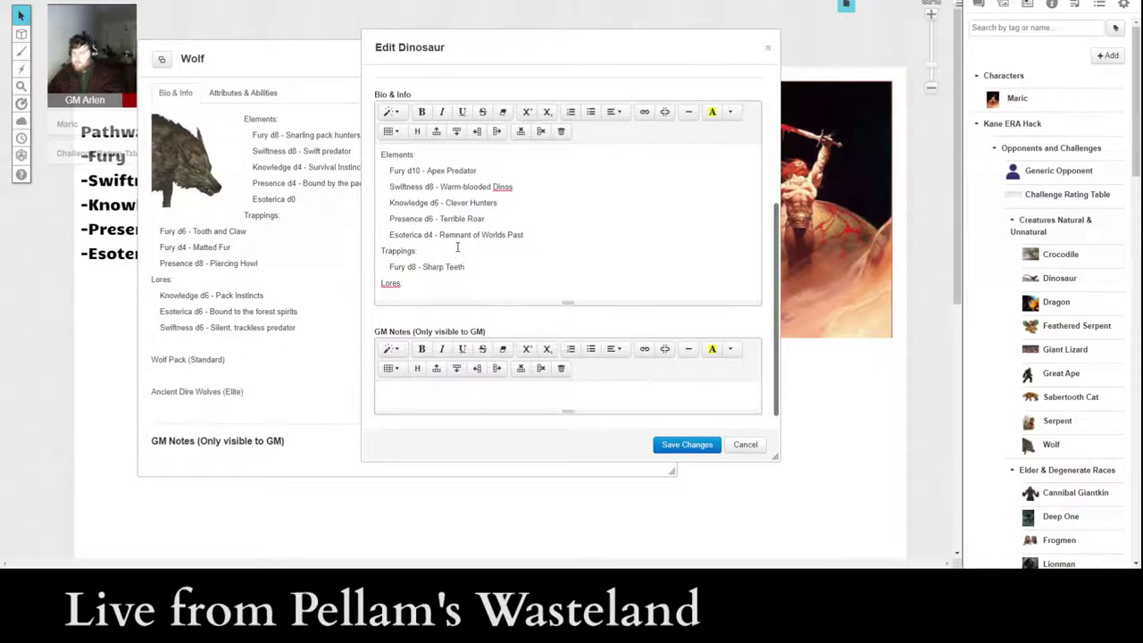
- Add the line "Presence d6 - Spoken of in Rumors" below the Dinosaur's Fury trapping
key(Return)
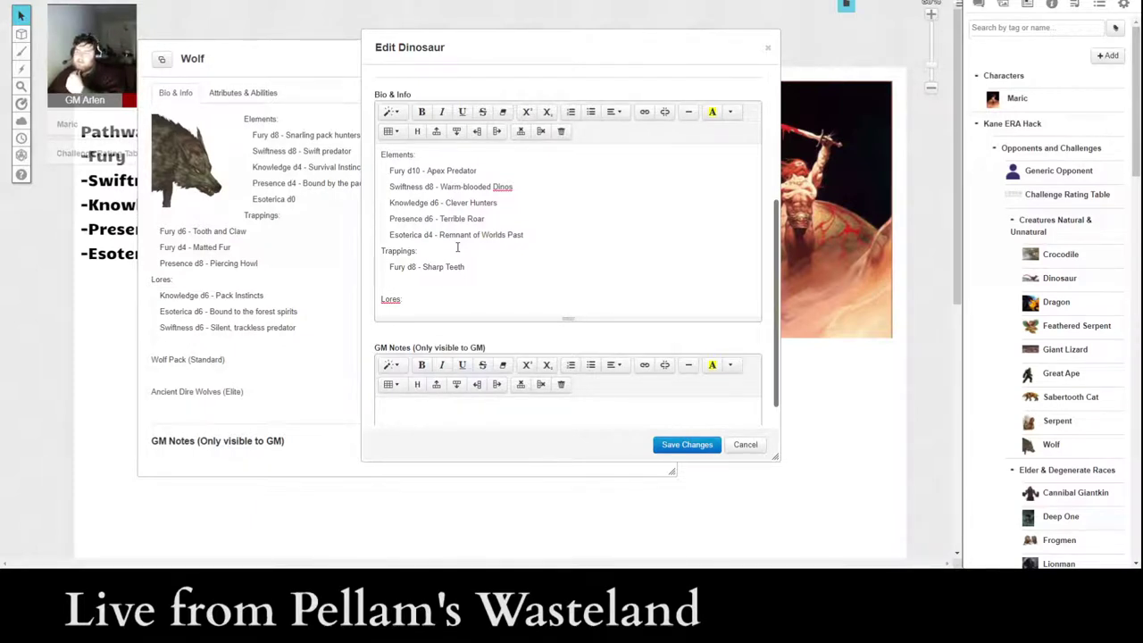
text(Presence -)
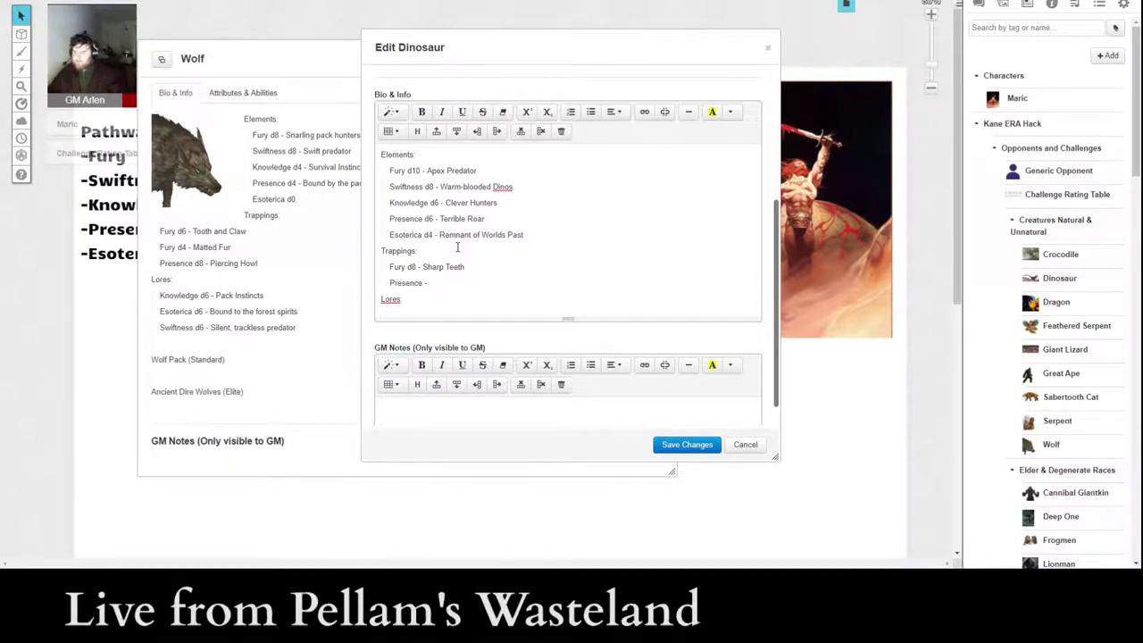
text( d6 )
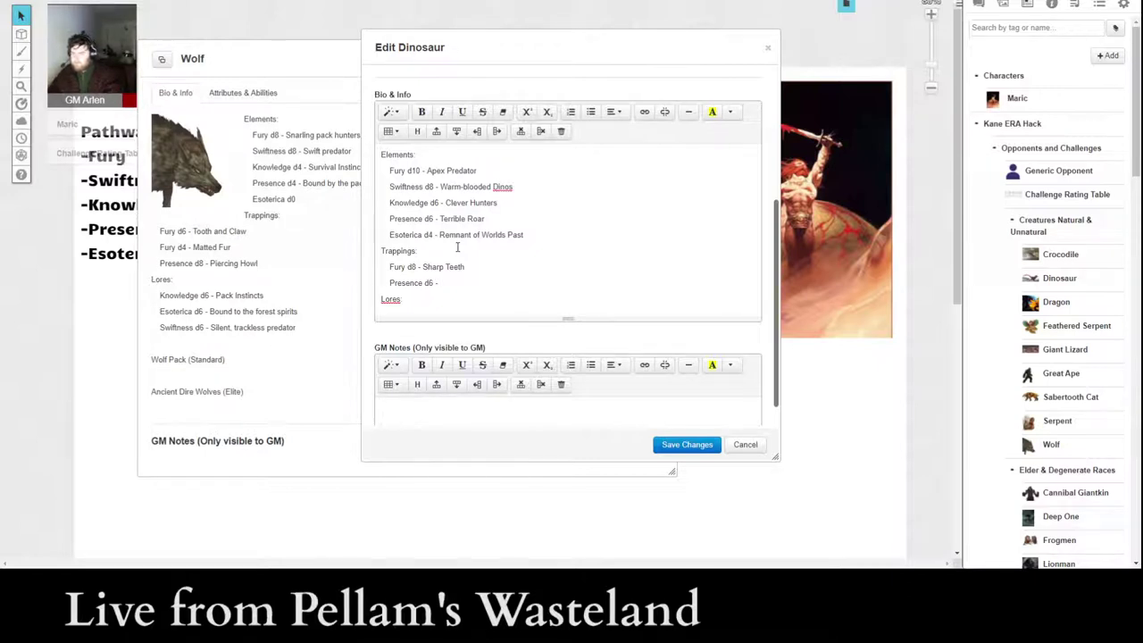
text(Spoken)
key(BackSpace)
key(BackSpace)
key(BackSpace)
key(BackSpace)
text(oken of in rumo)
key(BackSpace)
key(BackSpace)
key(BackSpace)
text(Rumors)
- Move the "Presence d6 - Spoken of in Rumors" line from the Trappings to the Lores and indent it
drag(390, 282, 547, 278)
key(ctrl+c)
scroll(548, 279, down, 1)
drag(440, 253, 410, 273)
key(Delete)
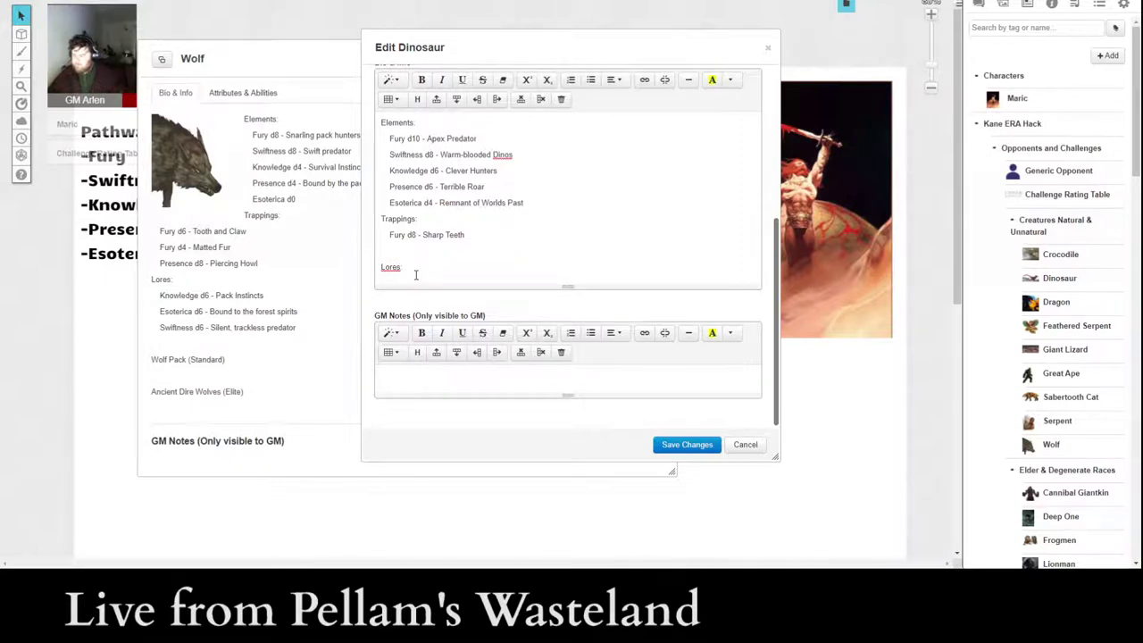
key(ctrl+v)
key(Home)
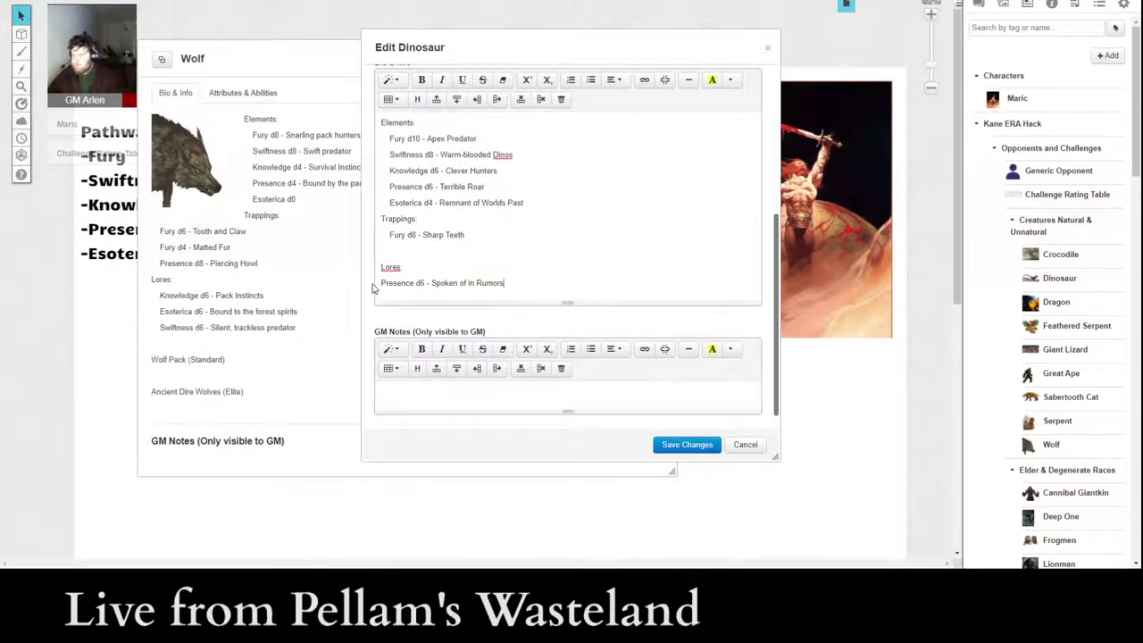
key(Tab)
- Add a placeholder "d8" lore above the Dinosaur's Presence lore and a placeholder "d6" lore below it
click(427, 268)
key(Return)
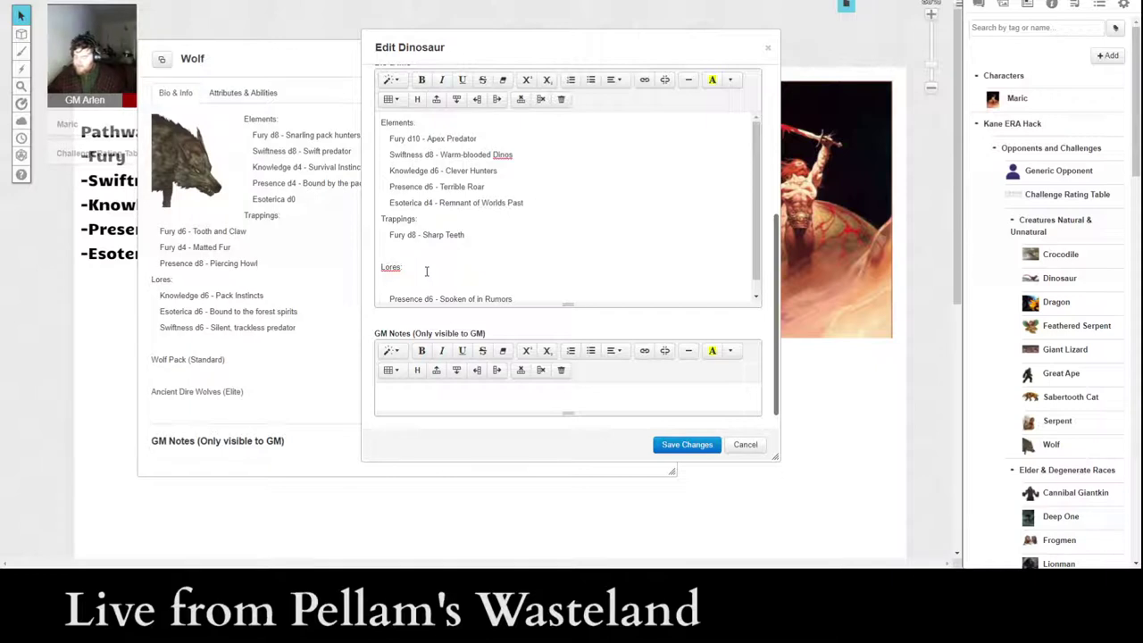
text(d8)
scroll(487, 268, down, 1)
click(526, 294)
key(Return)
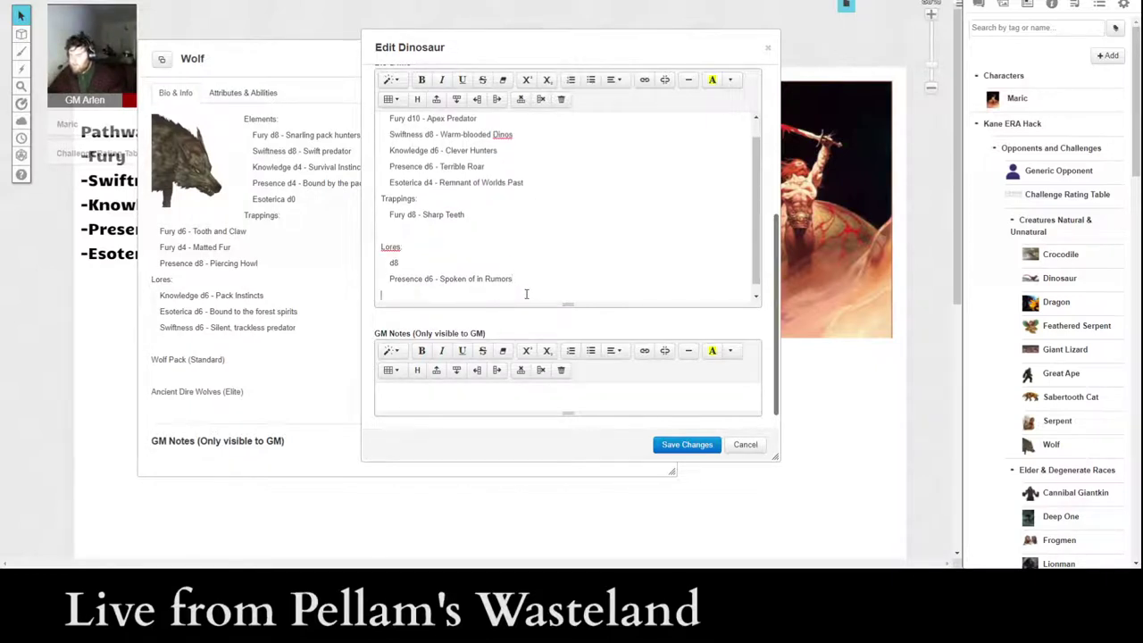
text(d6)
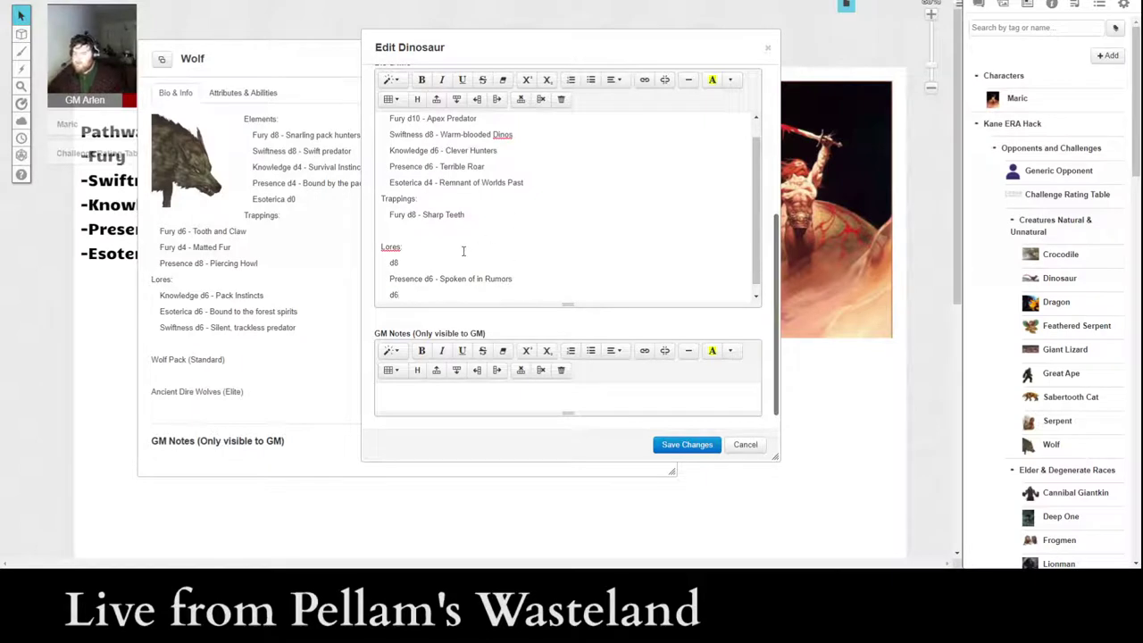
- Fill the empty second trapping line of the Dinosaur with "Swiftness d6 - Sure 3-toed Feet"
click(439, 232)
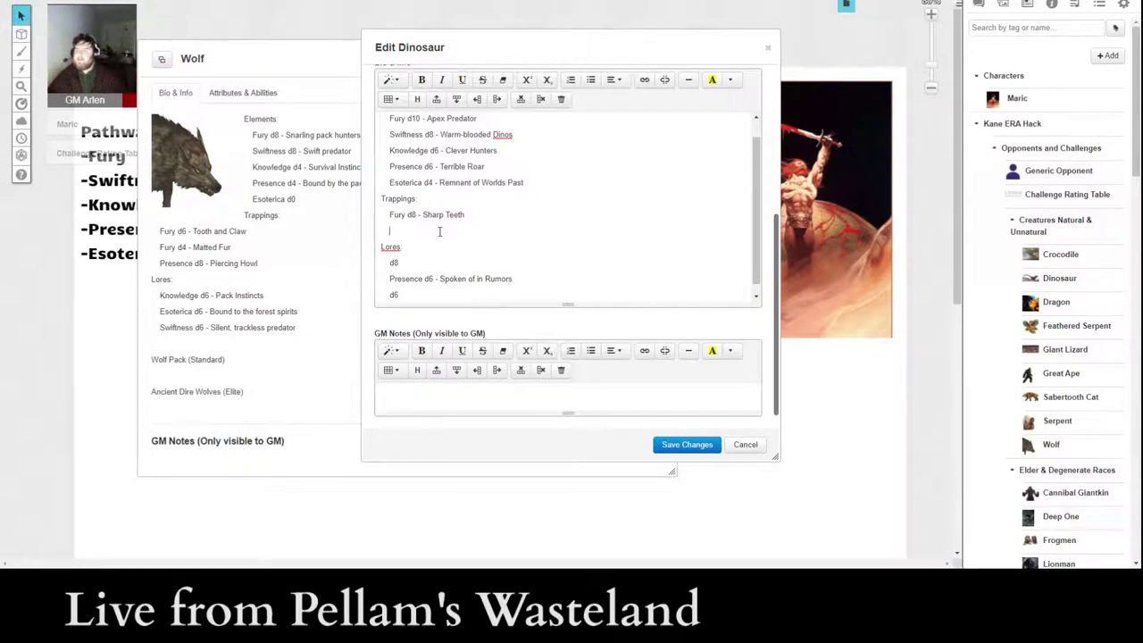
text(wiftne)
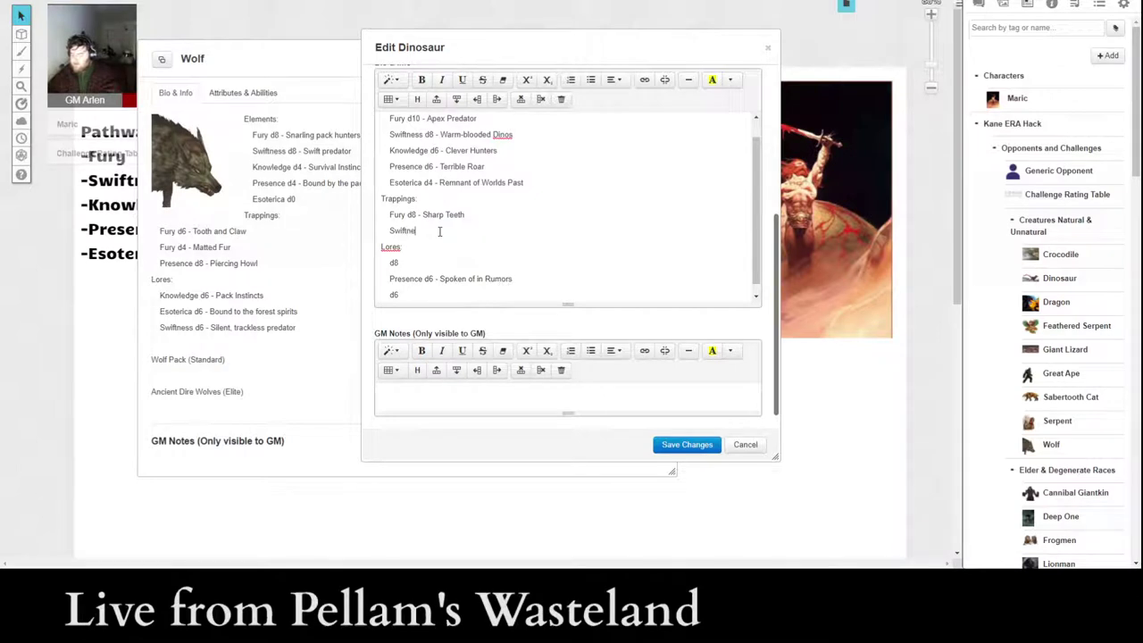
text(ss d6 - Sure fe)
key(BackSpace)
key(BackSpace)
text(Fee)
click(459, 230)
text(3)
key(Left)
text(-toed)
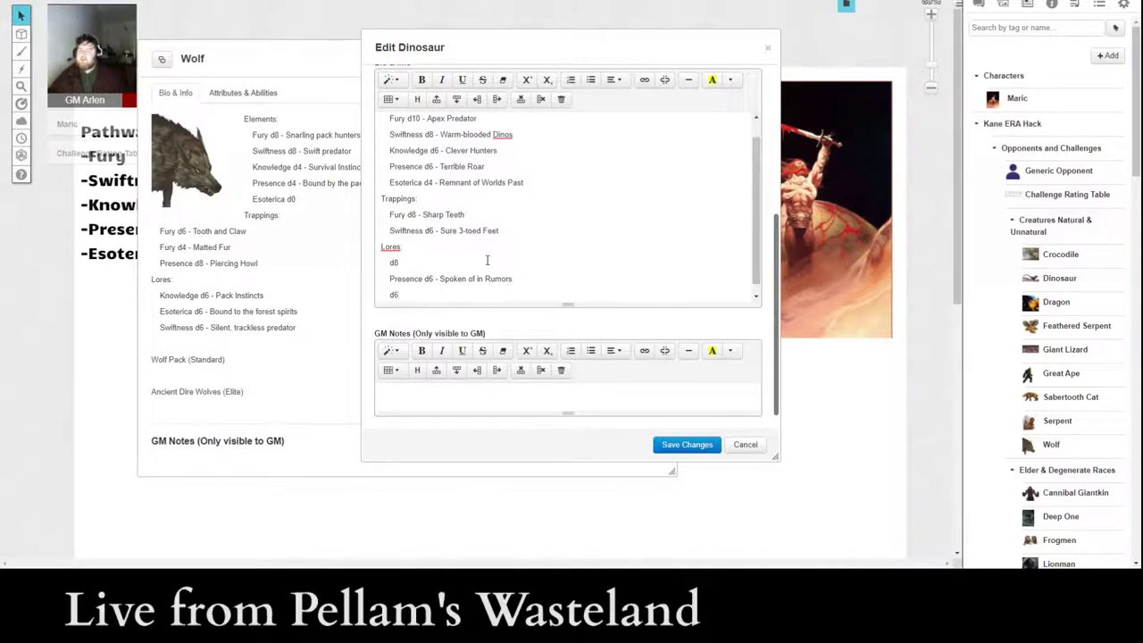
- Assign the Dinosaur's d8 lore to Esoterica, followed by a dash for its description
scroll(486, 259, up, 1)
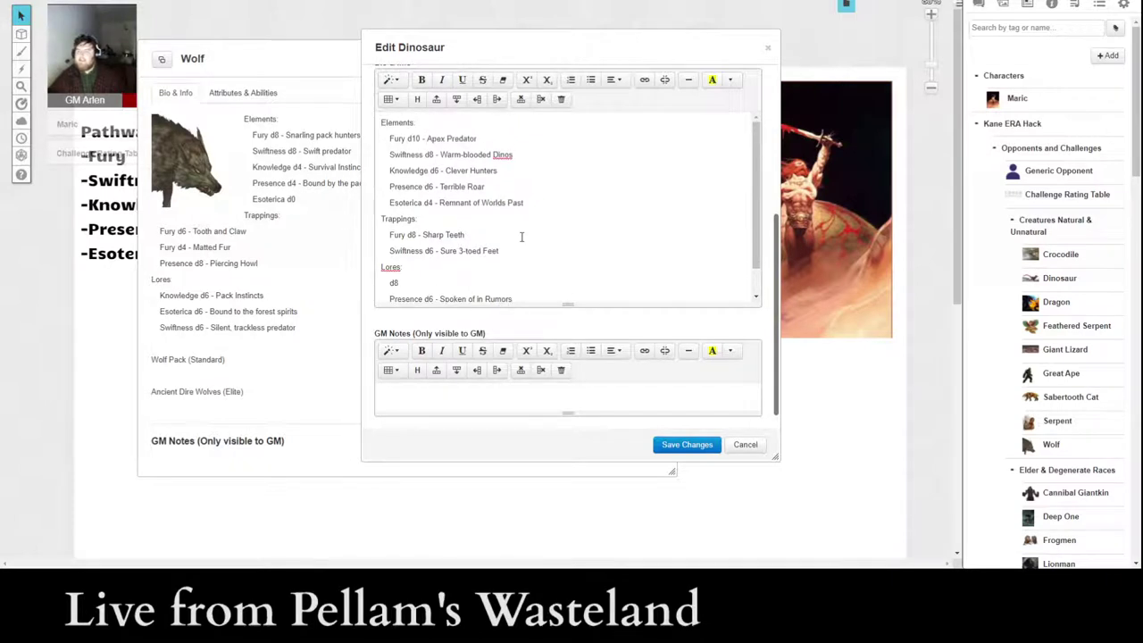
scroll(470, 251, down, 1)
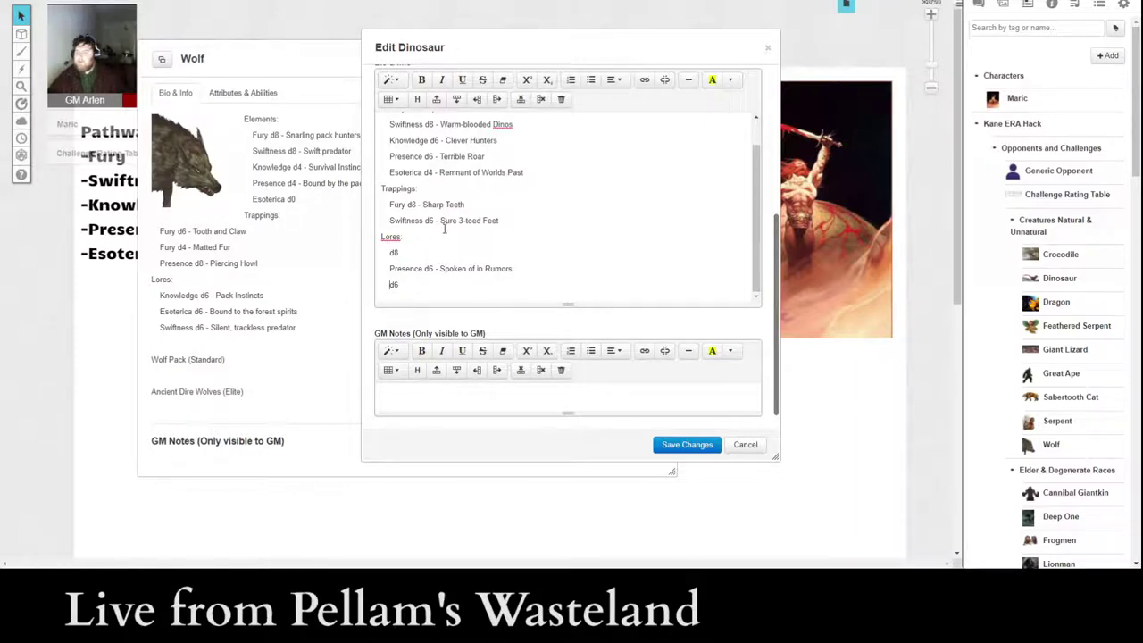
click(393, 251)
text(Esoterica)
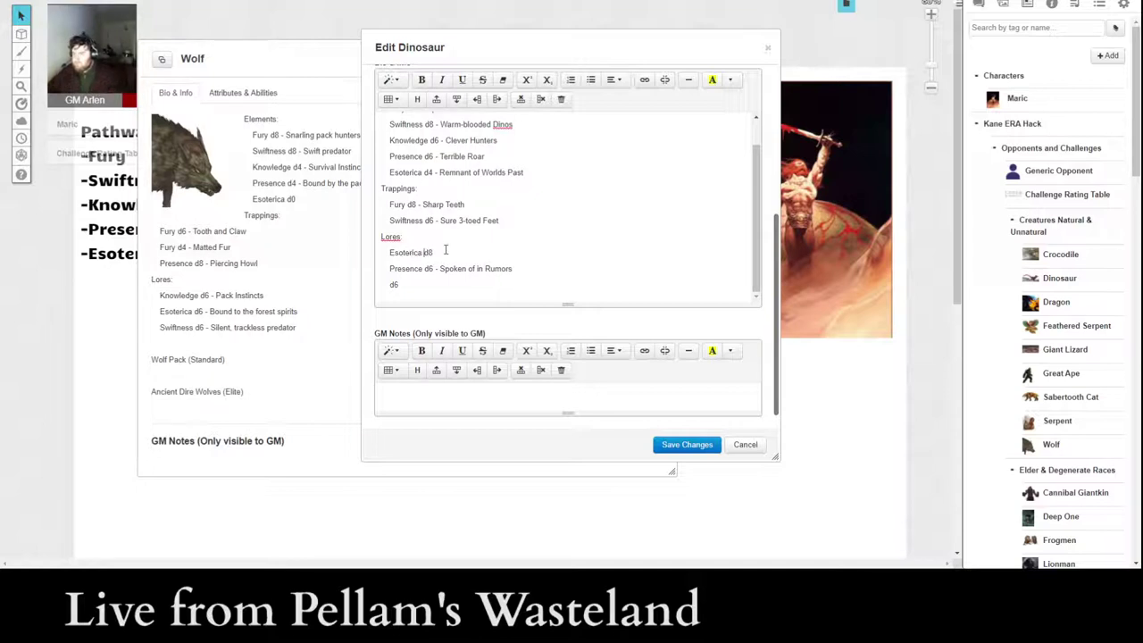
key(End)
text(-)
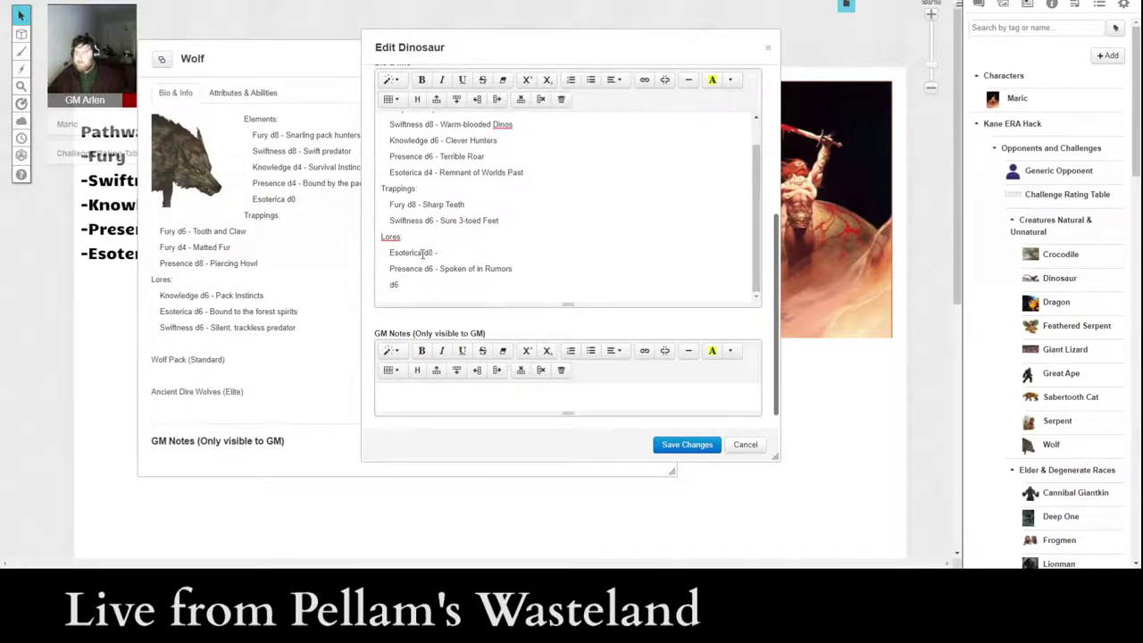
drag(423, 253, 391, 255)
text(Know)
key(BackSpace)
key(BackSpace)
key(BackSpace)
key(BackSpace)
text(Esoterica)
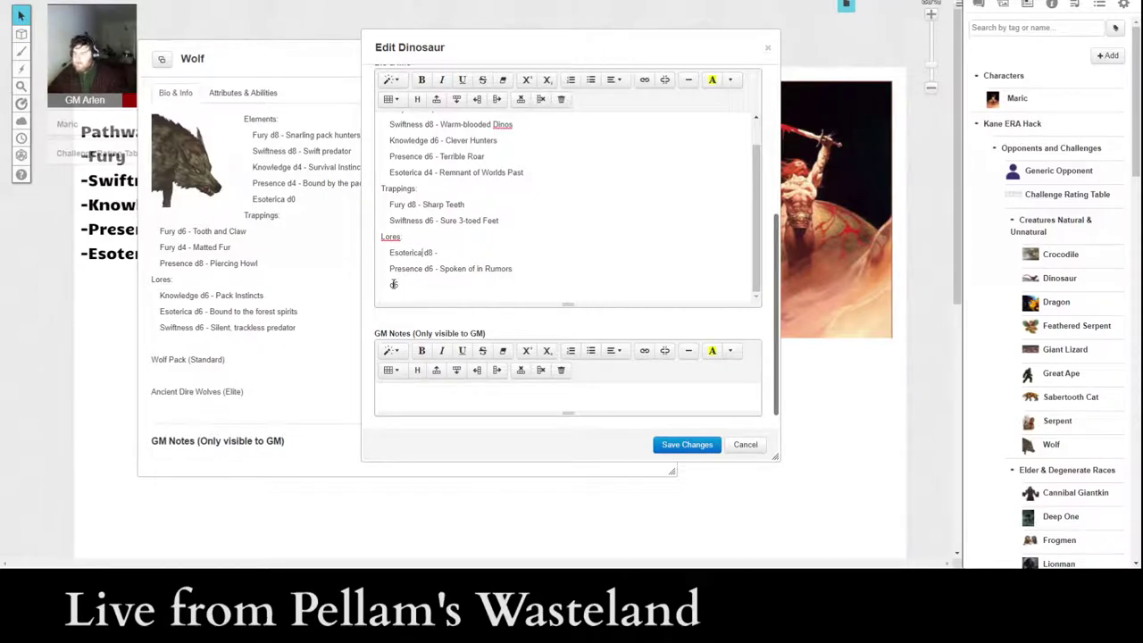
- Assign the Dinosaur's last d6 lore to Knowledge and add a "Fury d6 -" lore below it
double_click(392, 284)
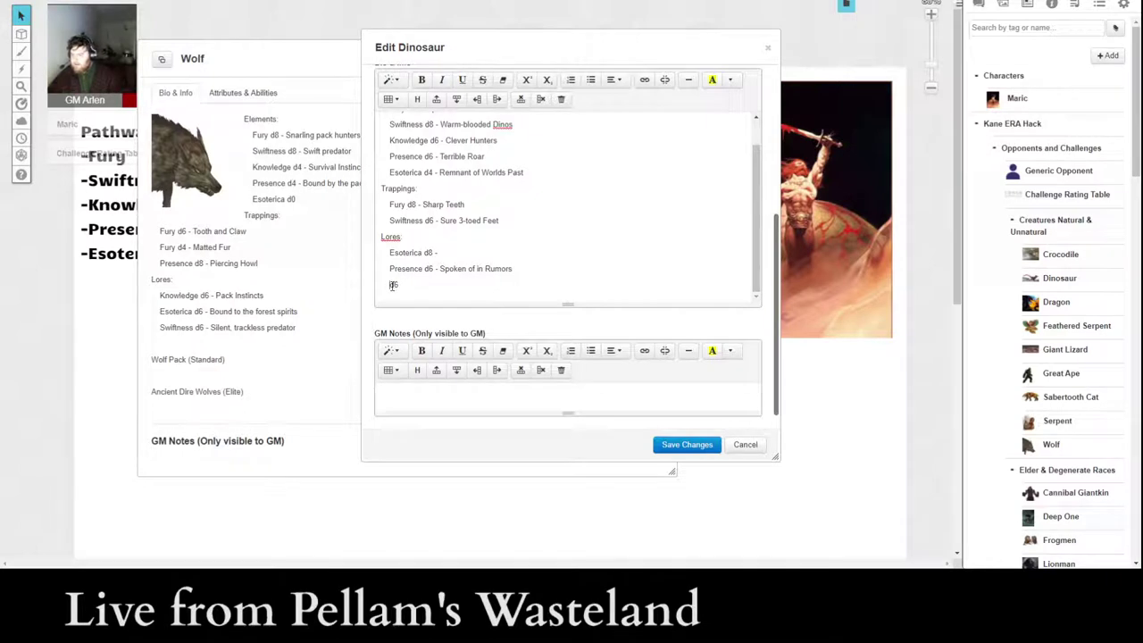
text(Knowledge)
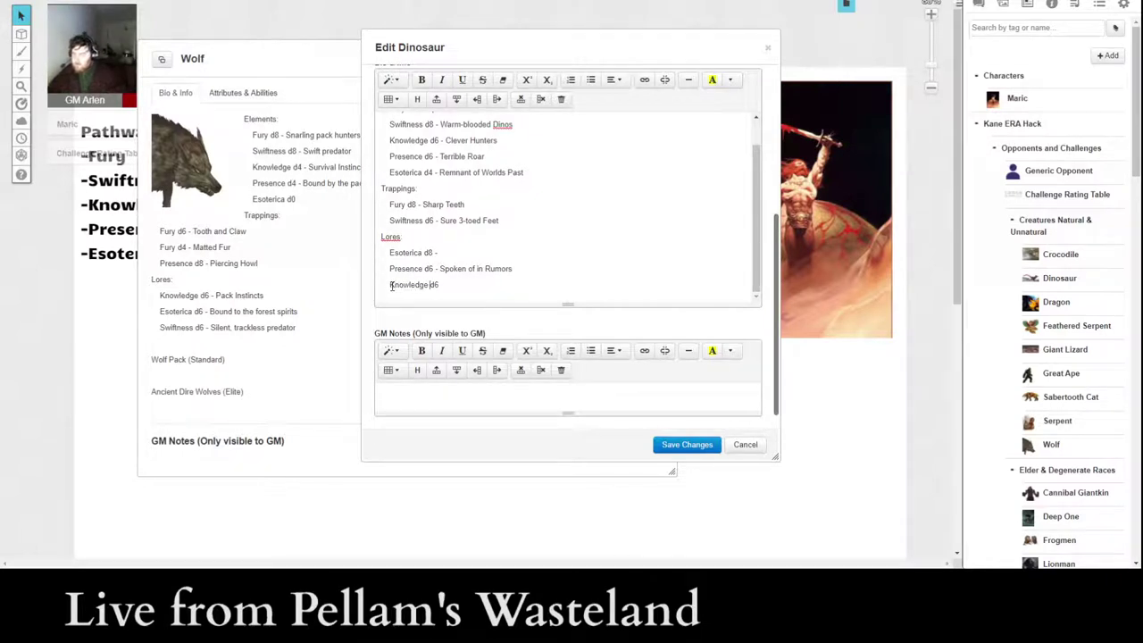
click(453, 284)
key(Return)
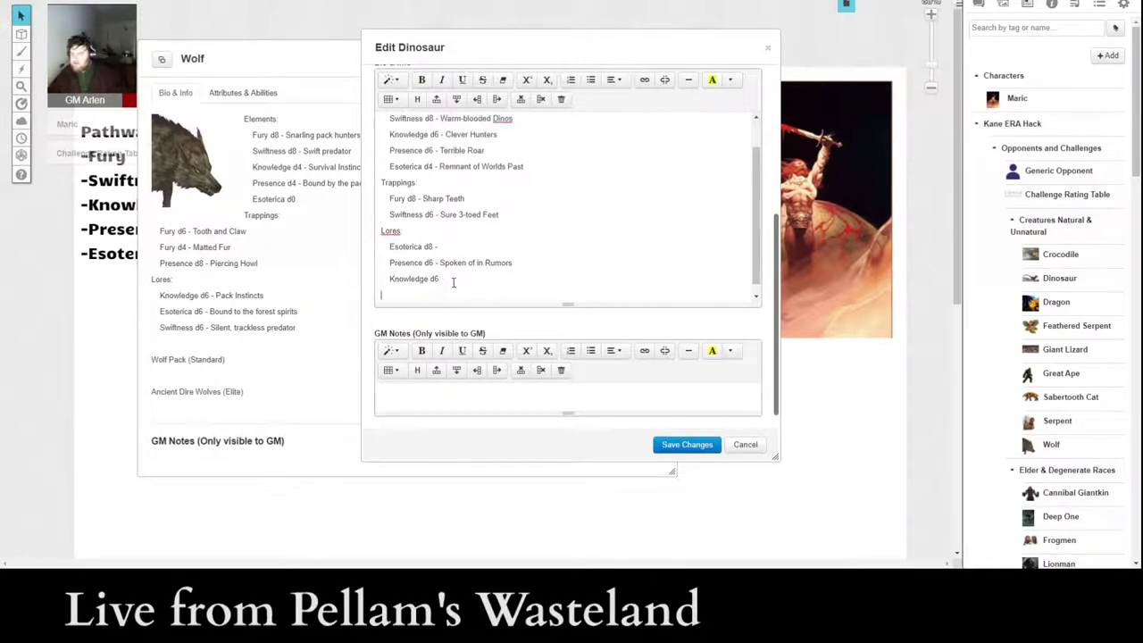
text(Fury d6 )
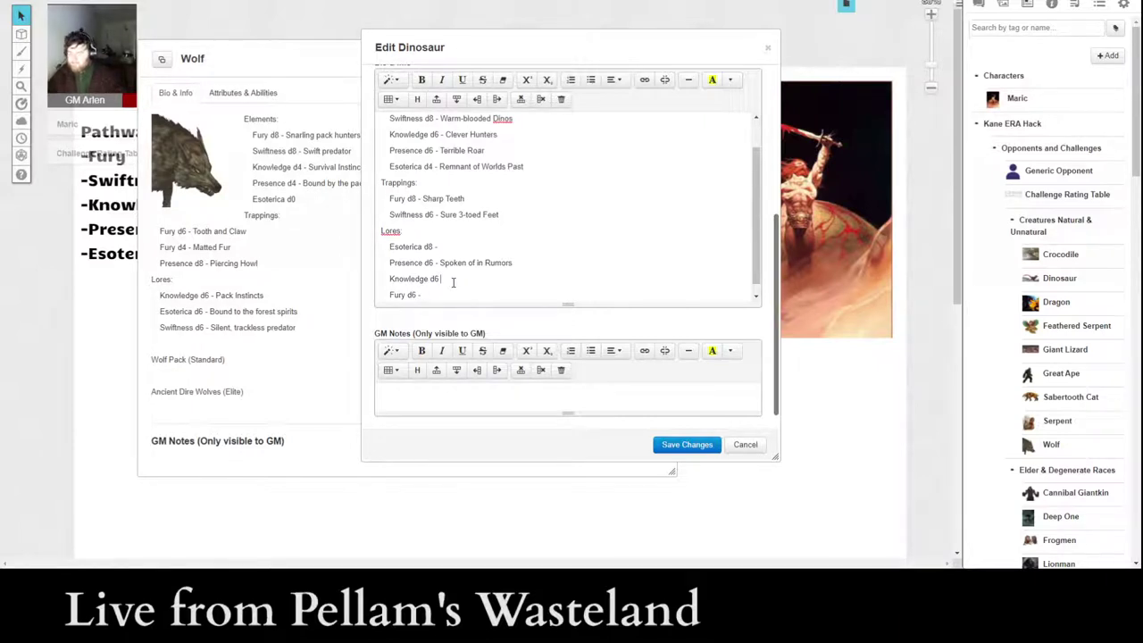
text(-)
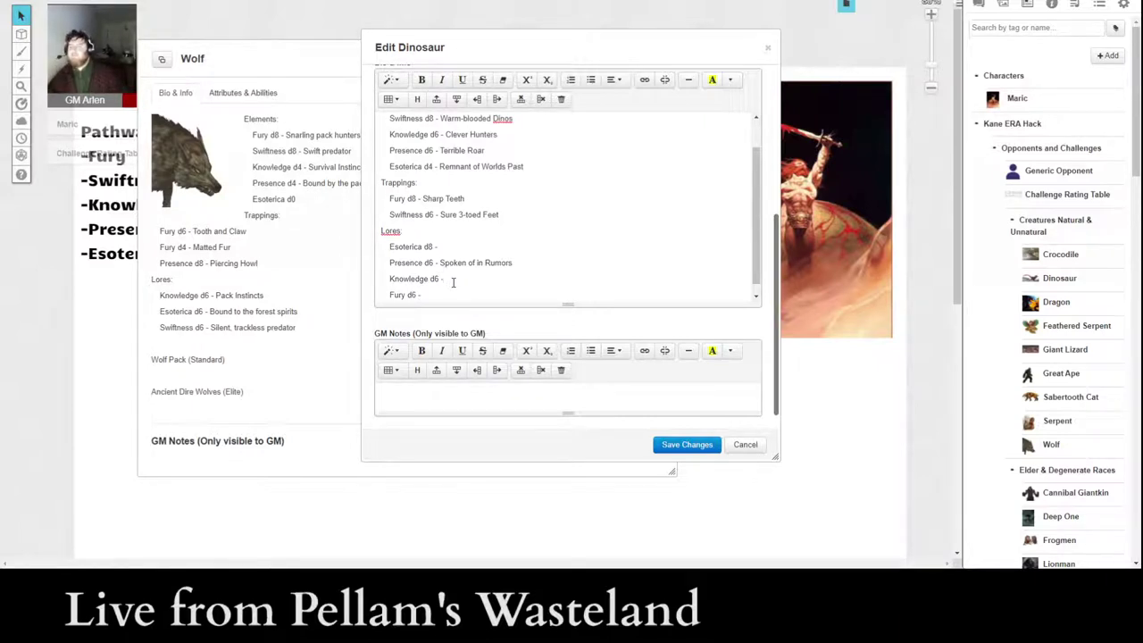
- Describe the Dinosaur's Esoterica d8 lore as "Fallen Kings of the Earth"
scroll(572, 226, up, 1)
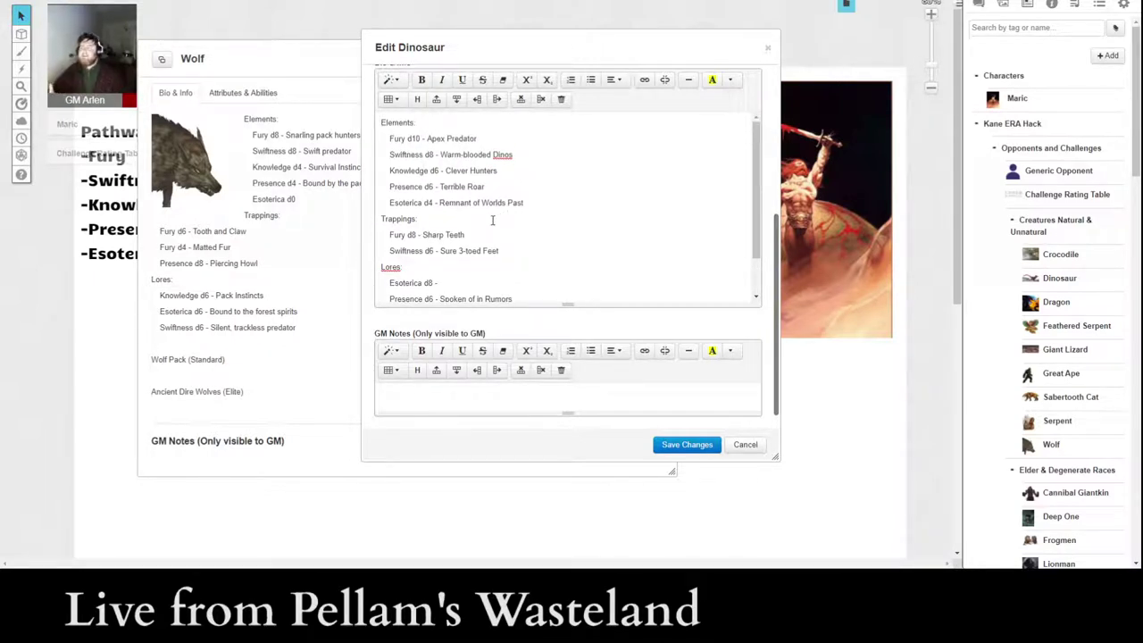
scroll(492, 220, down, 1)
scroll(484, 211, up, 1)
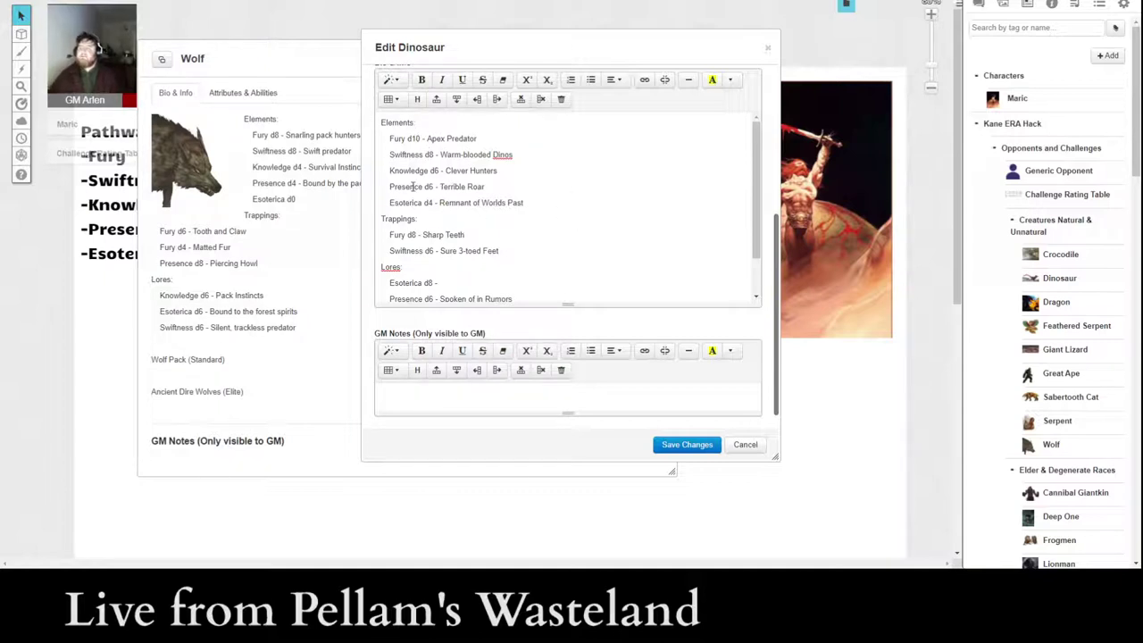
text(Knowledge d6 -  Fury d6 -)
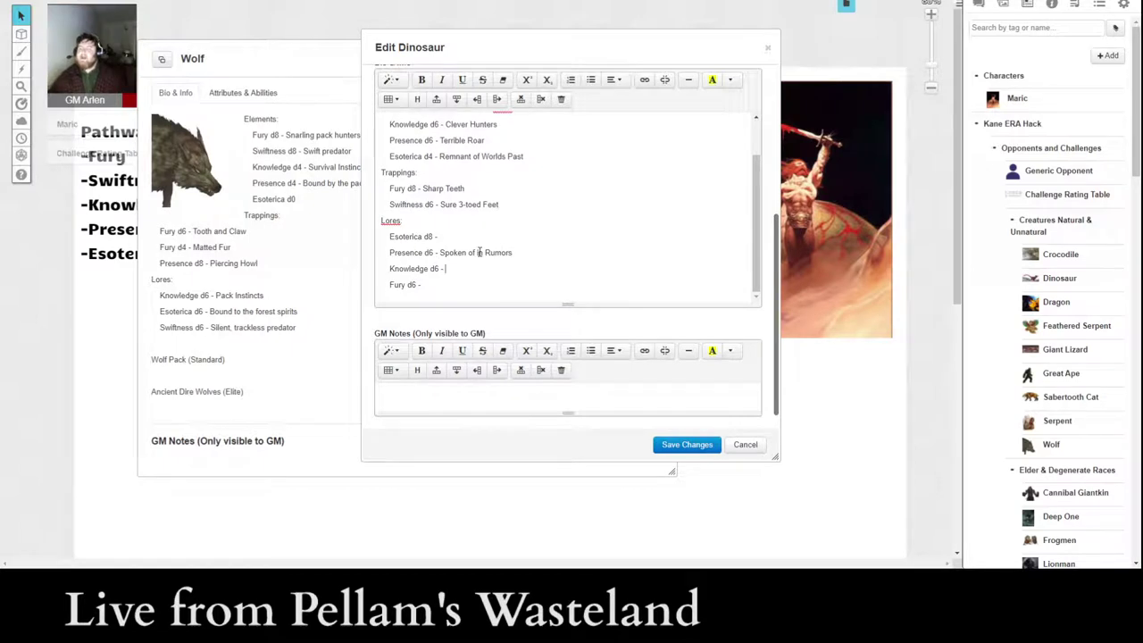
scroll(498, 226, up, 2)
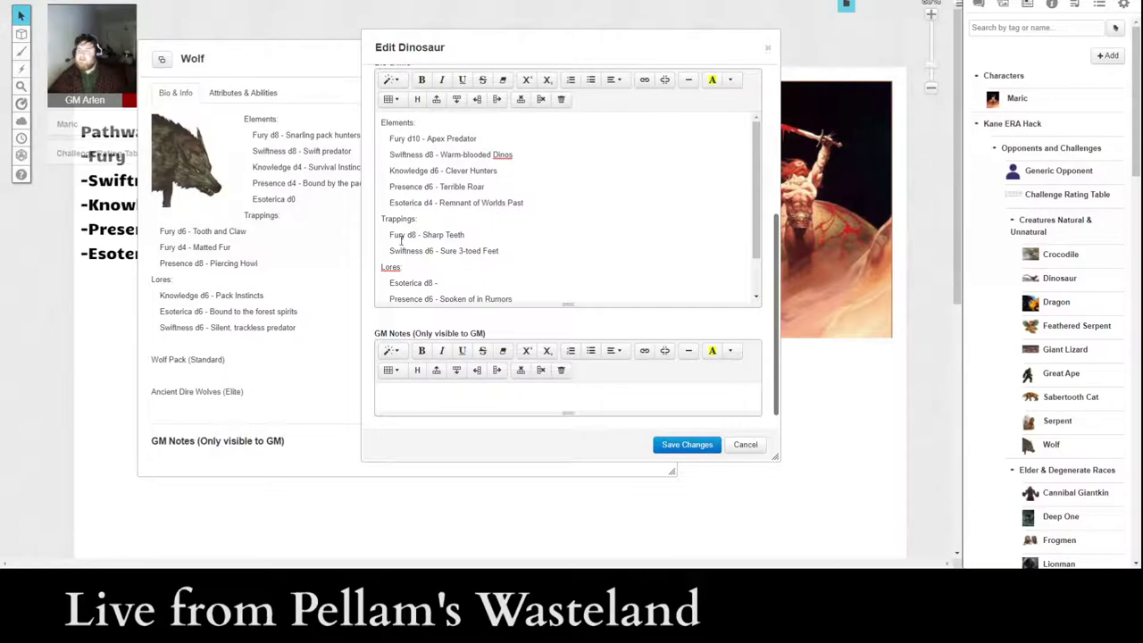
scroll(462, 232, down, 1)
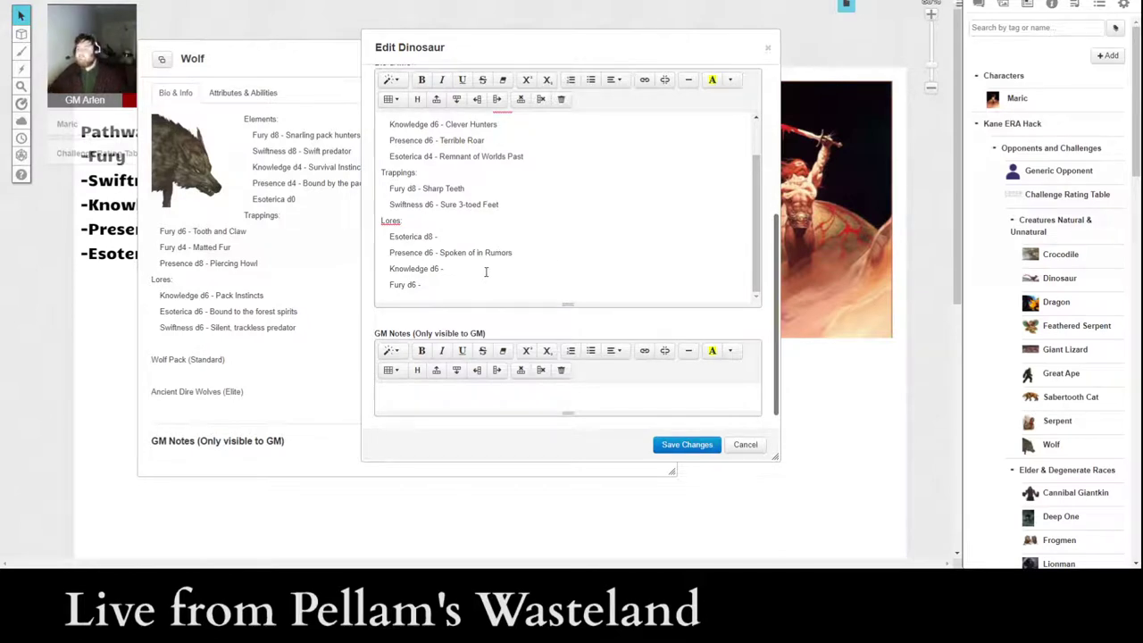
click(456, 237)
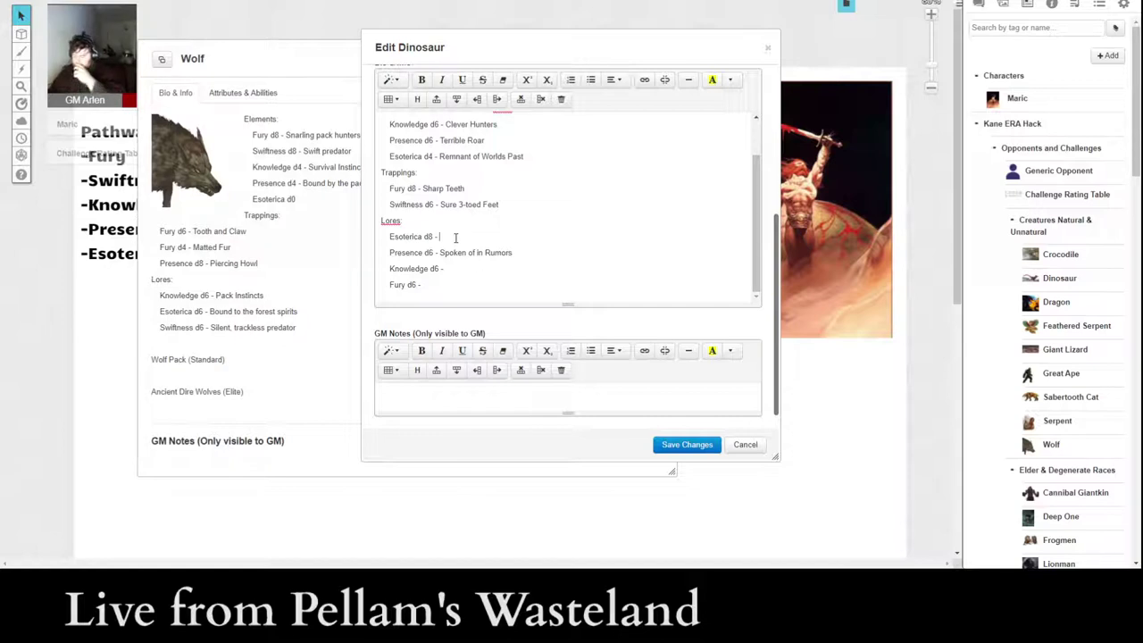
text(all)
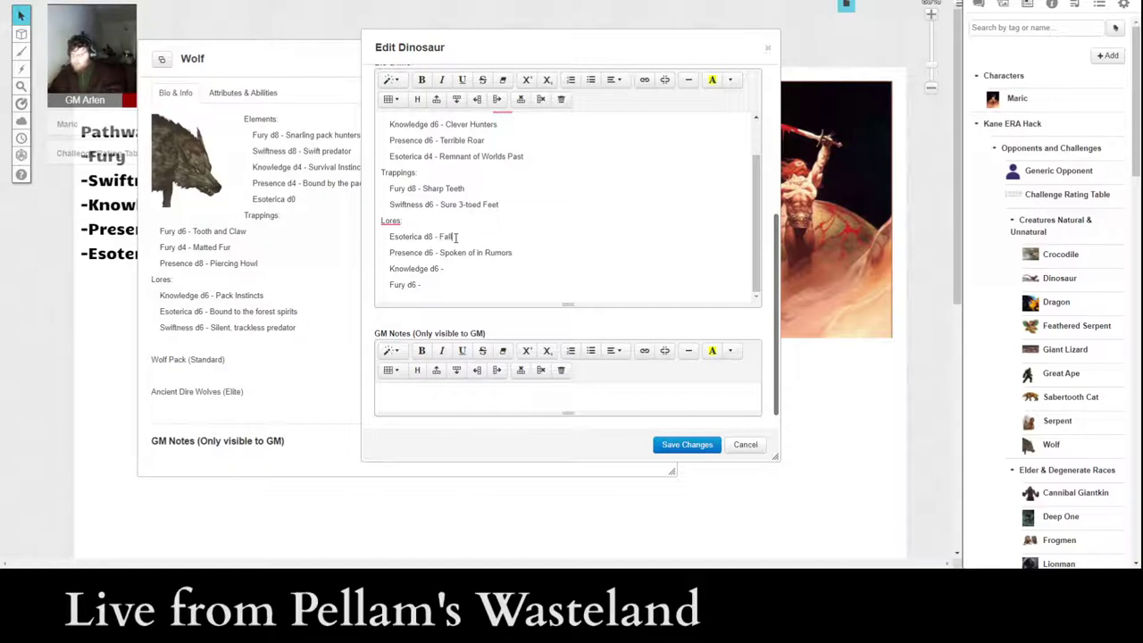
text(en Kings of the Earth)
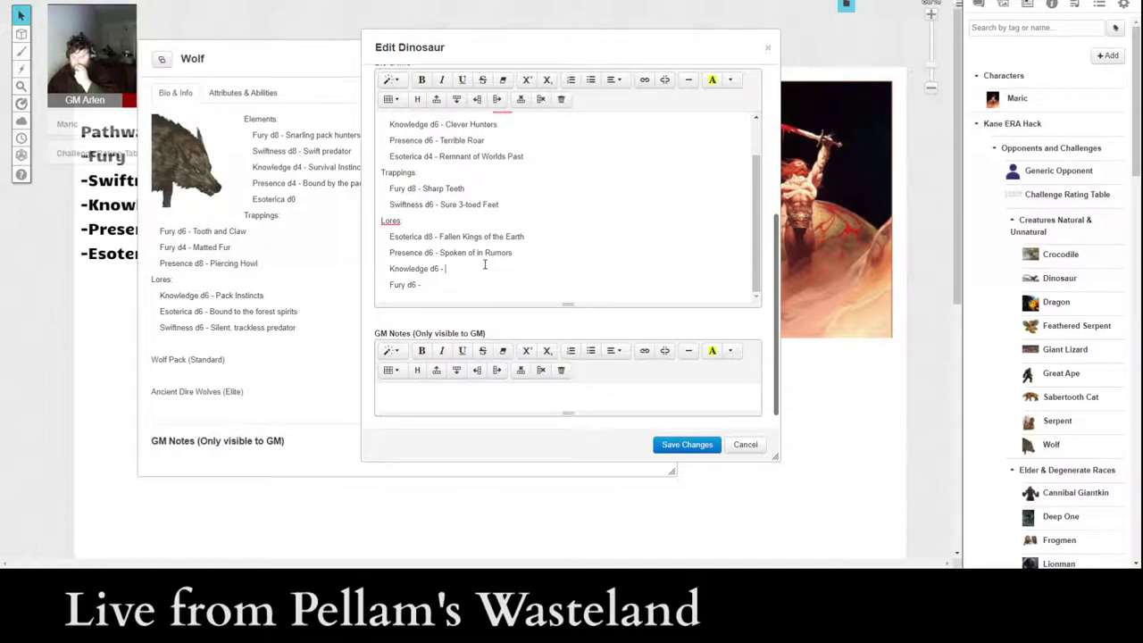
- Describe the Dinosaur's Knowledge d6 lore as "Far from Civilized Lands"
text(Confined to the)
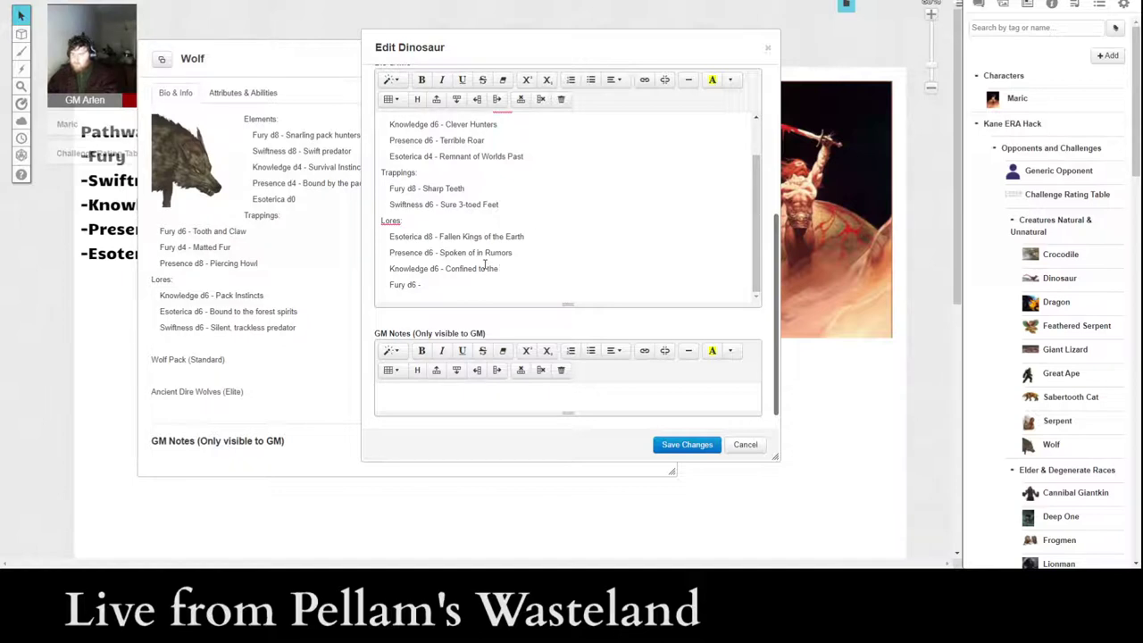
key(BackSpace)
key(BackSpace)
key(BackSpace)
key(BackSpace)
key(BackSpace)
key(BackSpace)
key(BackSpace)
key(BackSpace)
key(BackSpace)
key(BackSpace)
key(BackSpace)
text(Far from Ch)
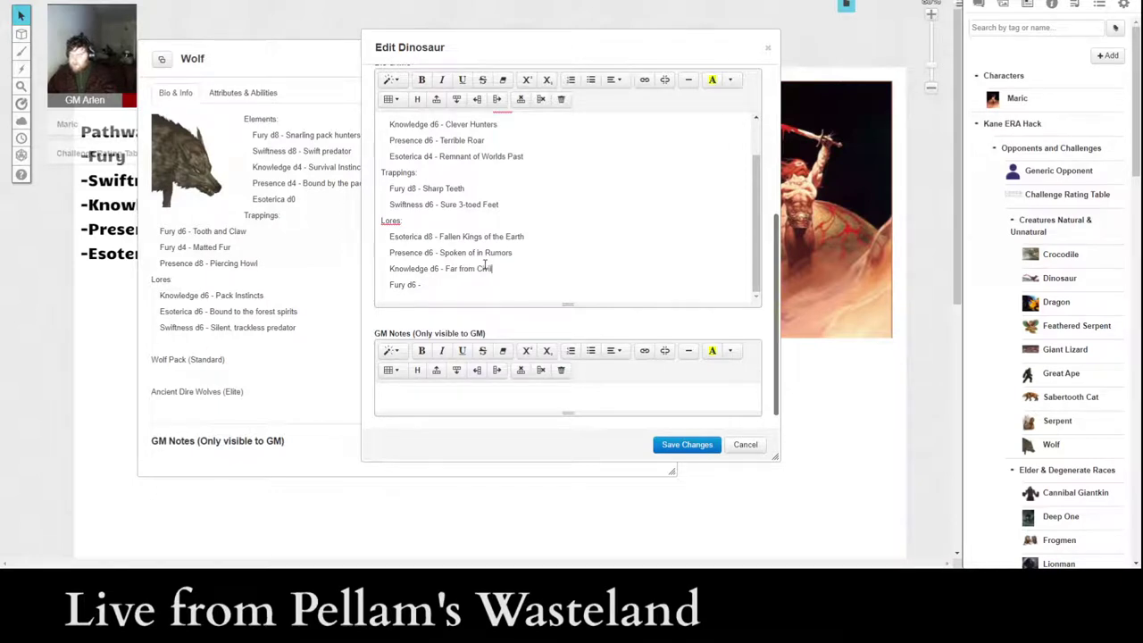
text(vilized Lands)
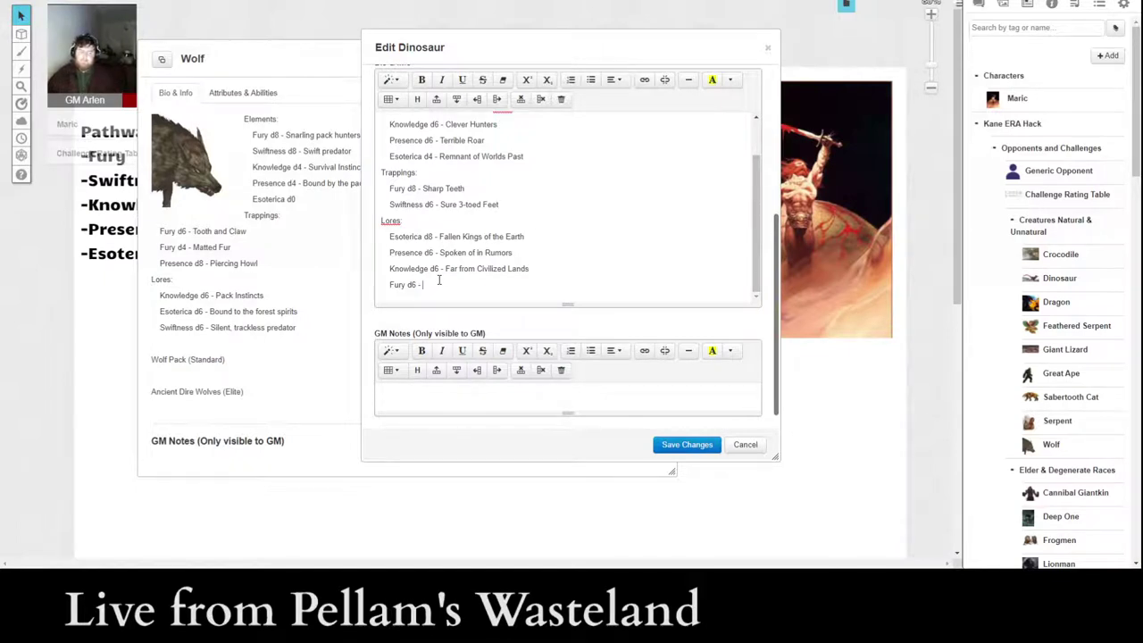
- Describe the Dinosaur's Fury d6 lore as "Leaves No Survivors" and save the entry
text(Leaves NO)
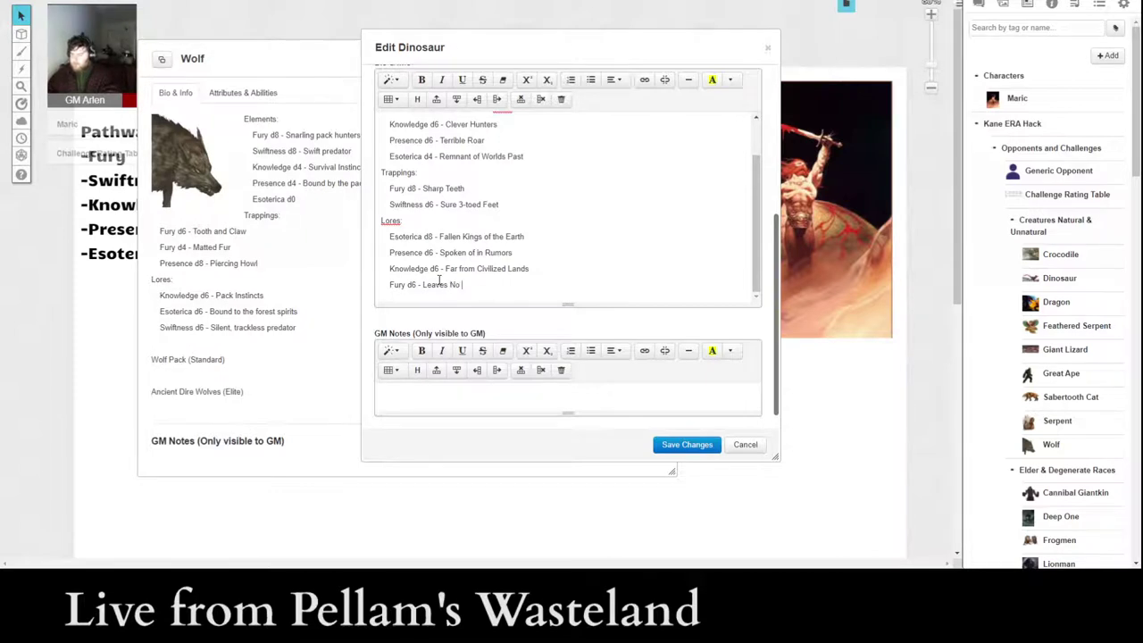
text( Survivors)
click(676, 444)
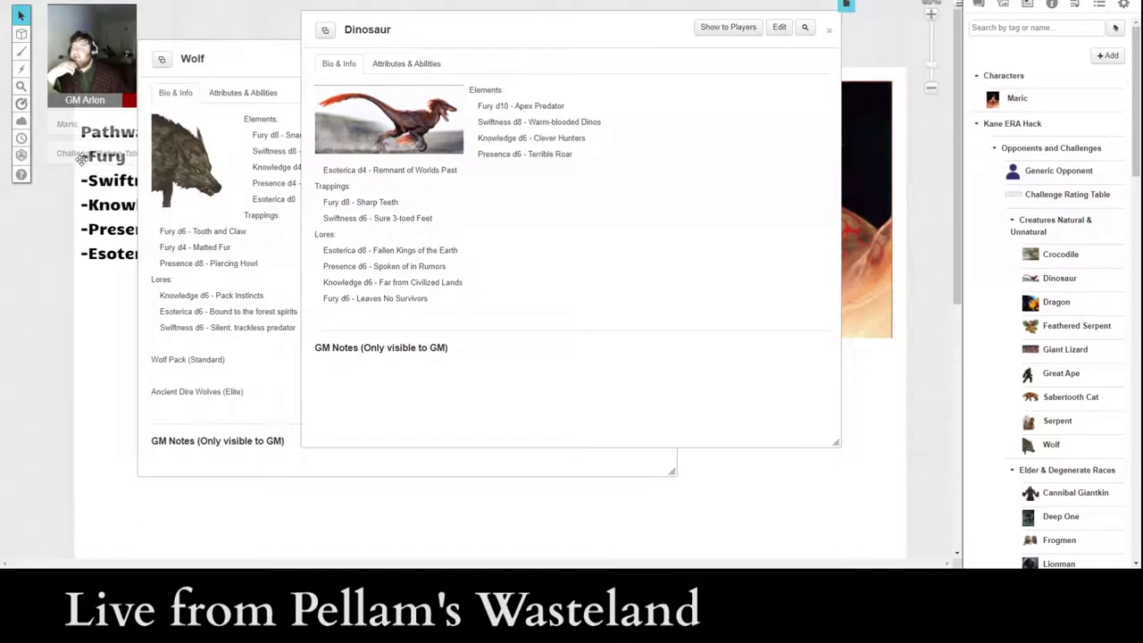
- Restore the minimized Challenge Rating Table beside the Dinosaur sheet and consult it together with Maric's character sheet
drag(80, 156, 169, 152)
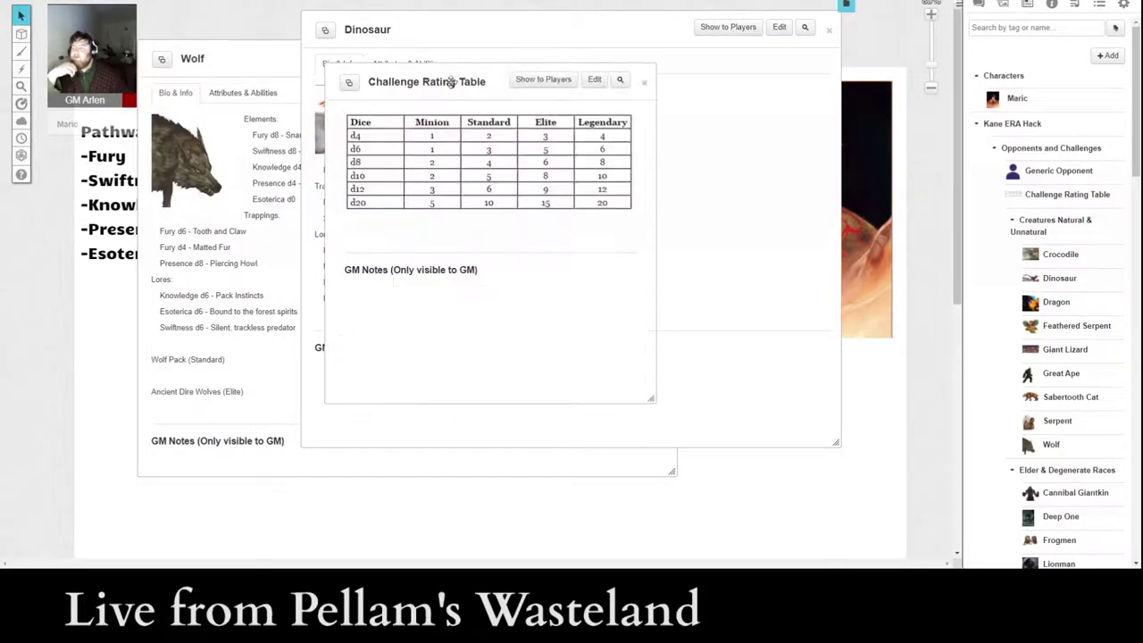
drag(453, 83, 734, 97)
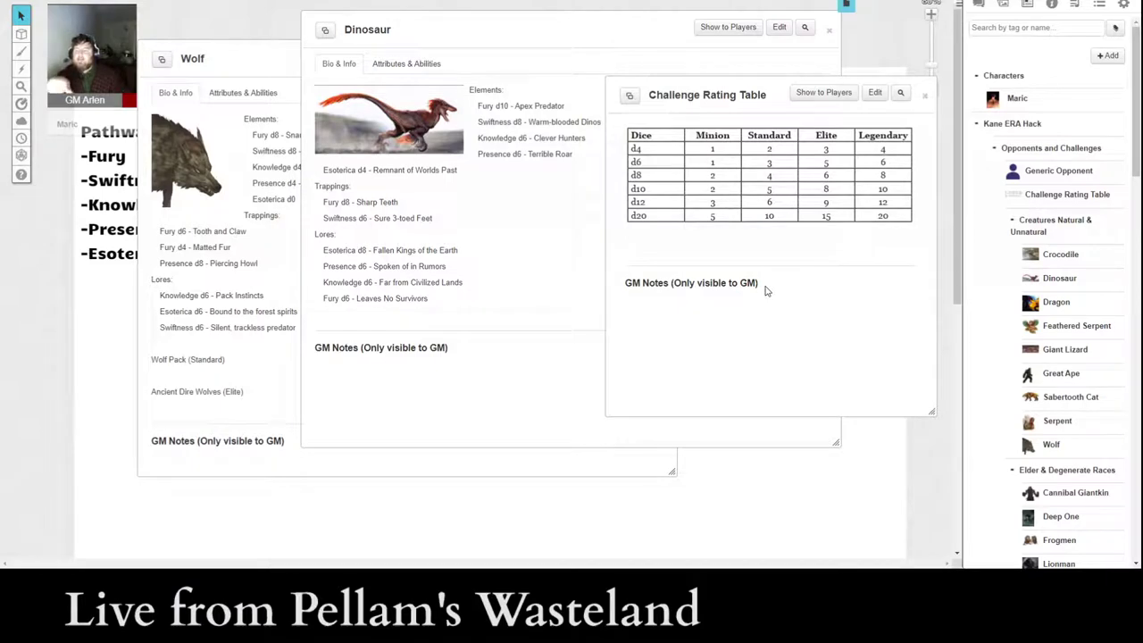
double_click(83, 130)
drag(581, 44, 347, 65)
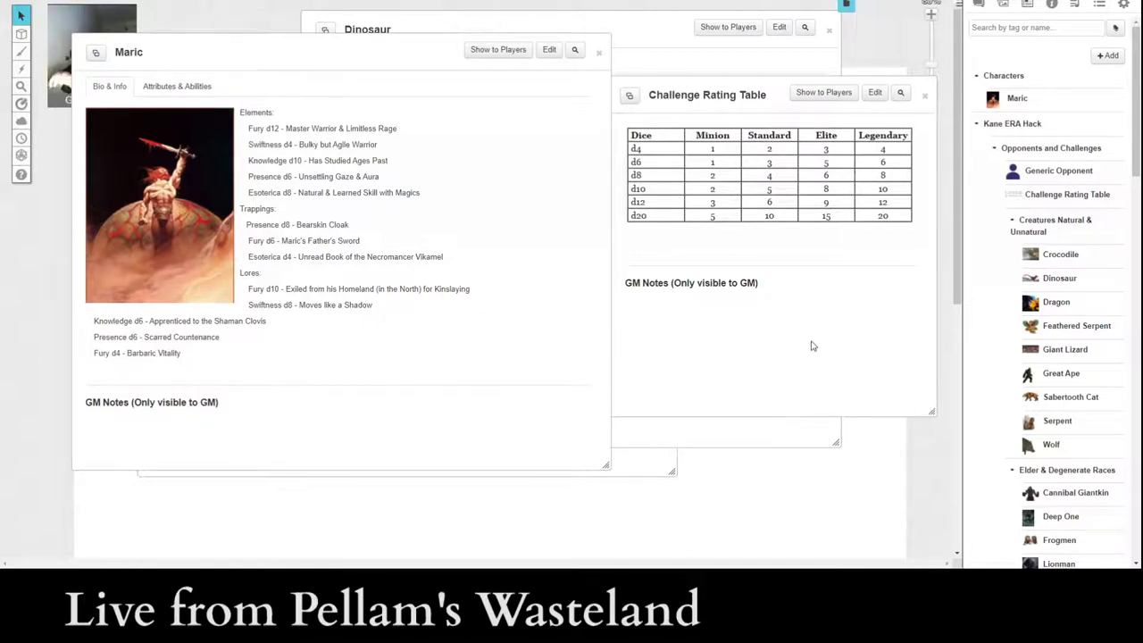
mouse_move(828, 159)
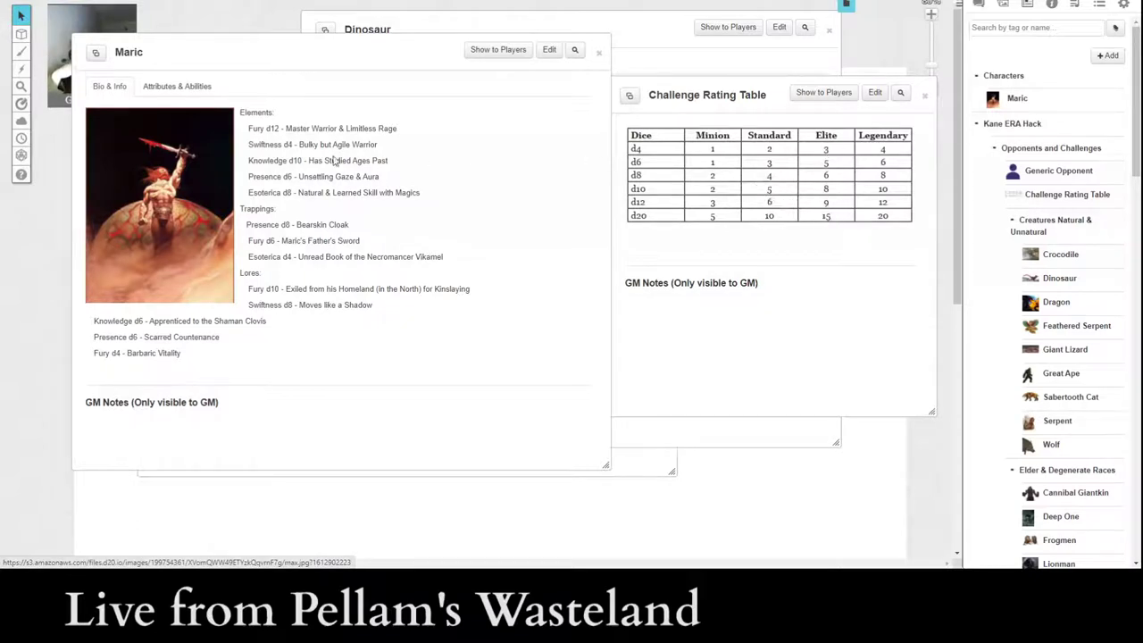
key(Escape)
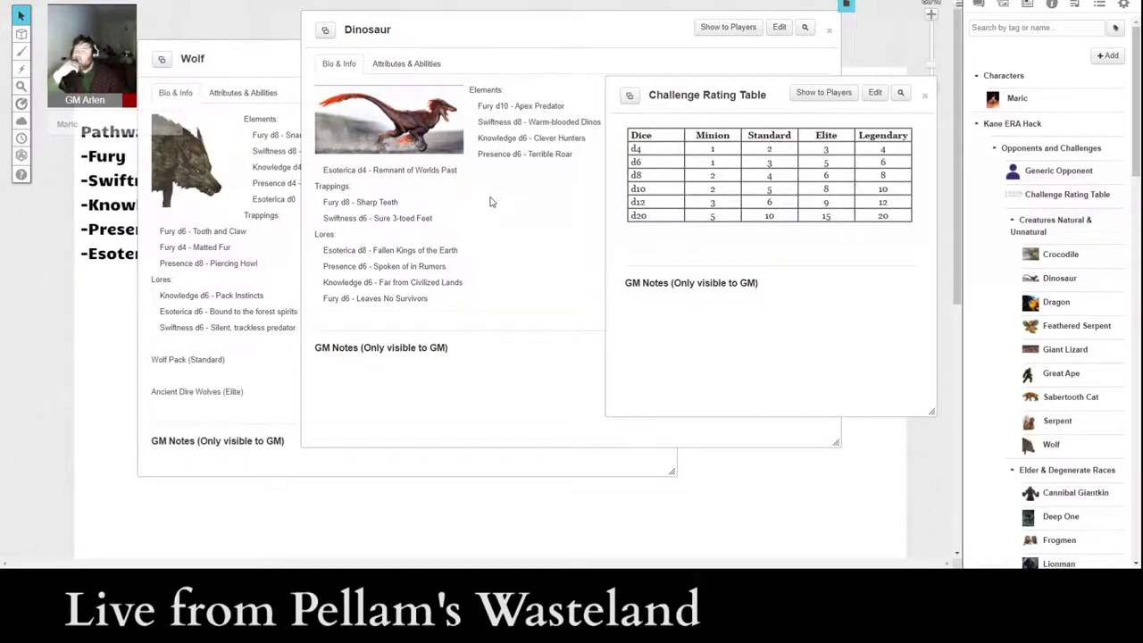
- Reopen the Dinosaur entry for editing and add the variant "Lone Raptor (Minion)" below its lores, separated by a blank line
click(514, 236)
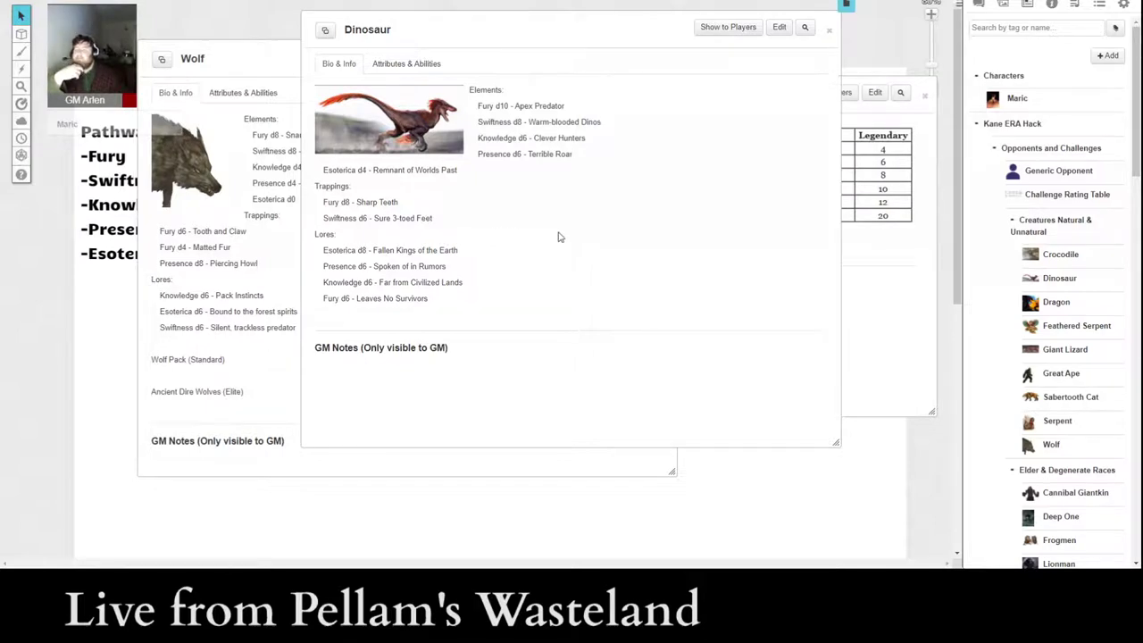
click(778, 28)
scroll(506, 245, down, 5)
scroll(506, 245, down, 2)
key(Return)
key(Return)
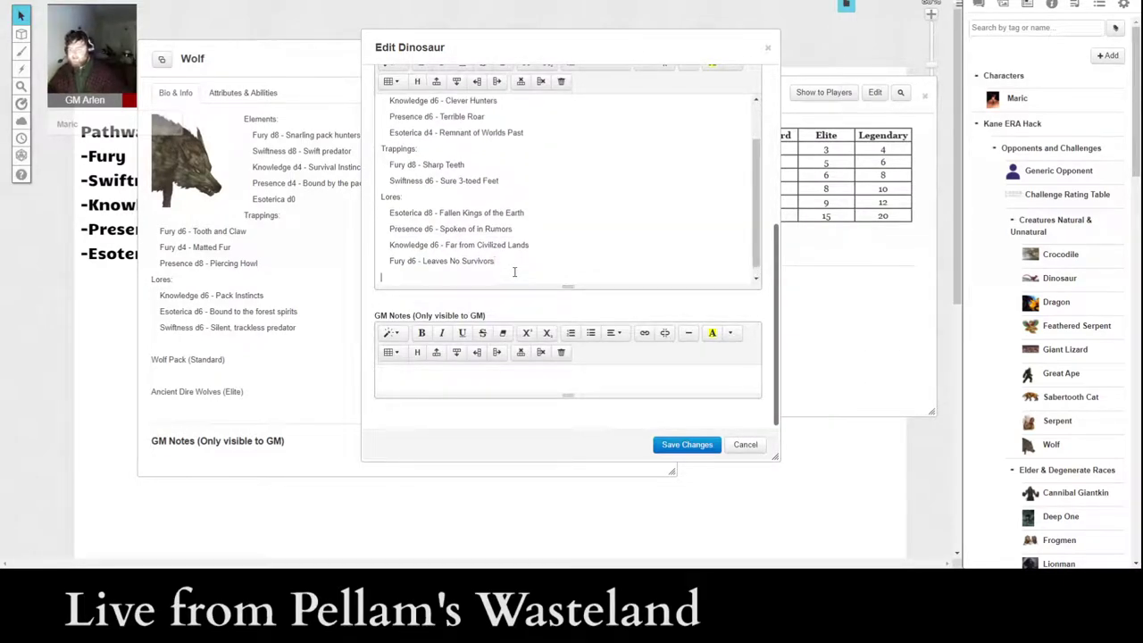
text(Lor)
text(e Raptor)
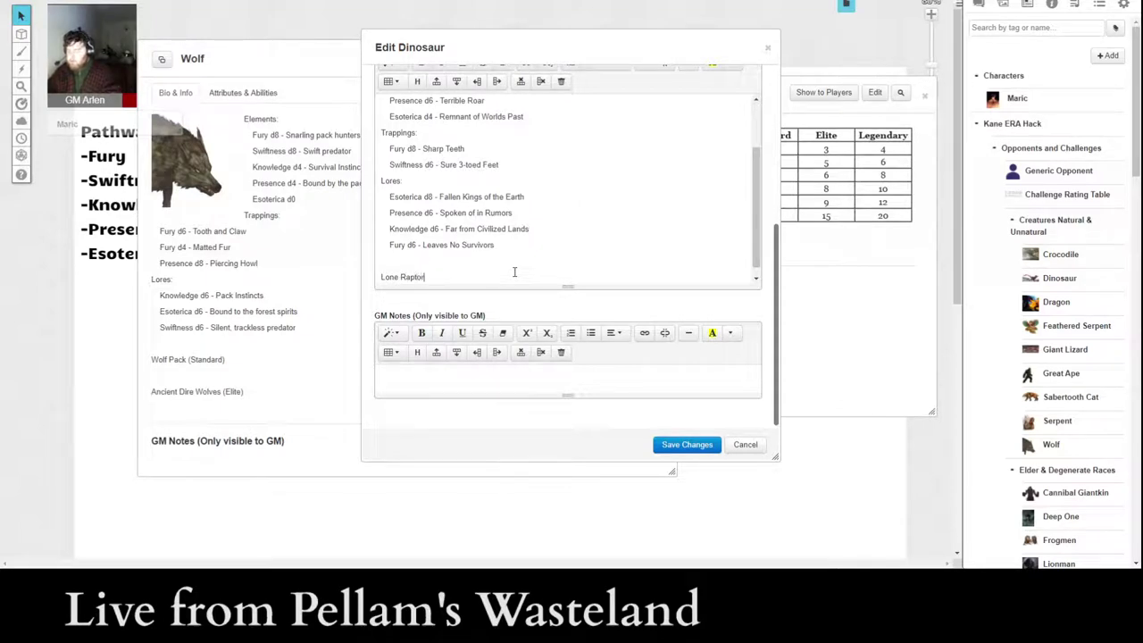
text( (Minion)
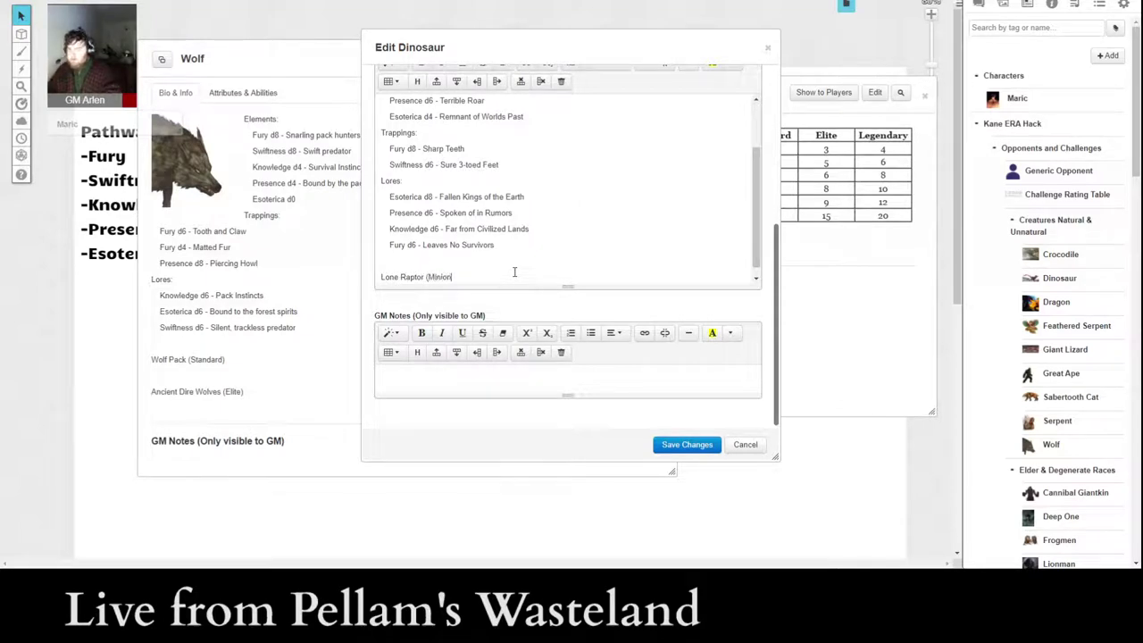
text())
- Add the variant "Pack of Raptors or Allosaurus (Standard)" below the Lone Raptor line, separated by a blank line
key(Return)
key(Return)
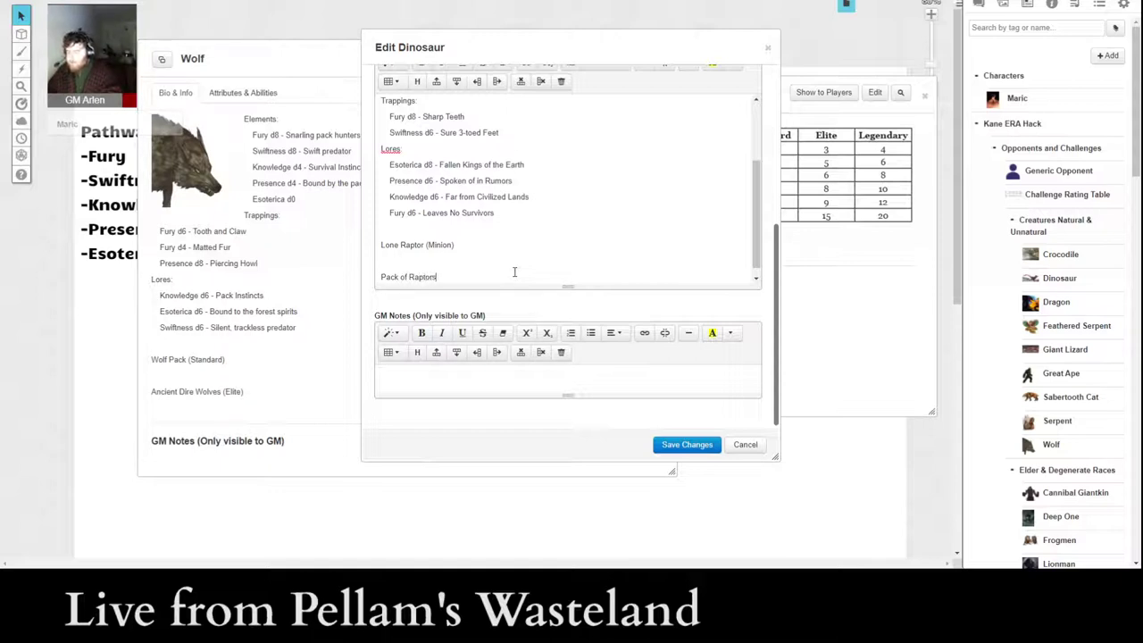
text(Raptors or Al)
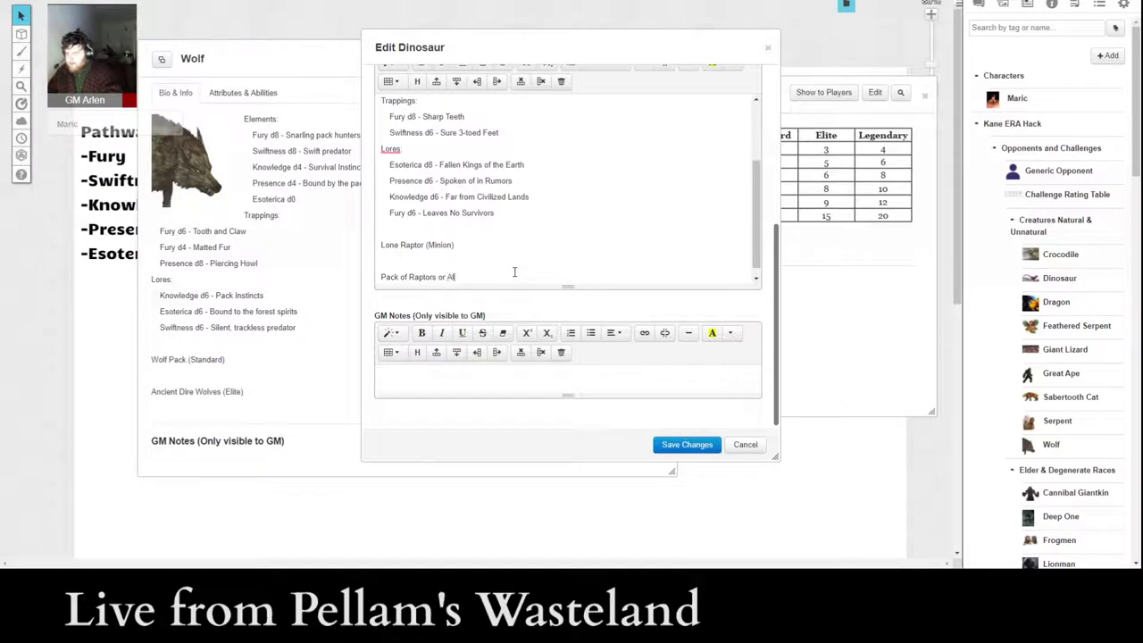
text(losaurus)
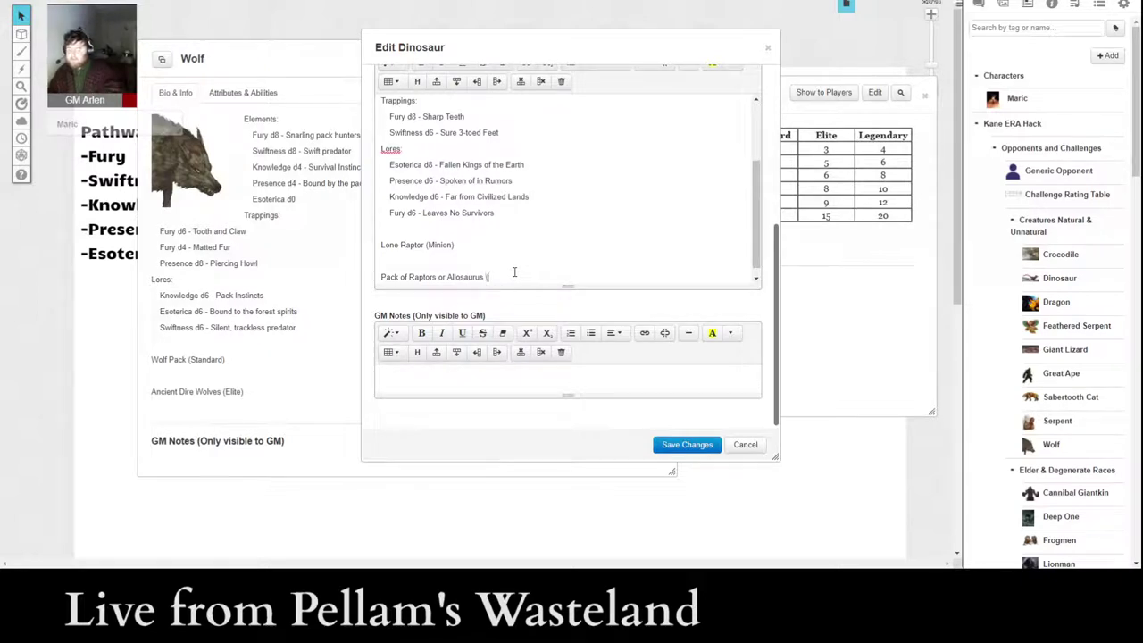
text((Stand)
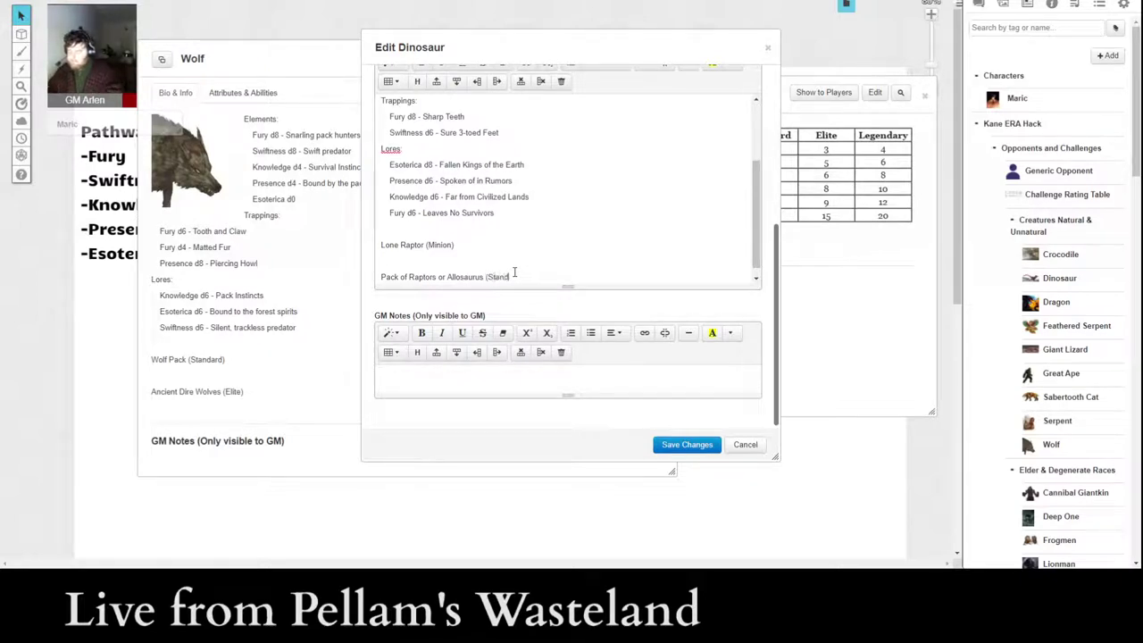
text(ard))
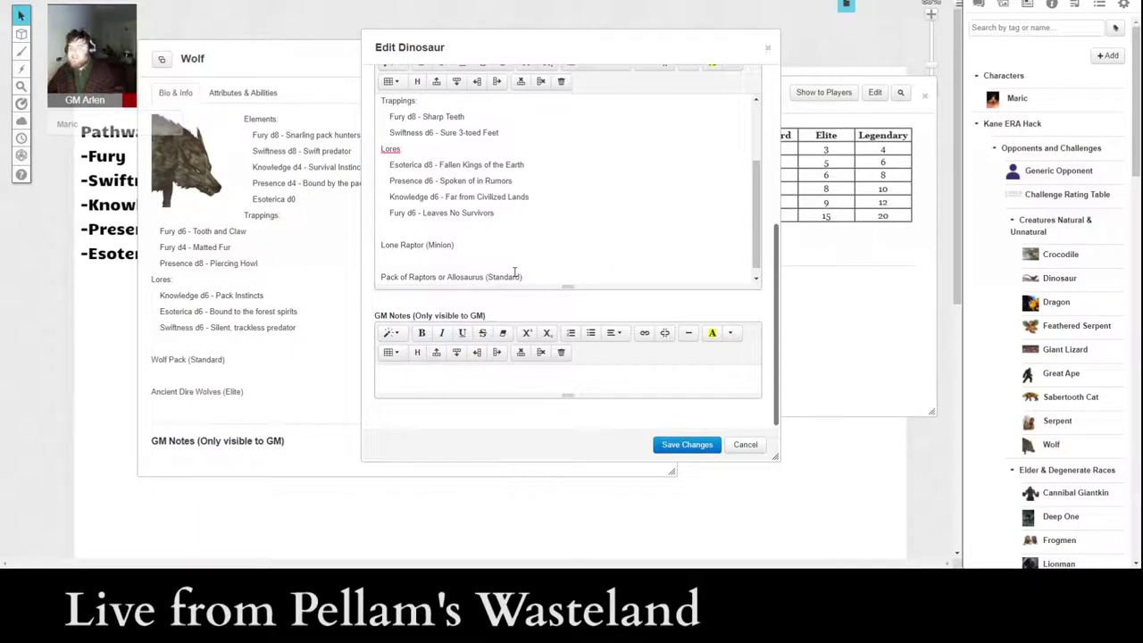
- Add the variant "Tyrannosaurus Rex (Elite)" below the raptor pack line and save the Dinosaur entry
key(Return)
key(Return)
text(Ty)
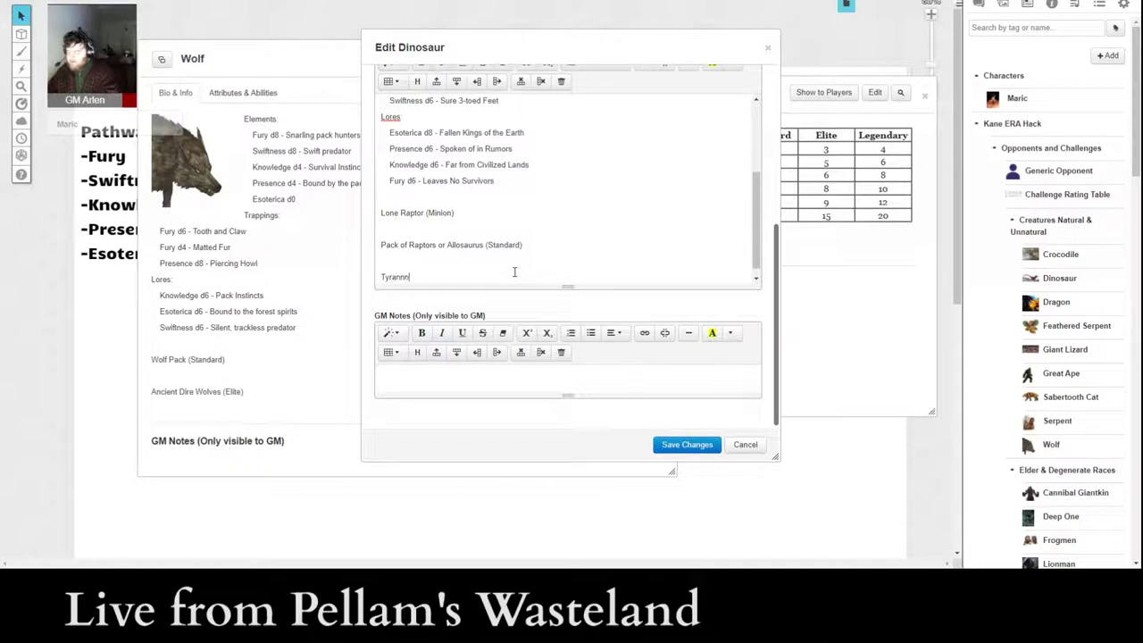
text(rannosaurus Rex (Elite)
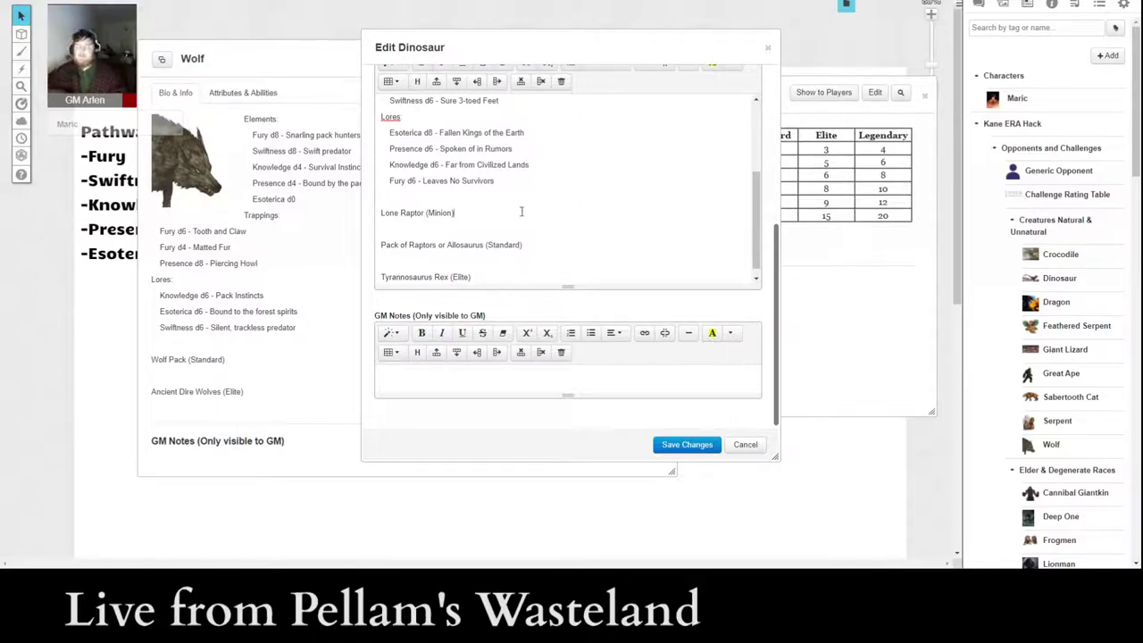
click(684, 444)
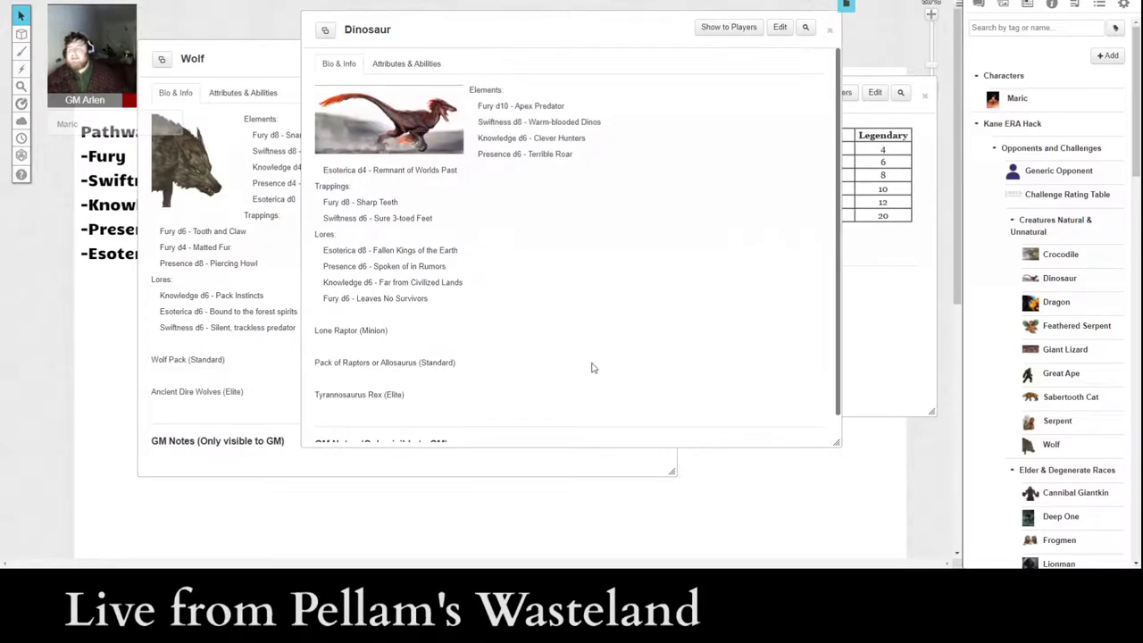
- Review the Dinosaur's stats and difficulty variants, and bring the Wolf sheet forward for comparison
scroll(530, 295, down, 1)
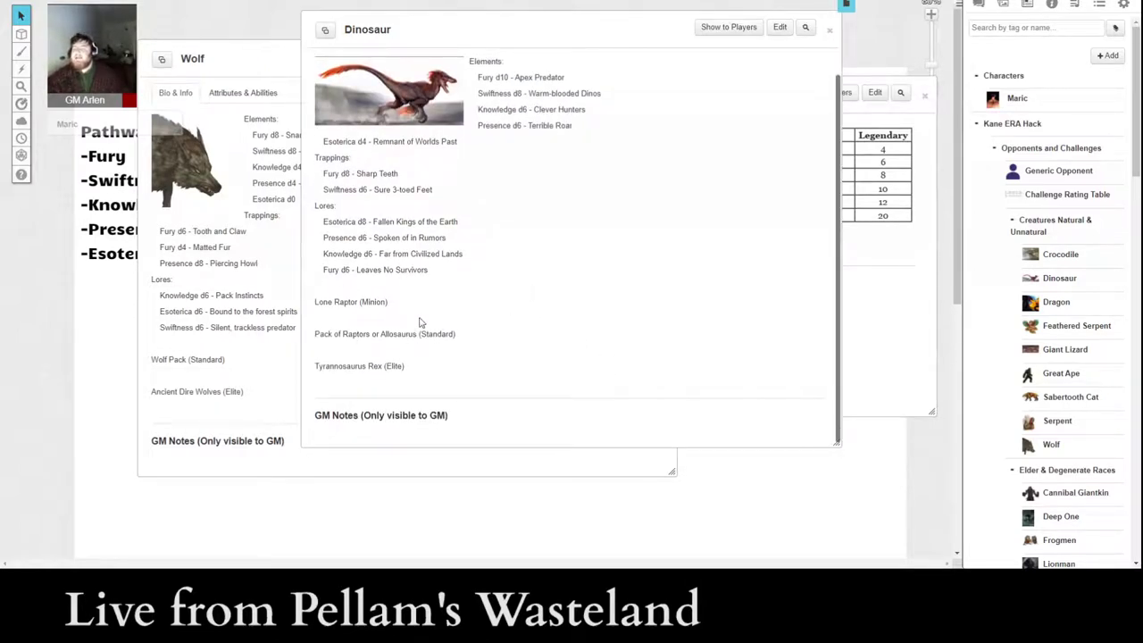
scroll(492, 143, up, 1)
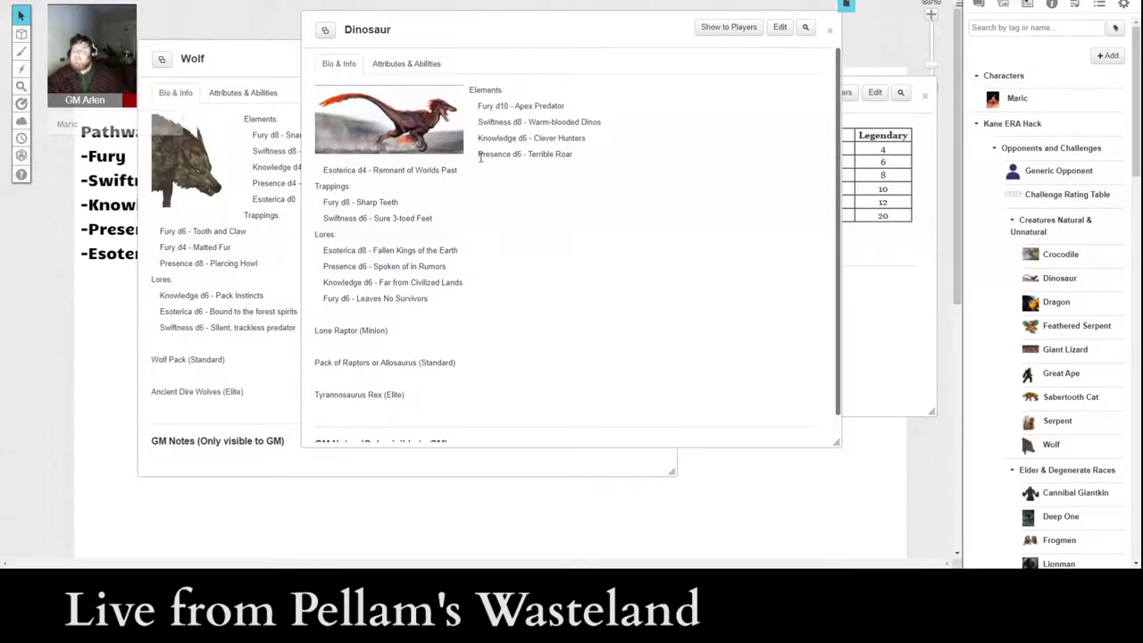
scroll(474, 205, down, 1)
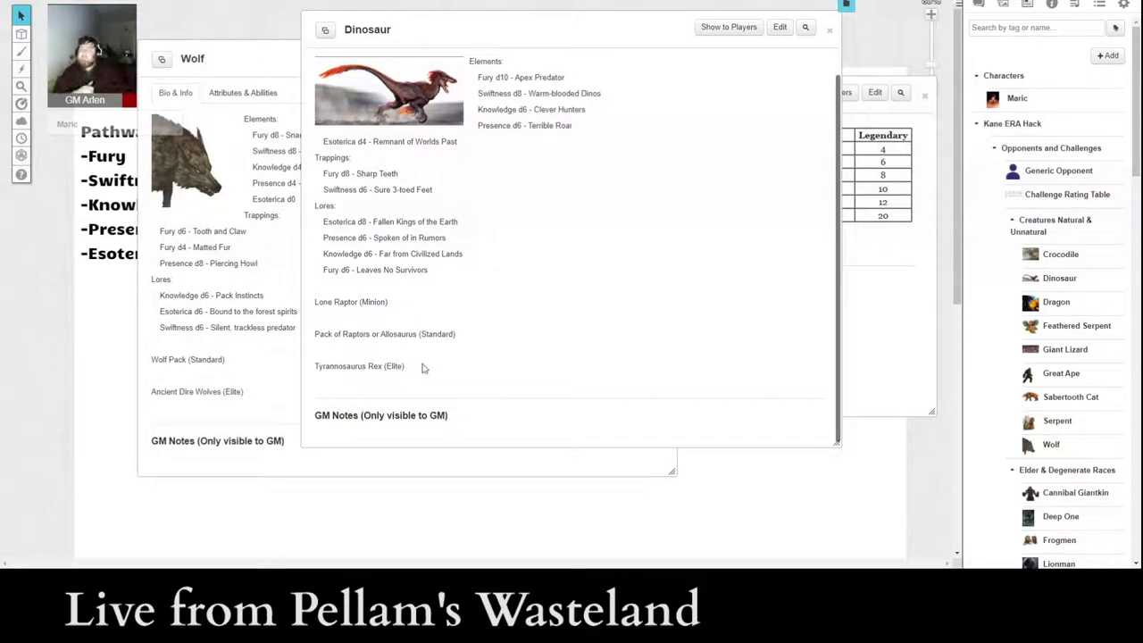
click(258, 365)
click(726, 324)
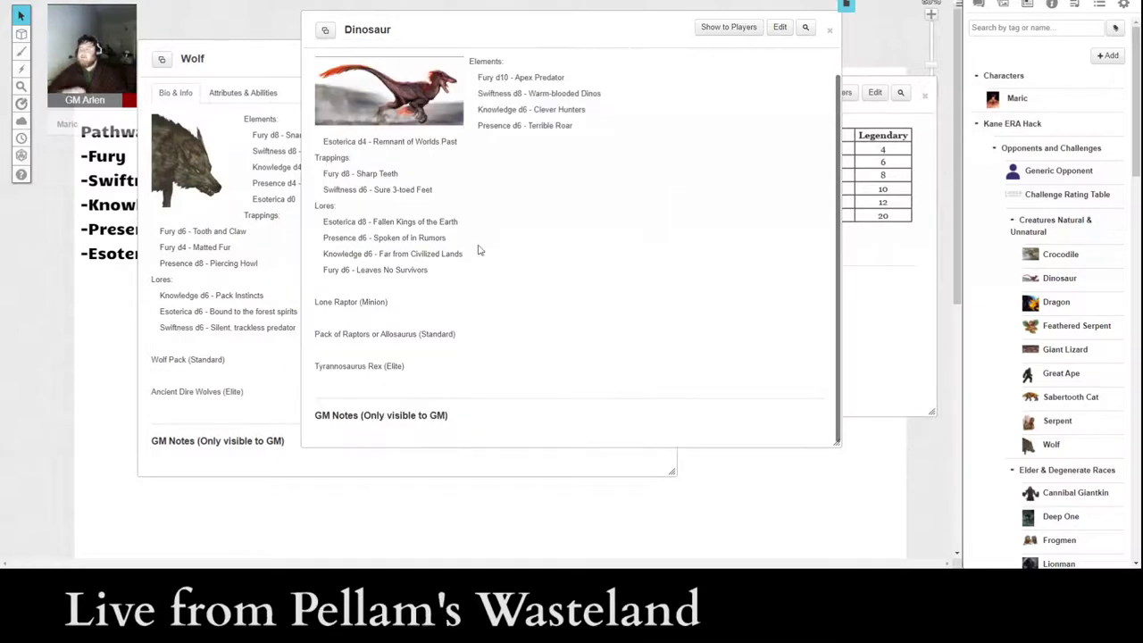
click(280, 238)
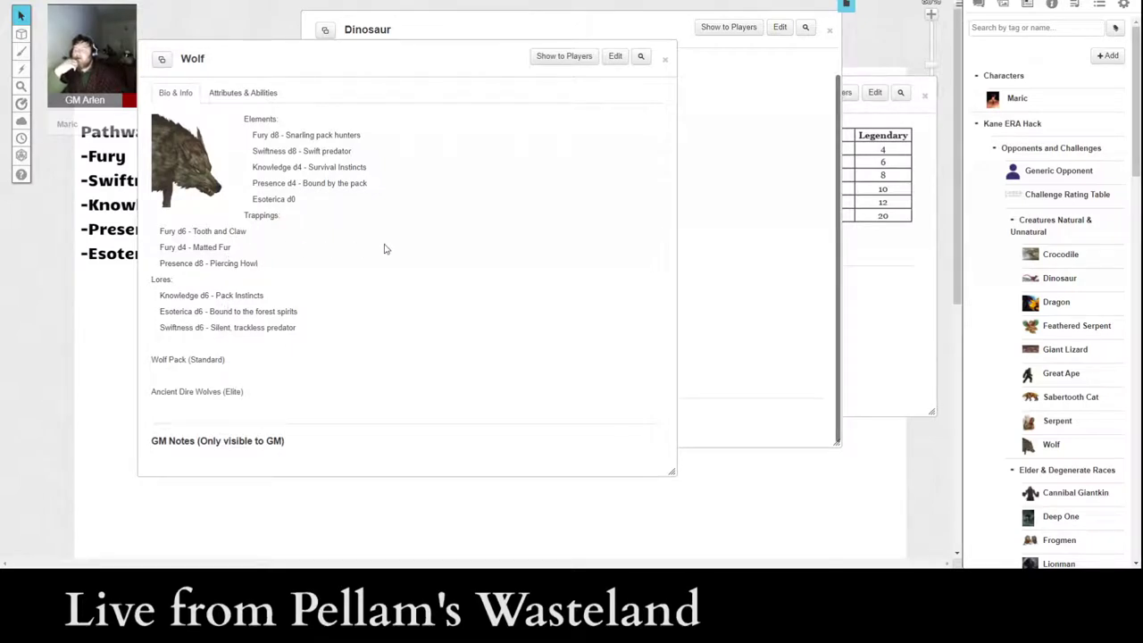
- Compare the elements, trappings, lores and difficulty variants of the Dinosaur and Wolf sheets by alternating between them
click(730, 281)
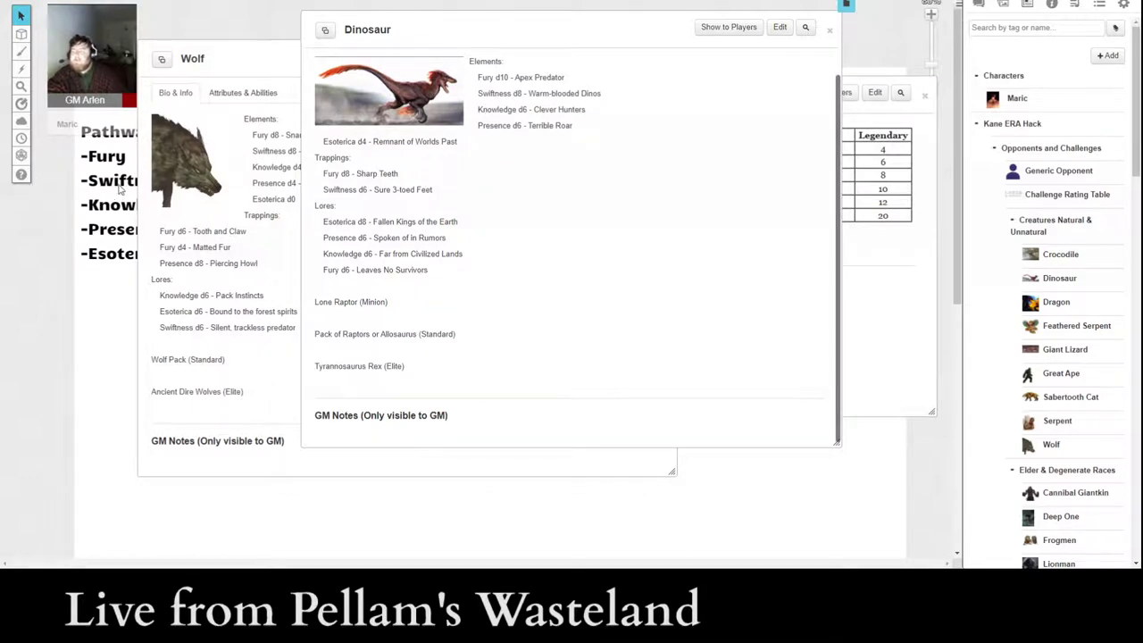
click(284, 265)
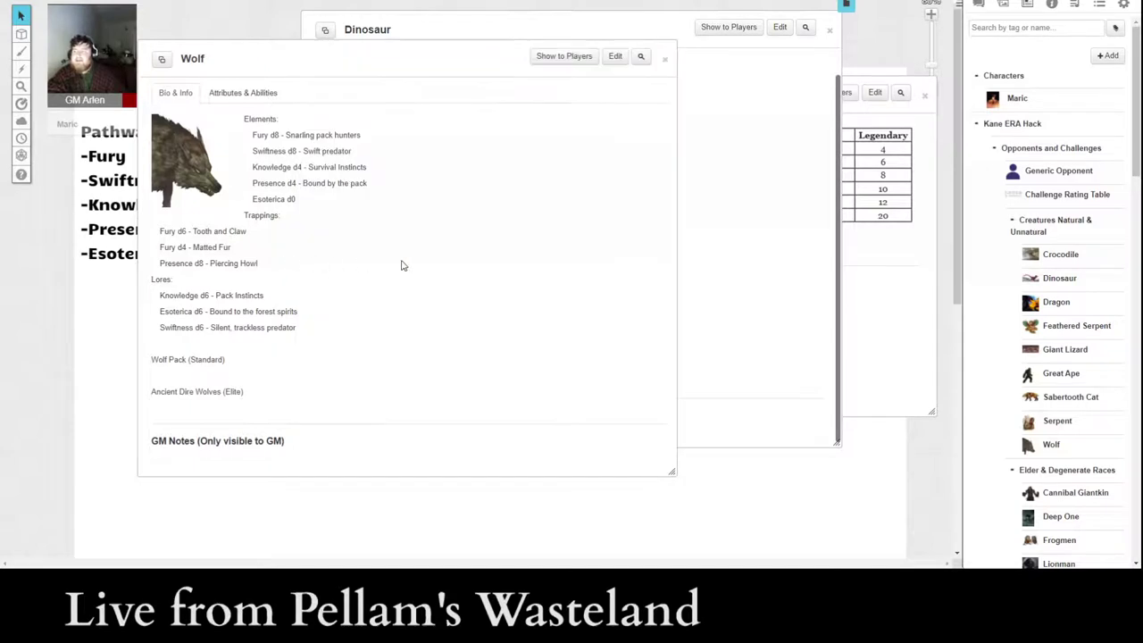
click(702, 266)
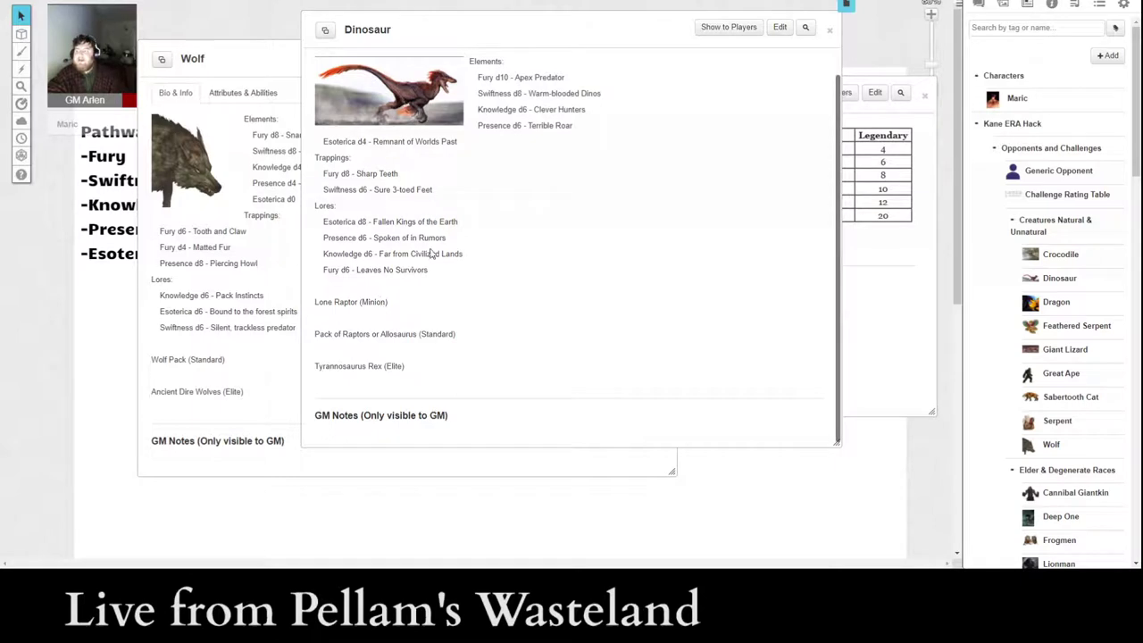
click(293, 259)
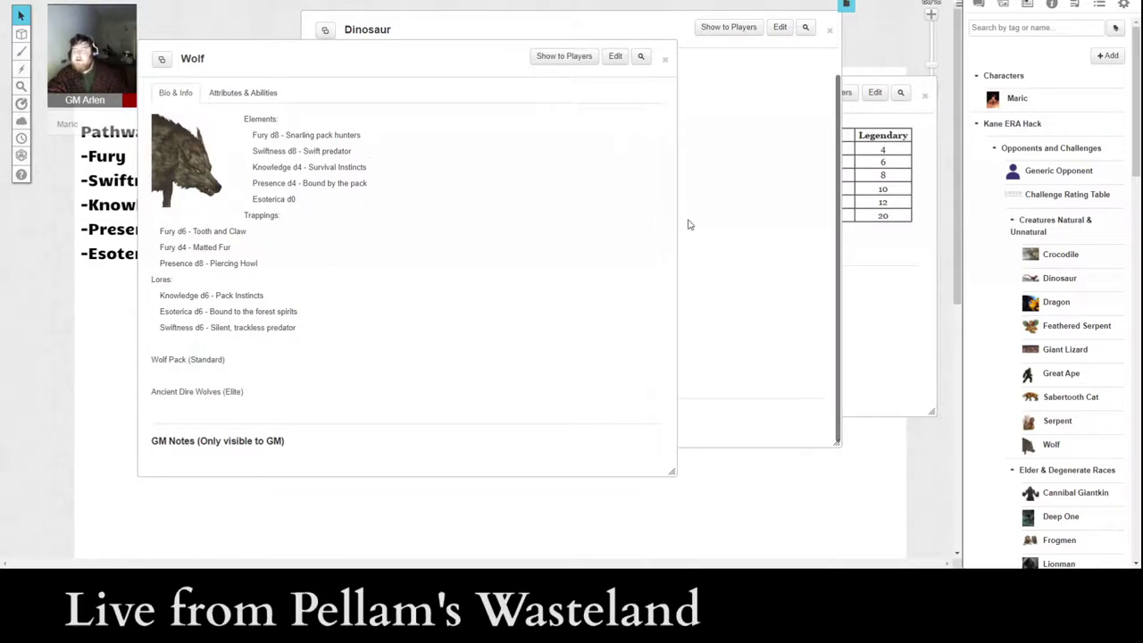
click(721, 232)
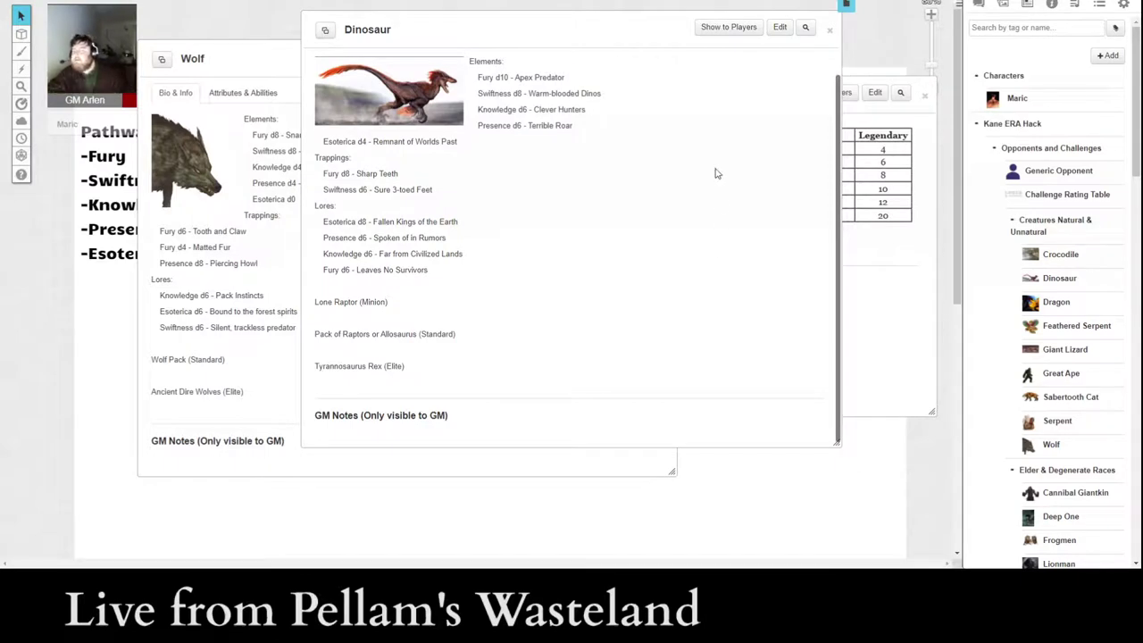
- Close the Dinosaur and Wolf sheets and move the Challenge Rating Table between the Pathway Scene Elements list and the warrior artwork
click(832, 33)
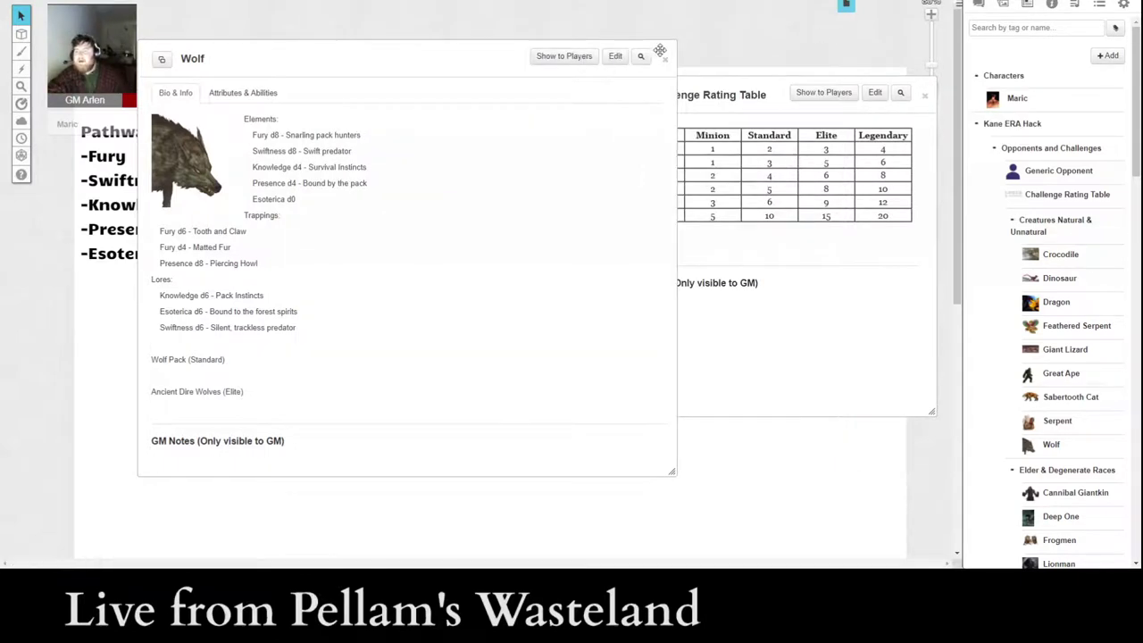
click(667, 56)
drag(701, 90, 426, 93)
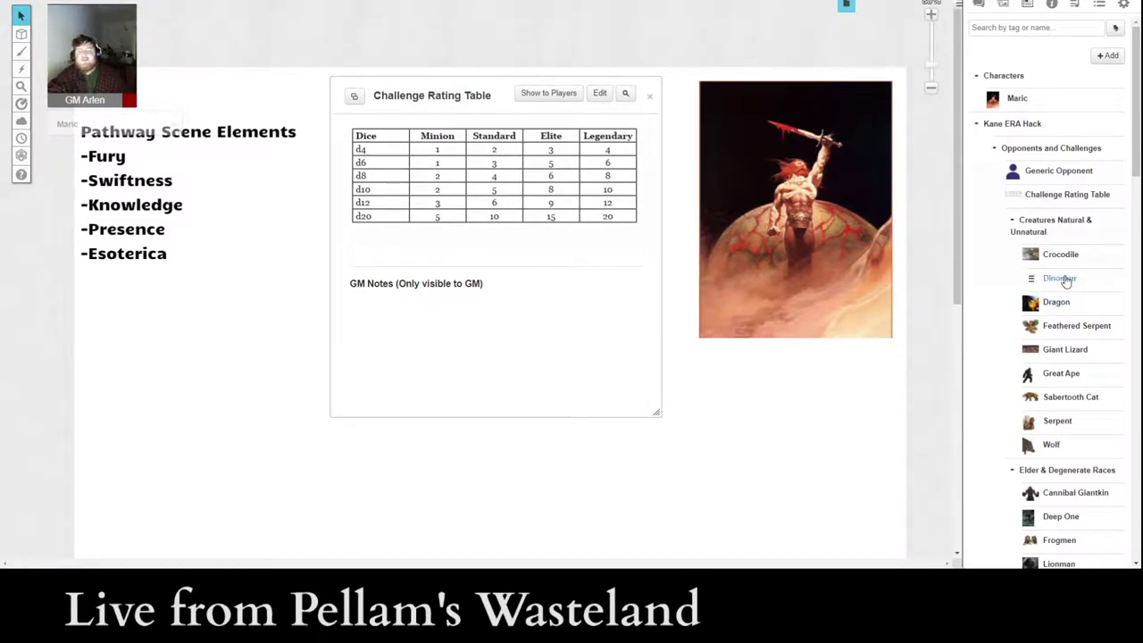
- Look through the journal's races, humans and locations, and check the Northborn Noble's entry
scroll(1064, 250, down, 5)
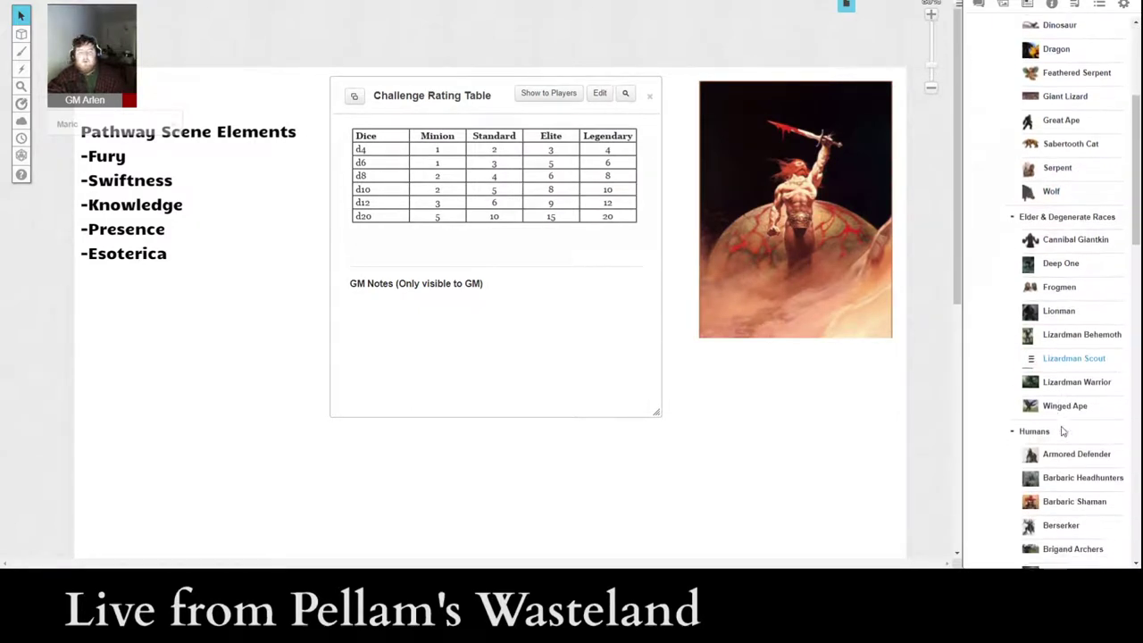
scroll(1065, 358, down, 4)
scroll(1065, 362, down, 3)
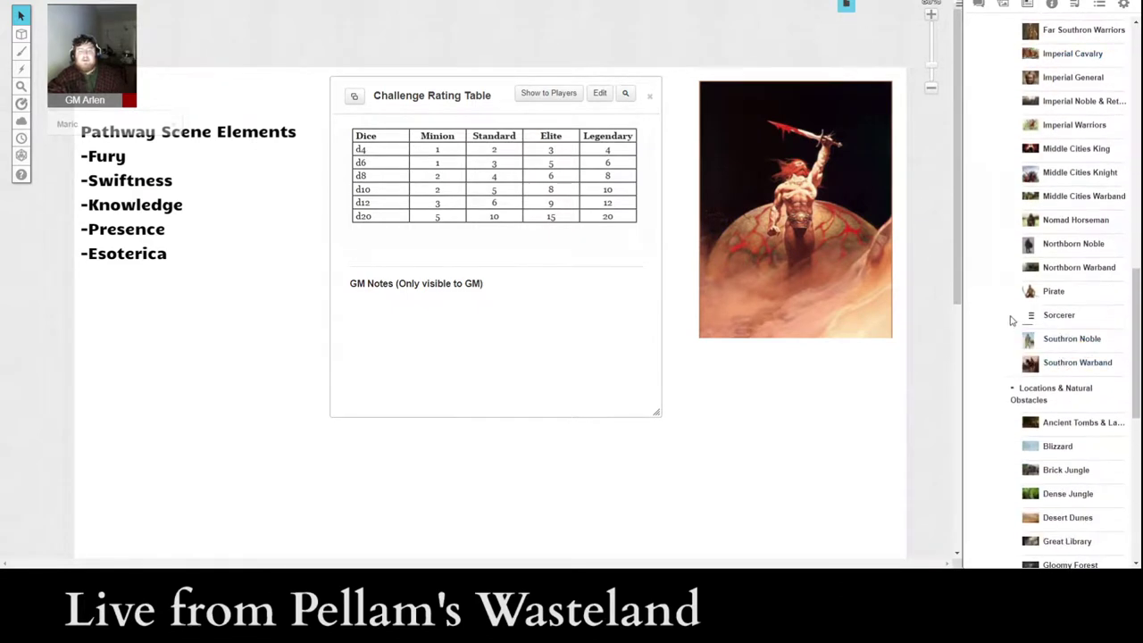
scroll(1008, 322, up, 3)
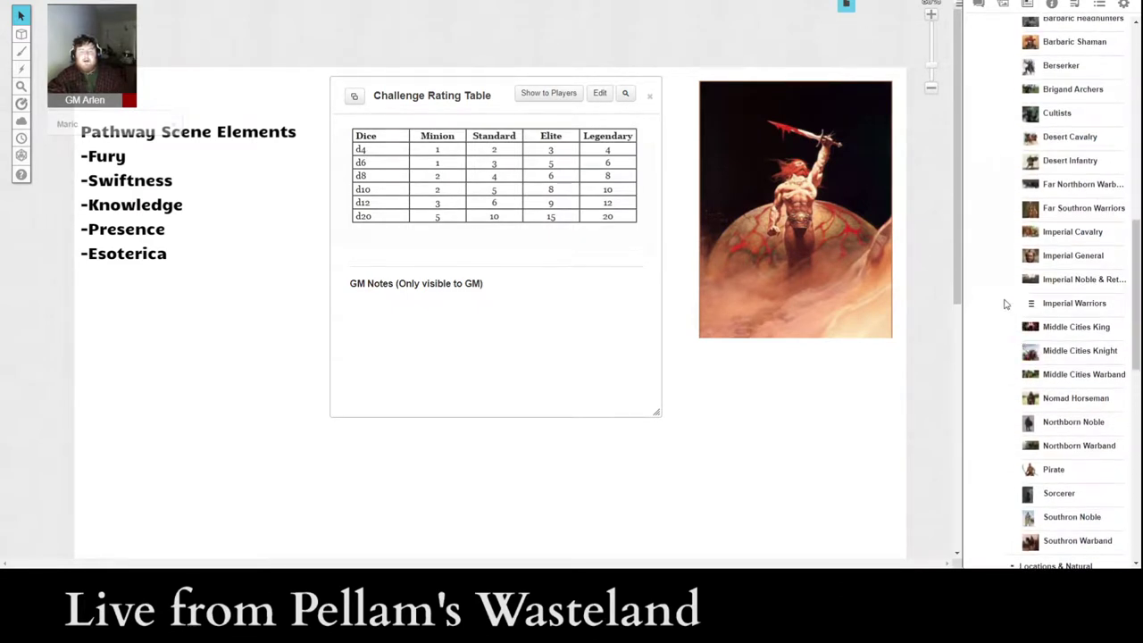
scroll(1004, 308, up, 5)
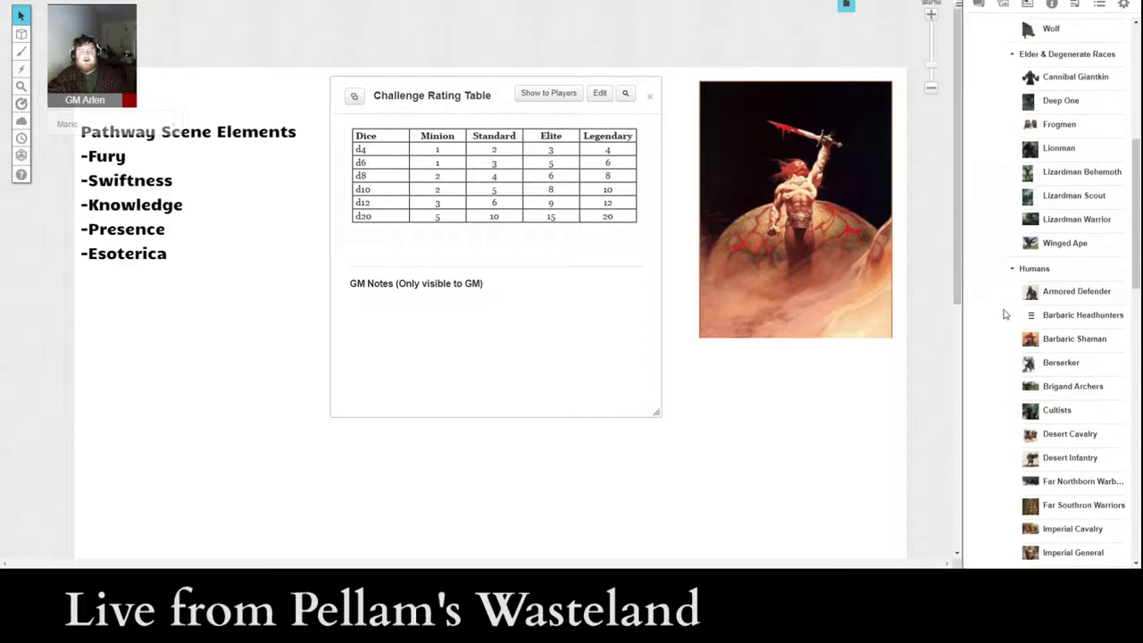
scroll(1004, 314, down, 6)
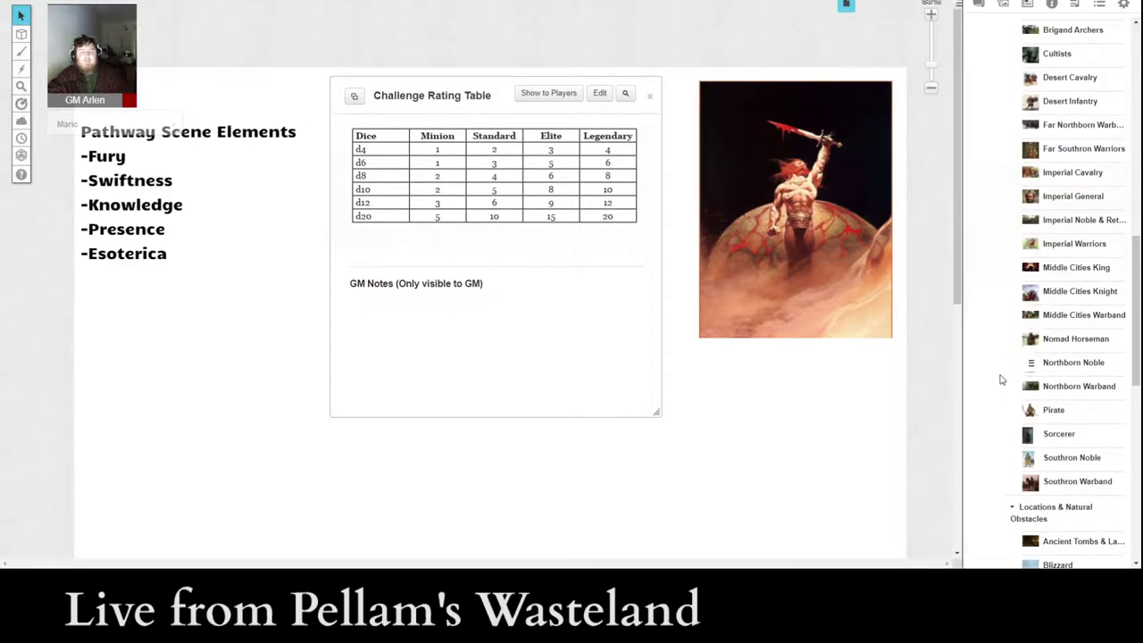
click(1072, 366)
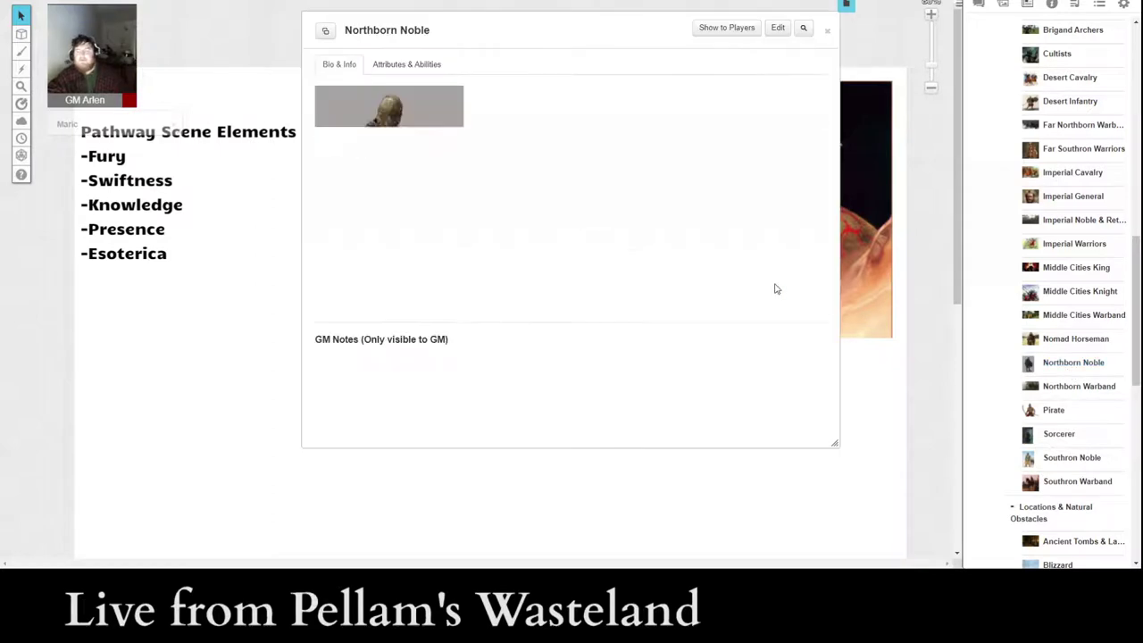
click(827, 32)
- Collapse the Challenge Rating Table, try out the Northborn Noble's enlarged picture on the page, and delete it
double_click(475, 90)
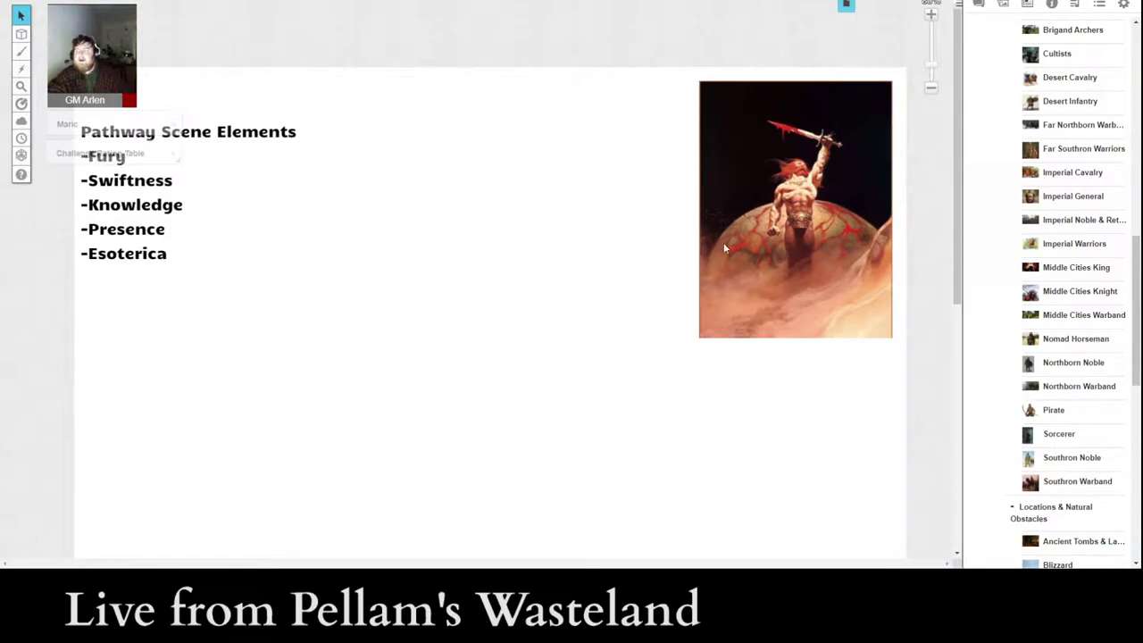
drag(1067, 363, 727, 462)
key(ctrl+c)
key(ctrl+v)
drag(526, 309, 477, 309)
click(641, 399)
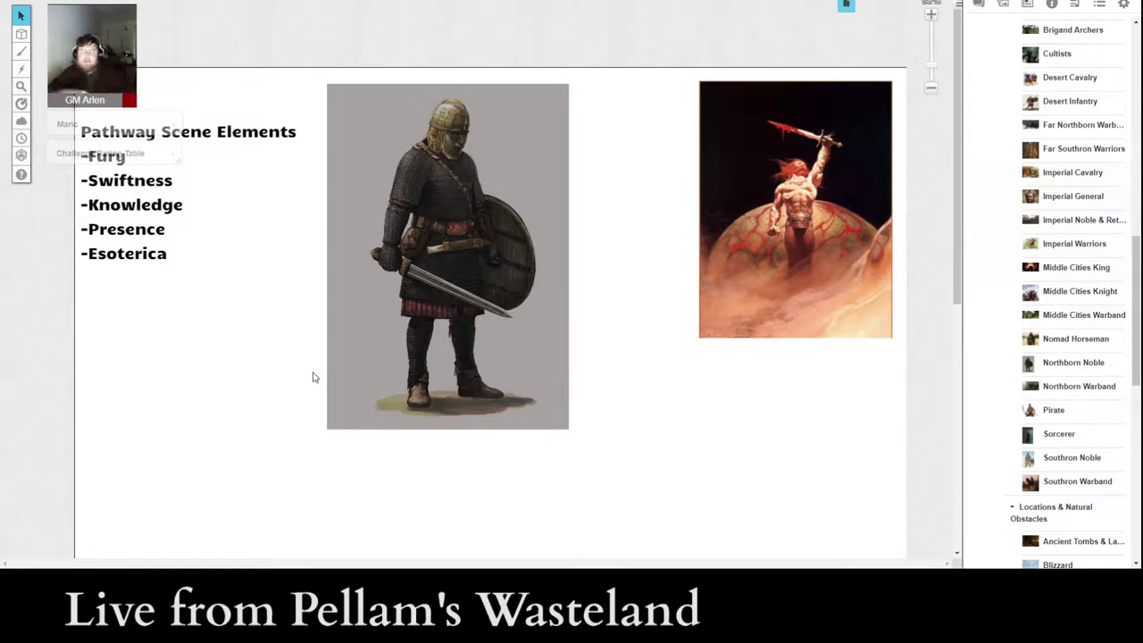
click(457, 324)
key(Delete)
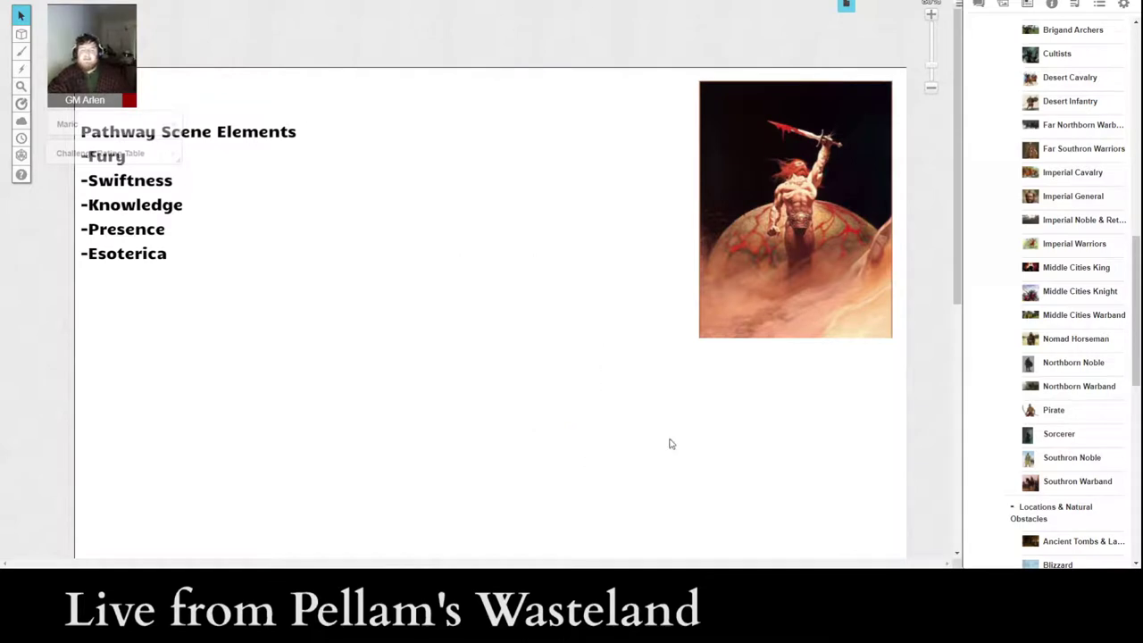
- Try out the Hieroglyphs on Columns picture on the page, check its entry, and remove the picture
scroll(1070, 393, down, 2)
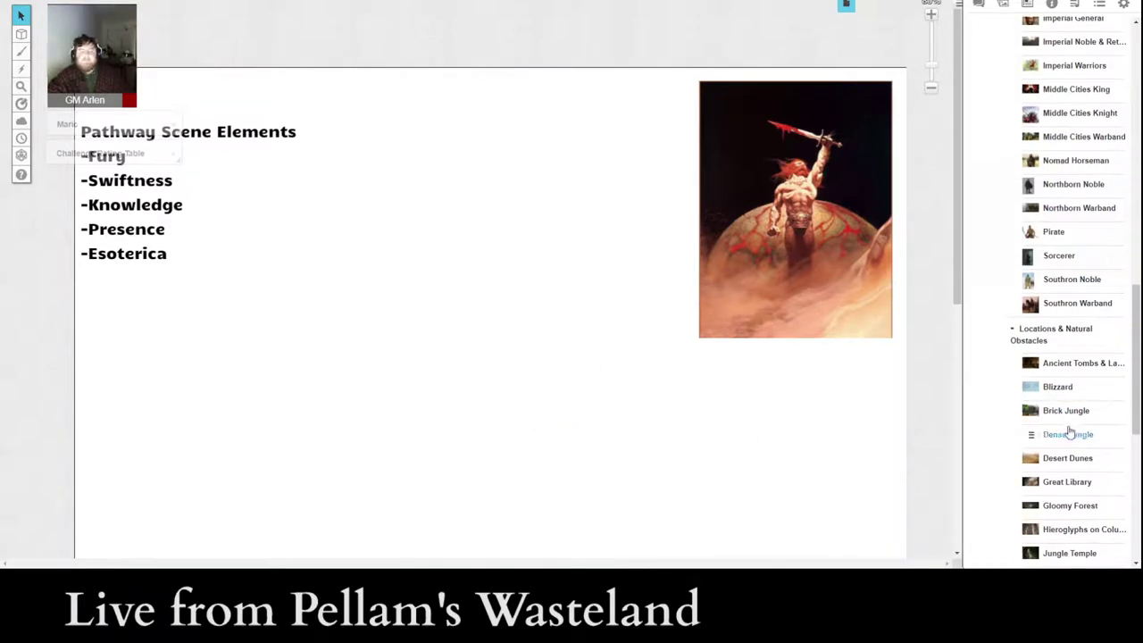
scroll(1068, 434, down, 3)
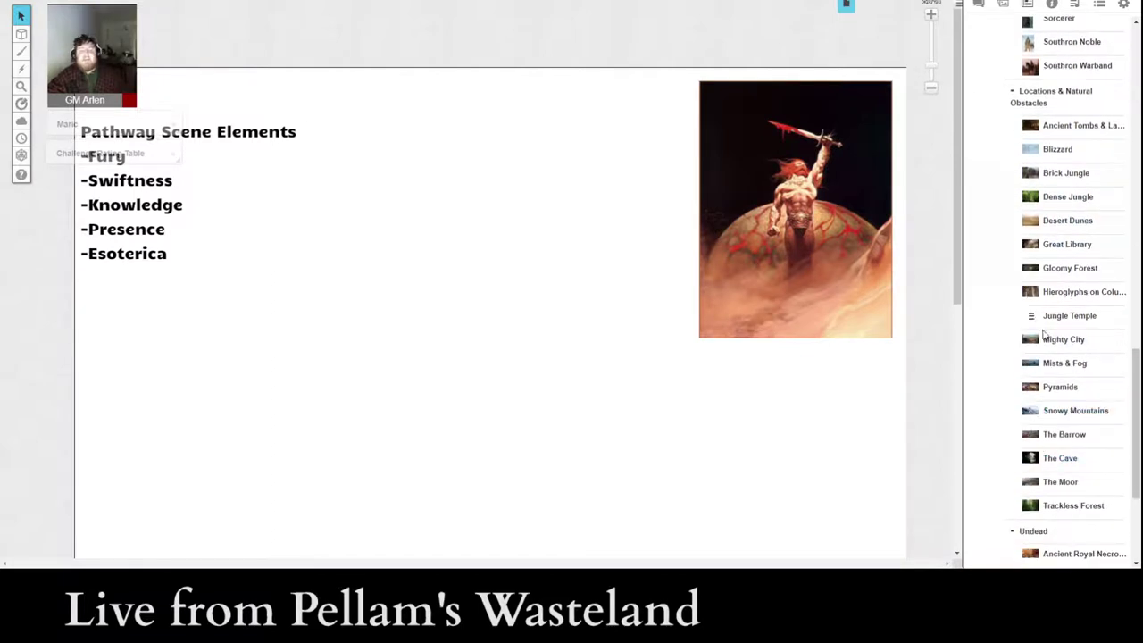
drag(1072, 291, 623, 406)
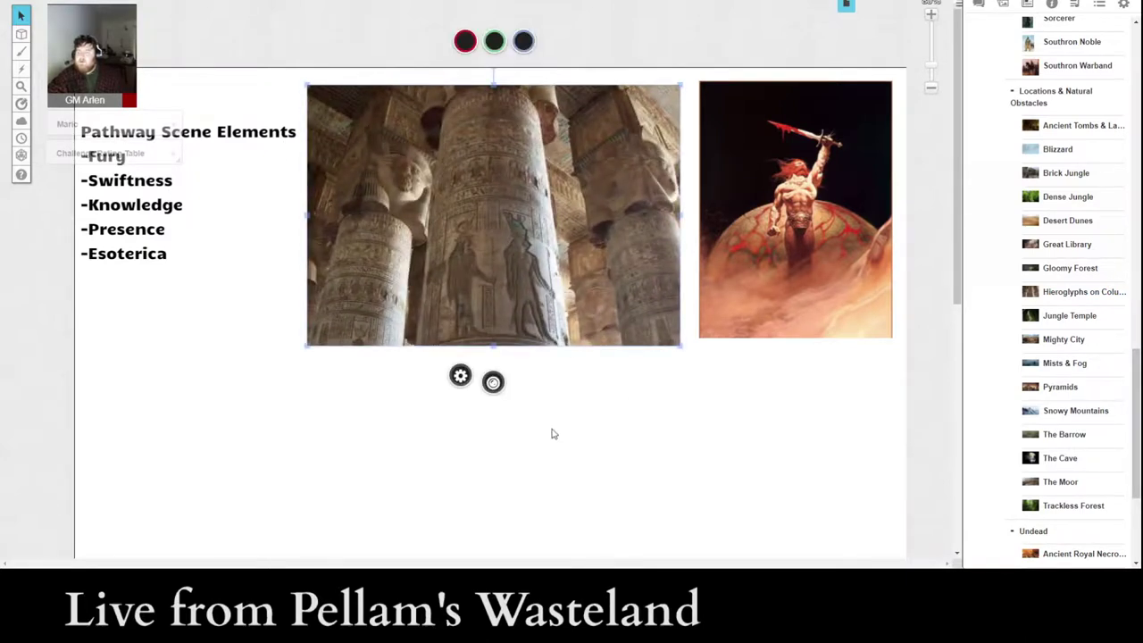
click(1082, 291)
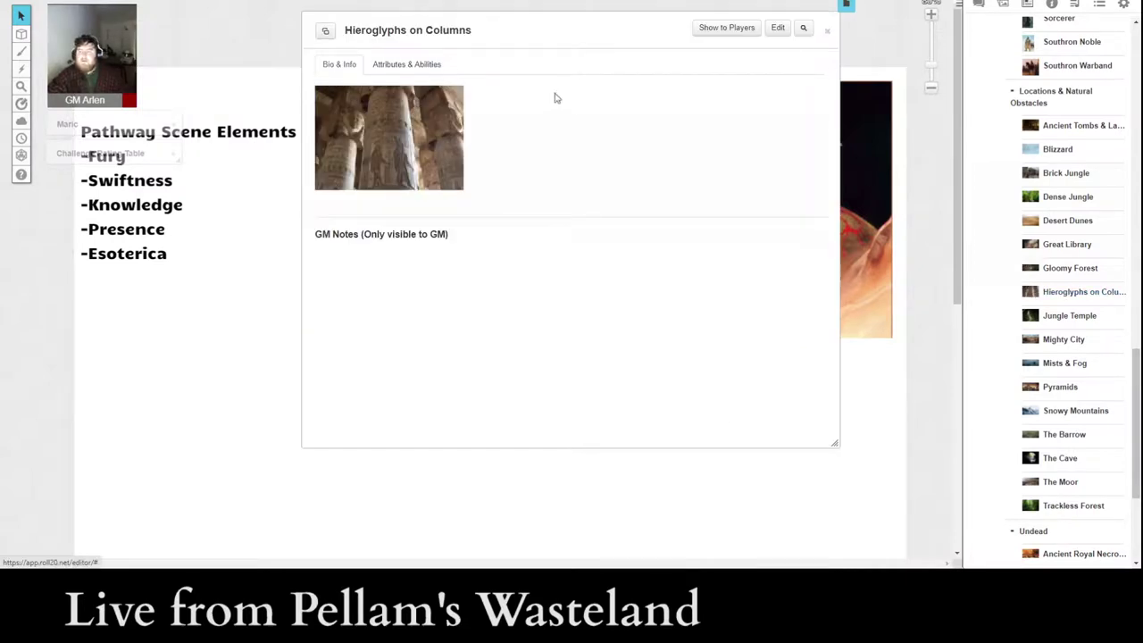
click(829, 33)
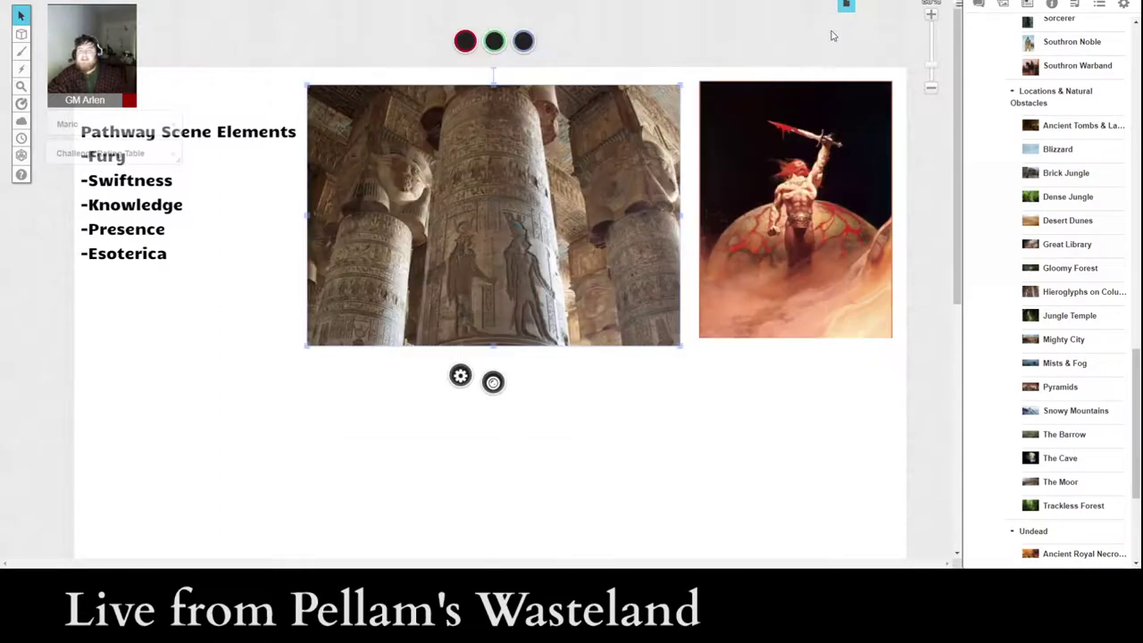
click(616, 406)
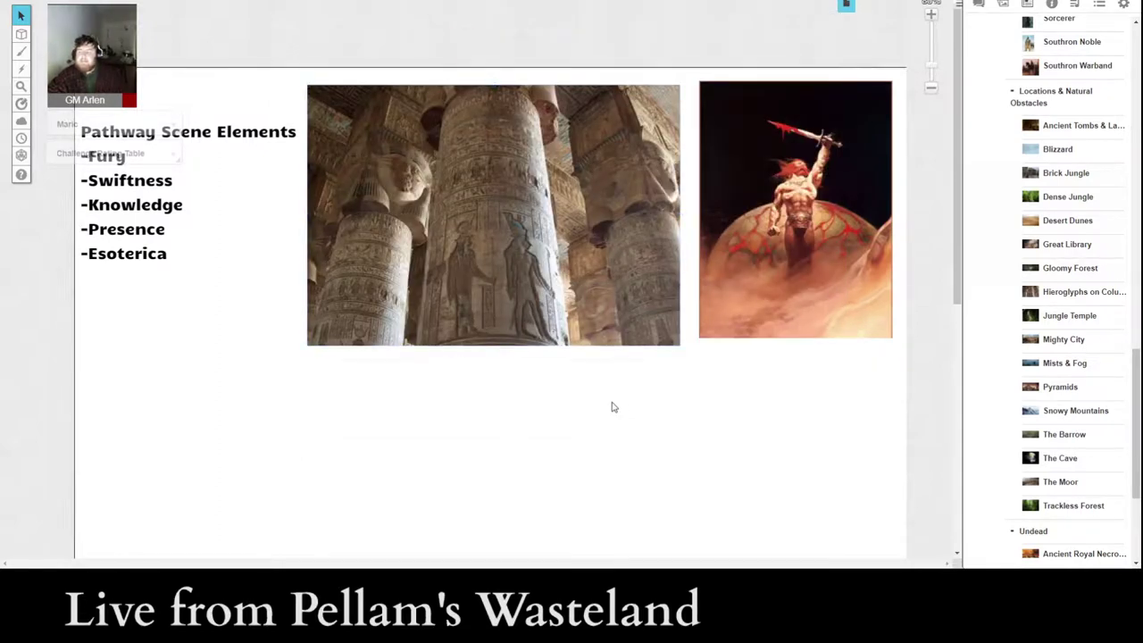
click(482, 273)
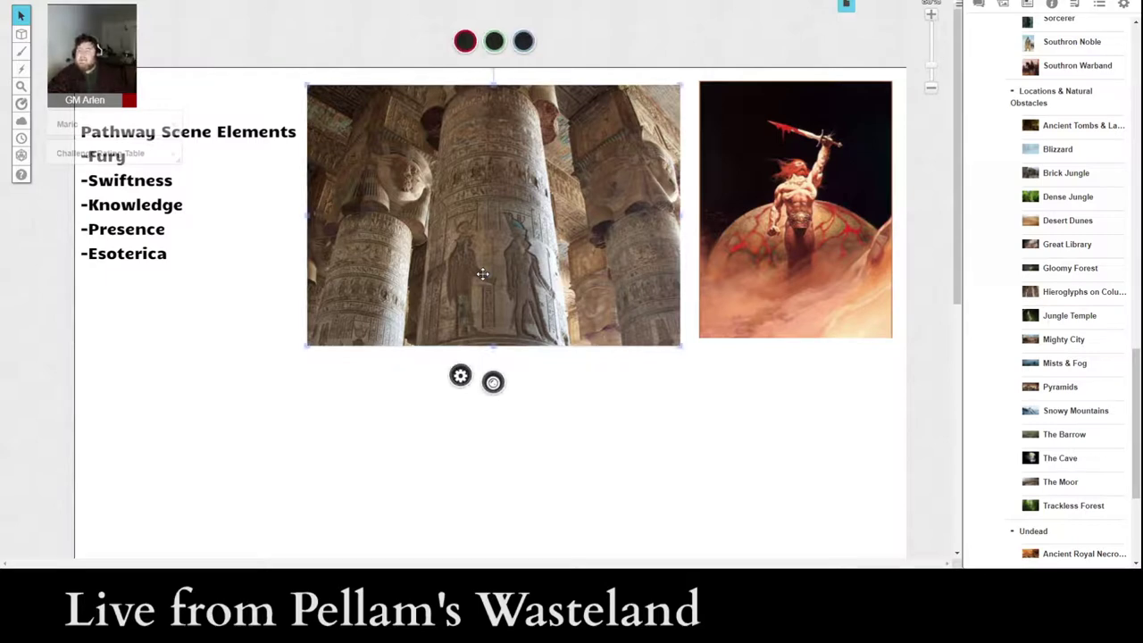
key(Delete)
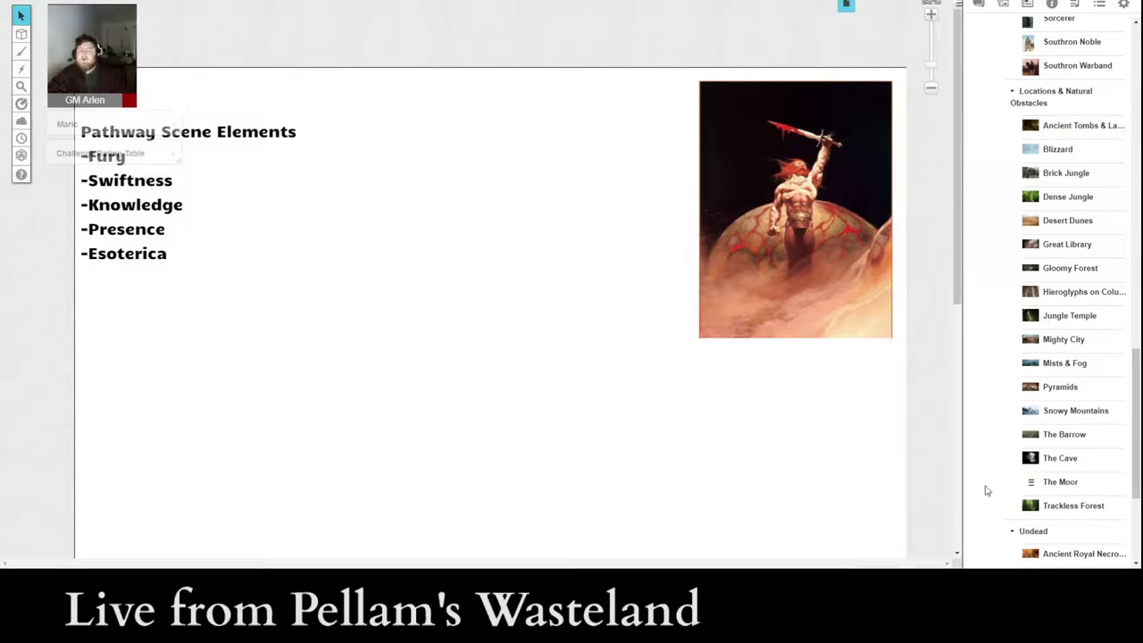
- Check The Cave's entry and place its enlarged picture between the Pathway Scene Elements list and the warrior artwork
click(1060, 459)
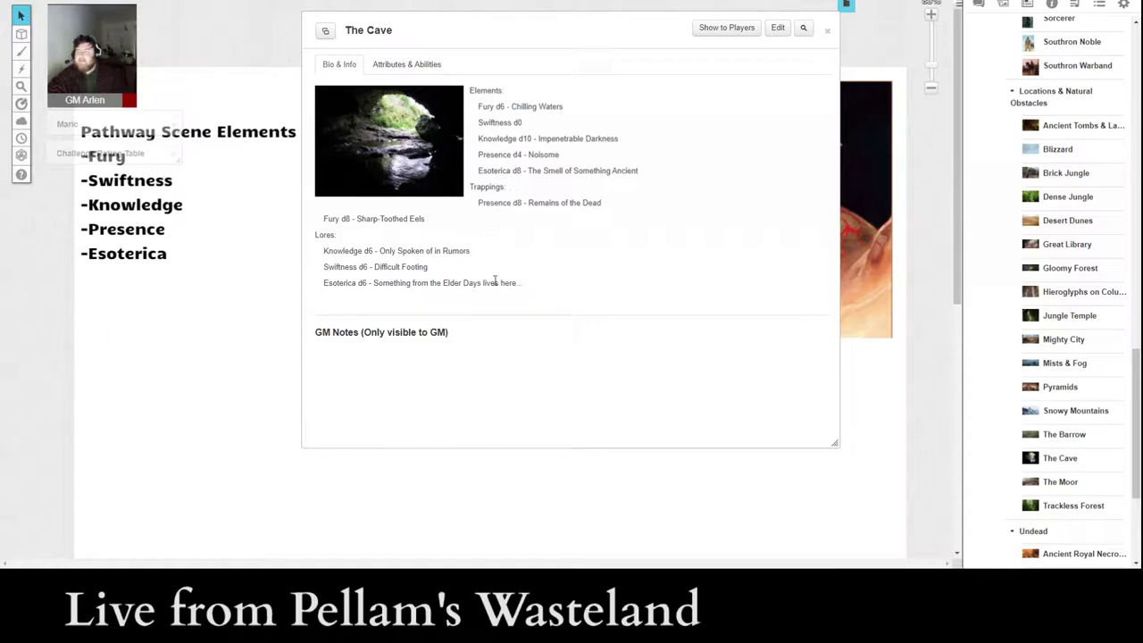
click(827, 30)
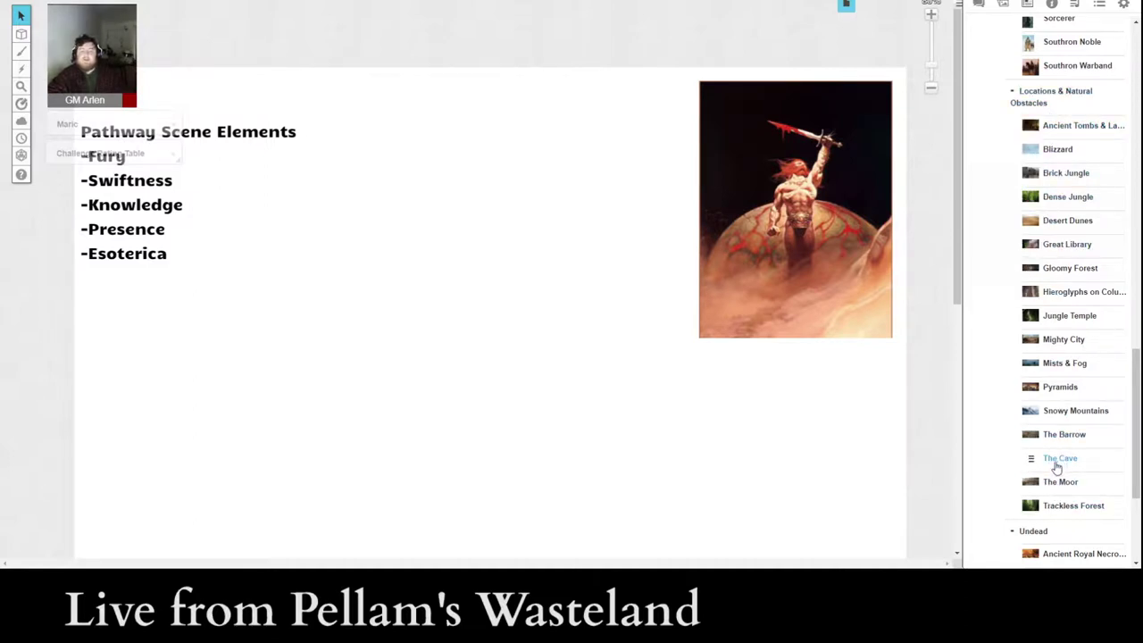
drag(1064, 462, 467, 226)
drag(401, 169, 700, 387)
drag(574, 318, 553, 291)
click(658, 421)
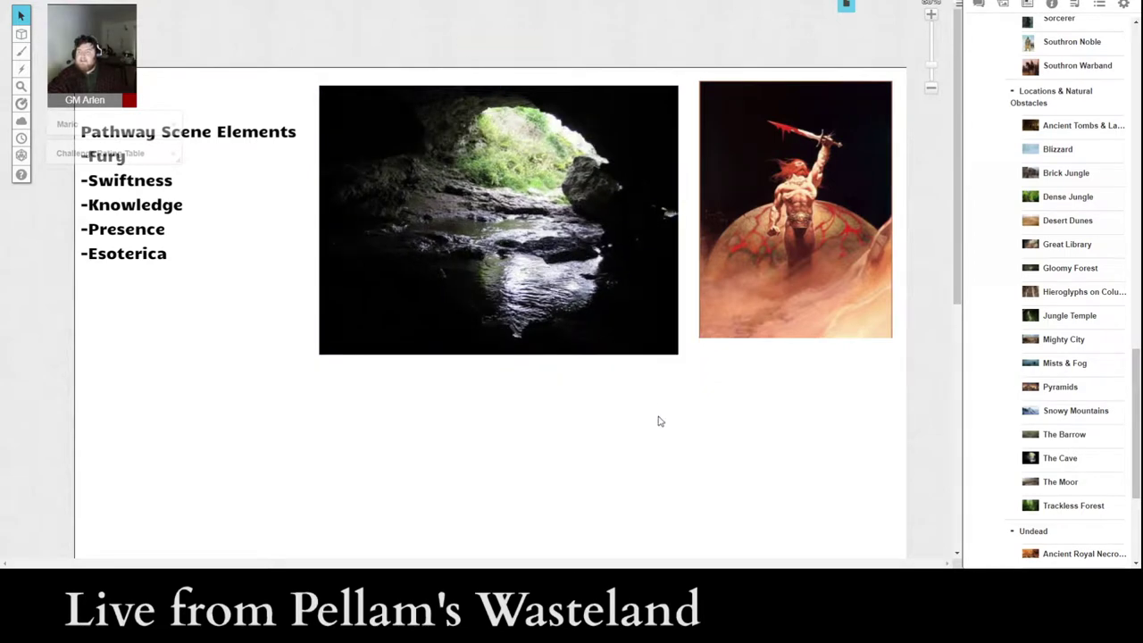
- Open The Cave's entry and set the restored Challenge Rating Table beside its elements, trappings and lores for comparison
click(1057, 459)
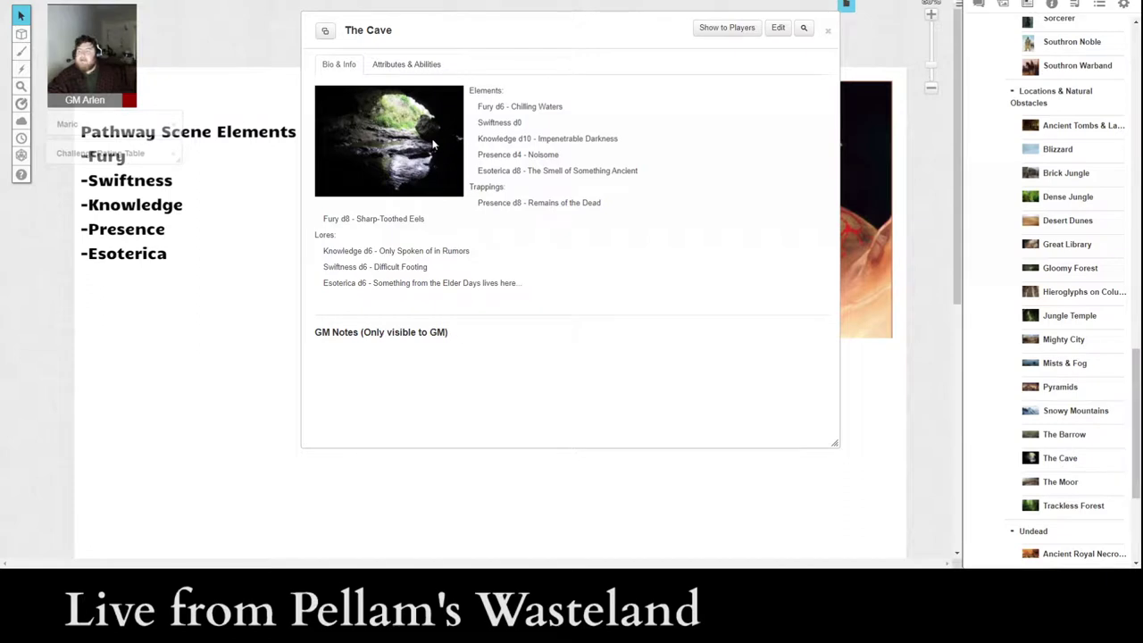
click(116, 154)
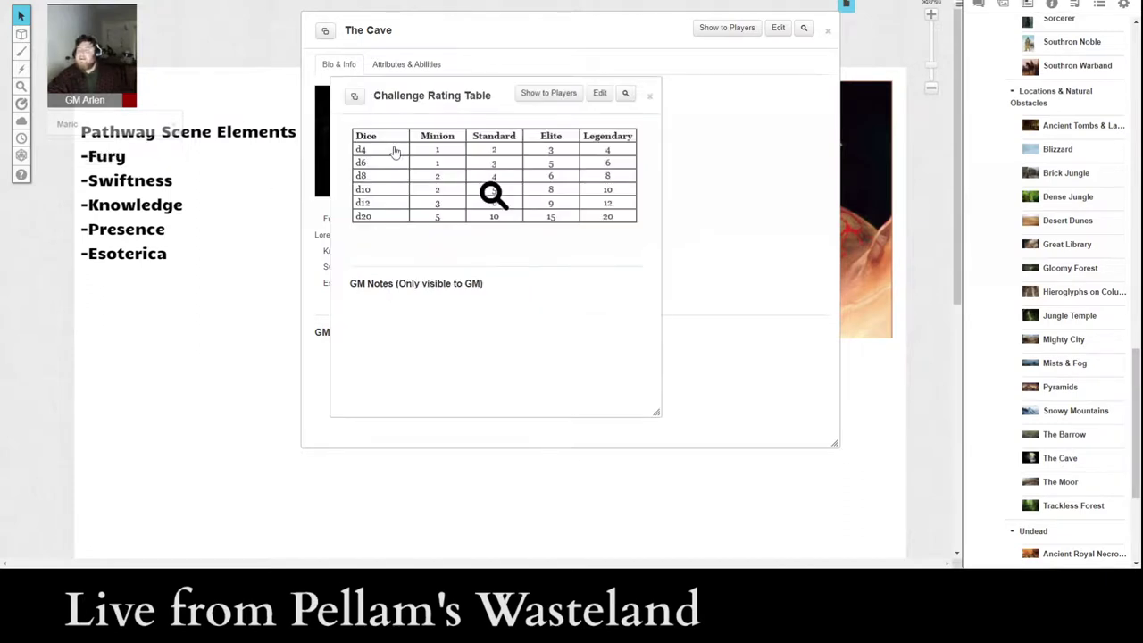
drag(420, 91, 748, 93)
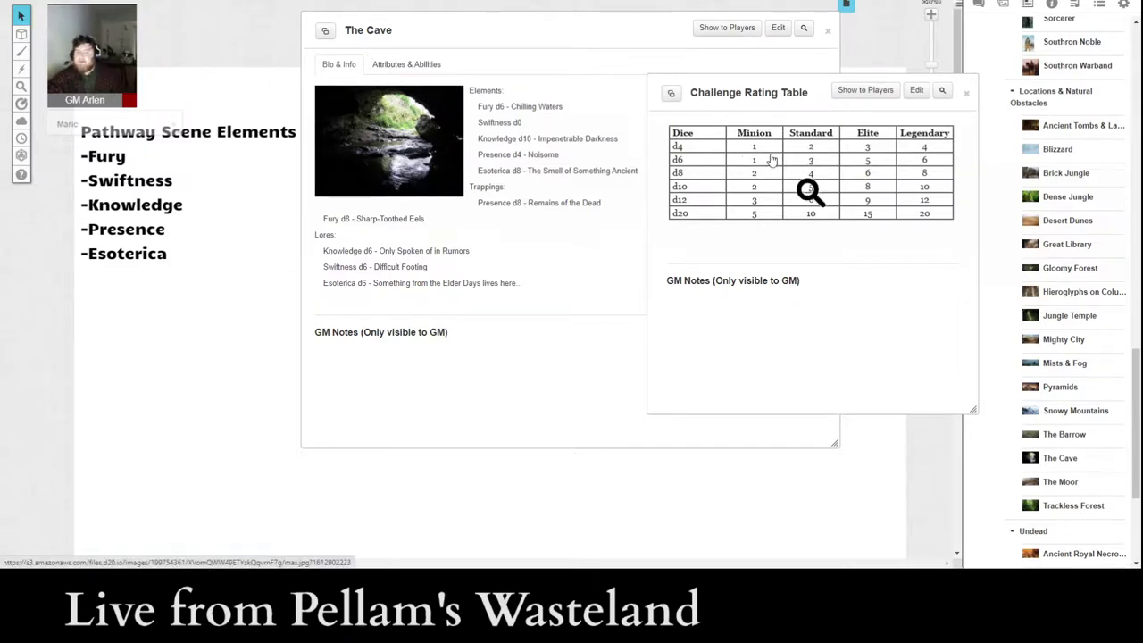
- Open the Cycle: Unnamed handout for editing and enter Knowledge, Swiftness on the second Pathway Scene line, correcting the misspelled word
scroll(1063, 178, down, 3)
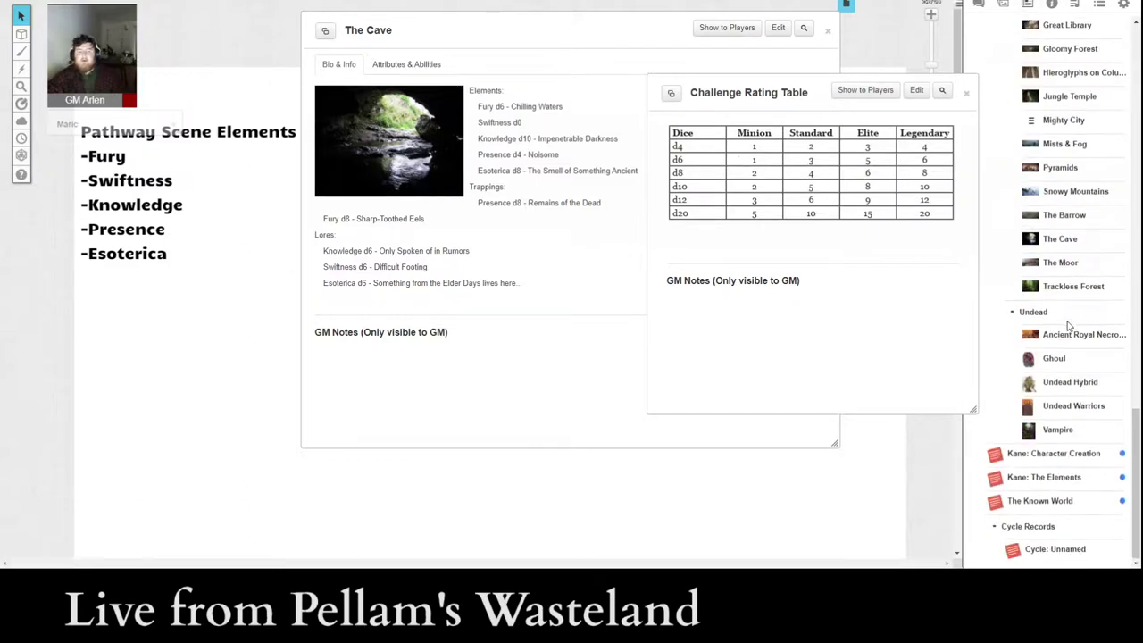
click(1058, 550)
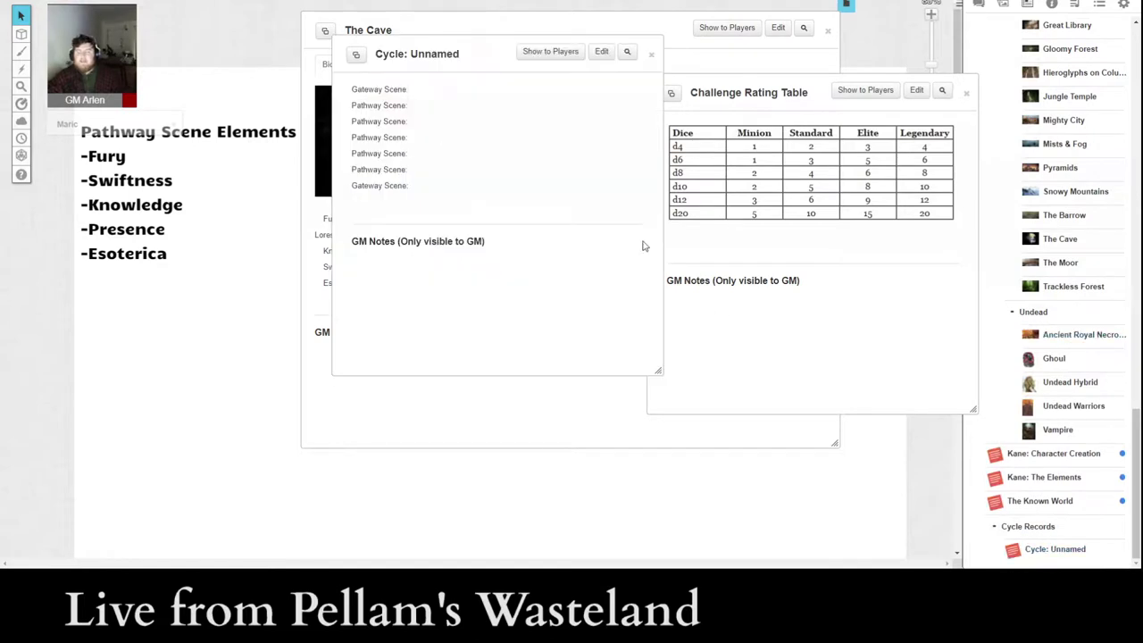
click(601, 54)
scroll(543, 171, down, 5)
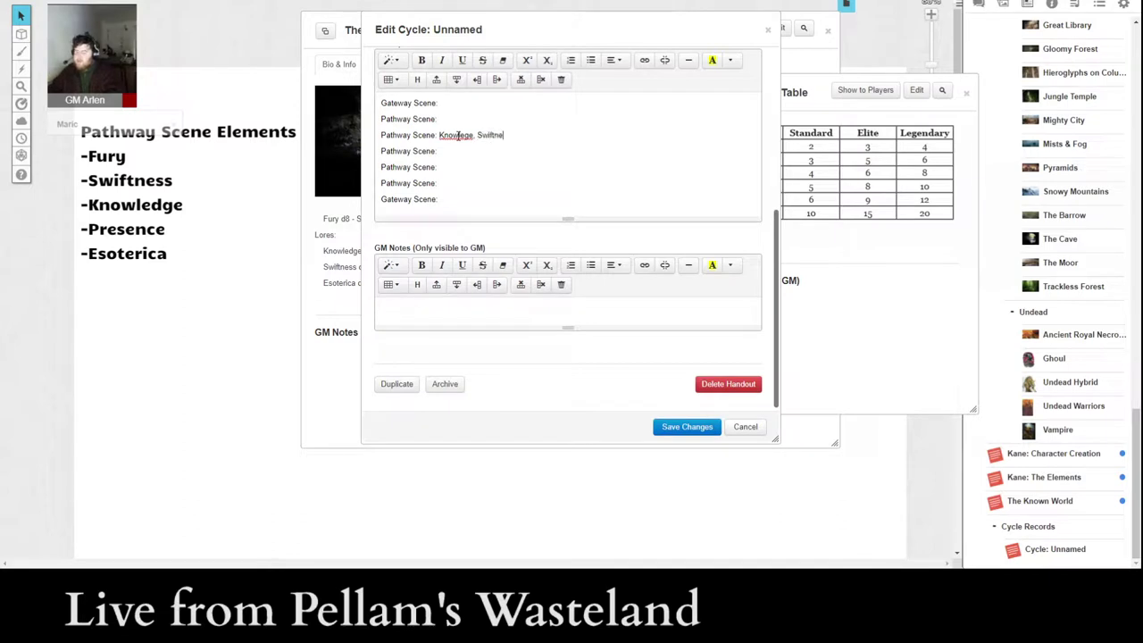
right_click(461, 136)
click(485, 150)
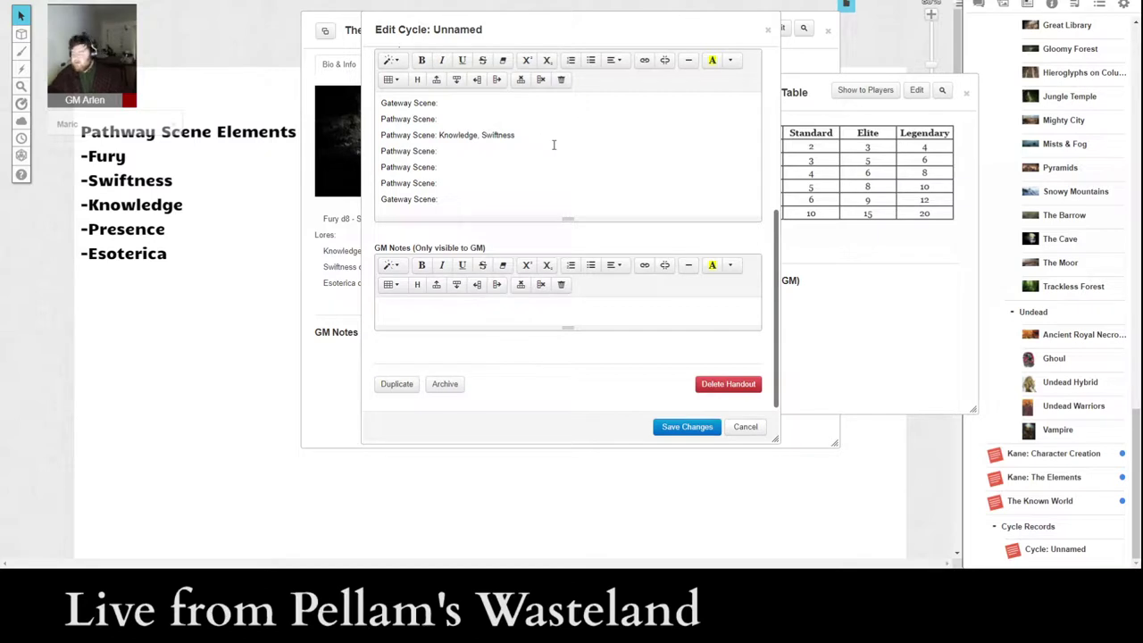
- Append 5/3/3 and the player character's name with 2 vs GM 1 to the Knowledge, Swiftness line
text(, )
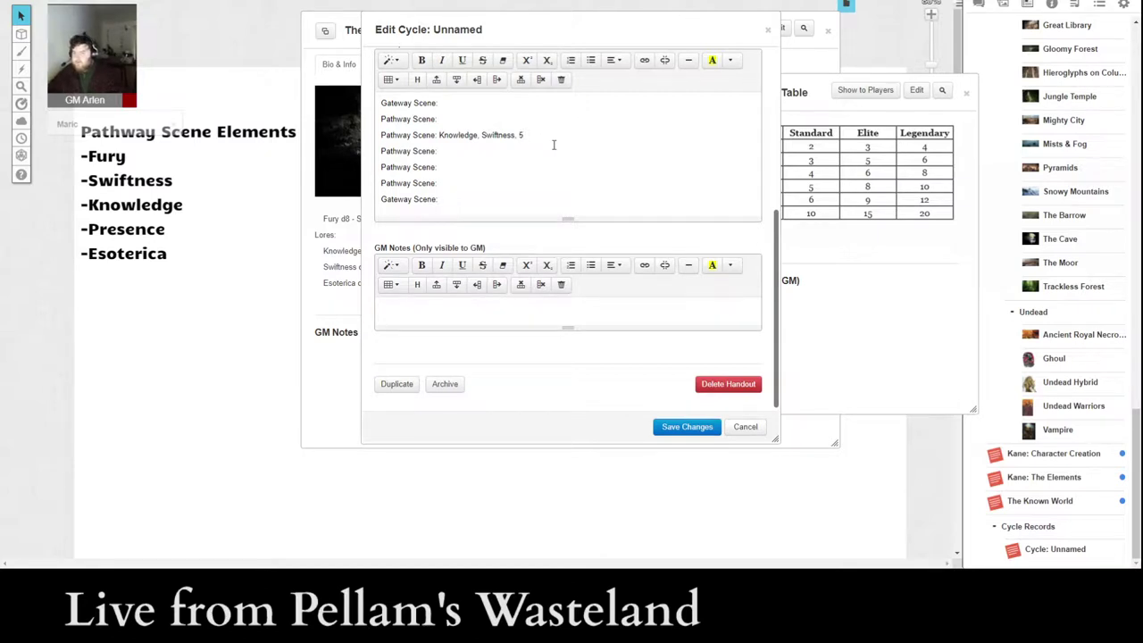
text(5/3/3)
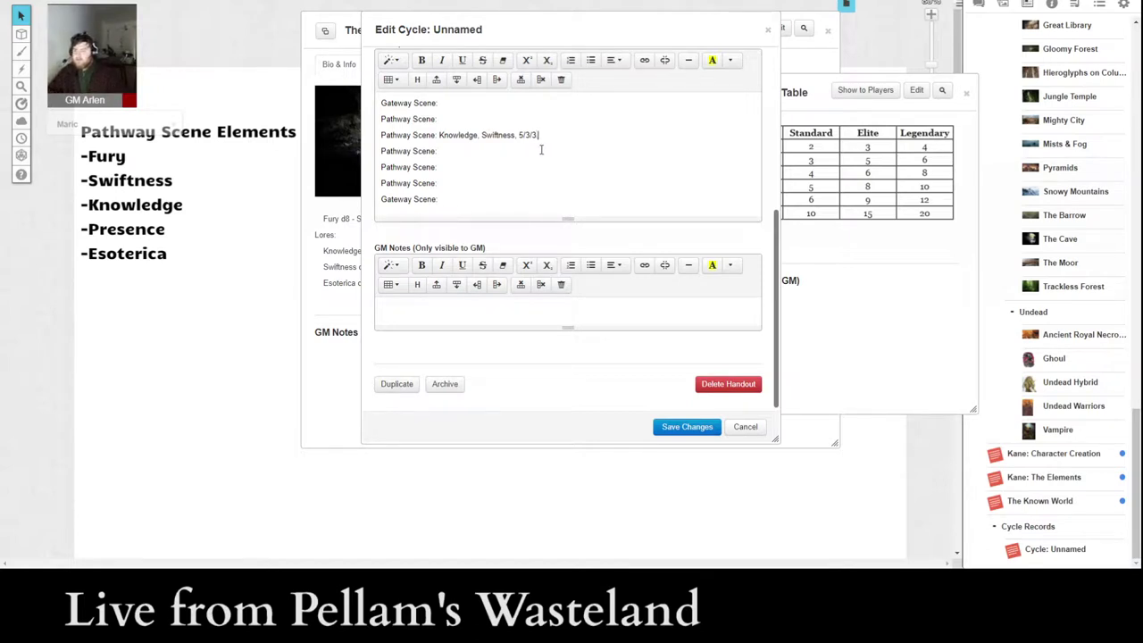
text(, Maric)
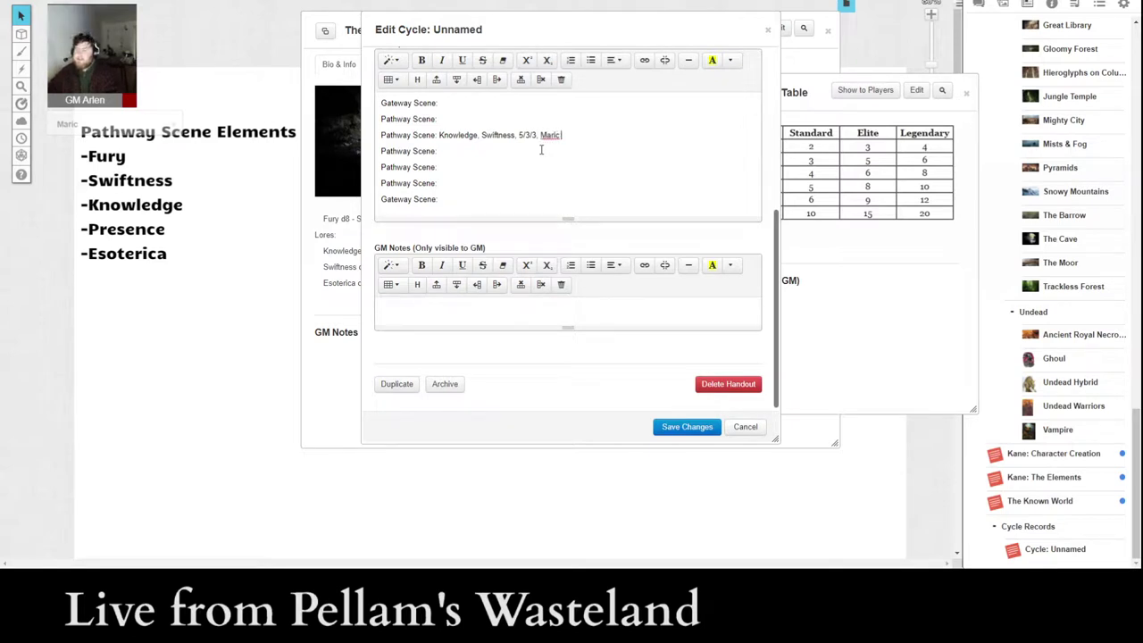
text( 2 )
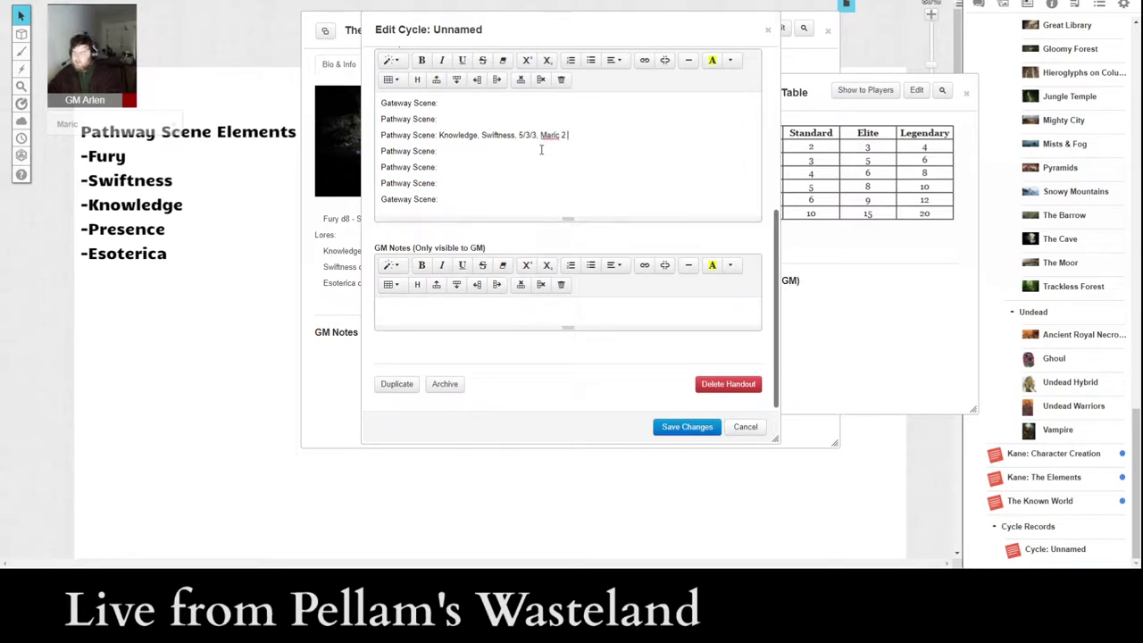
text(vs GM 1)
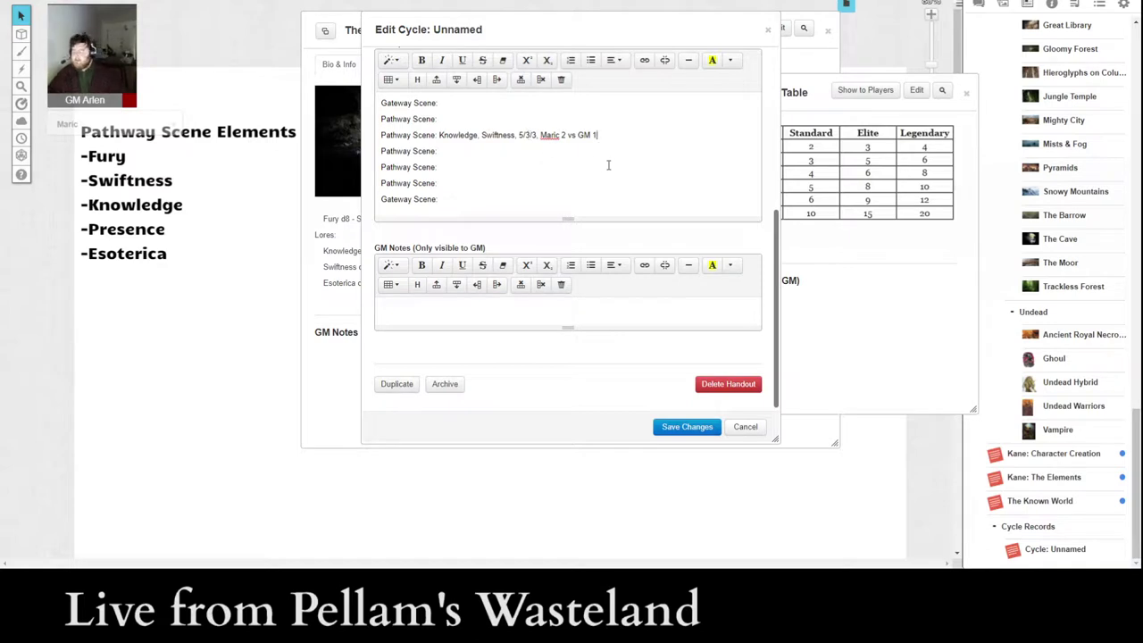
- Add Statement 1, Statement 2 and Statement 3 on separate lines below the filled-in Pathway Scene
key(Return)
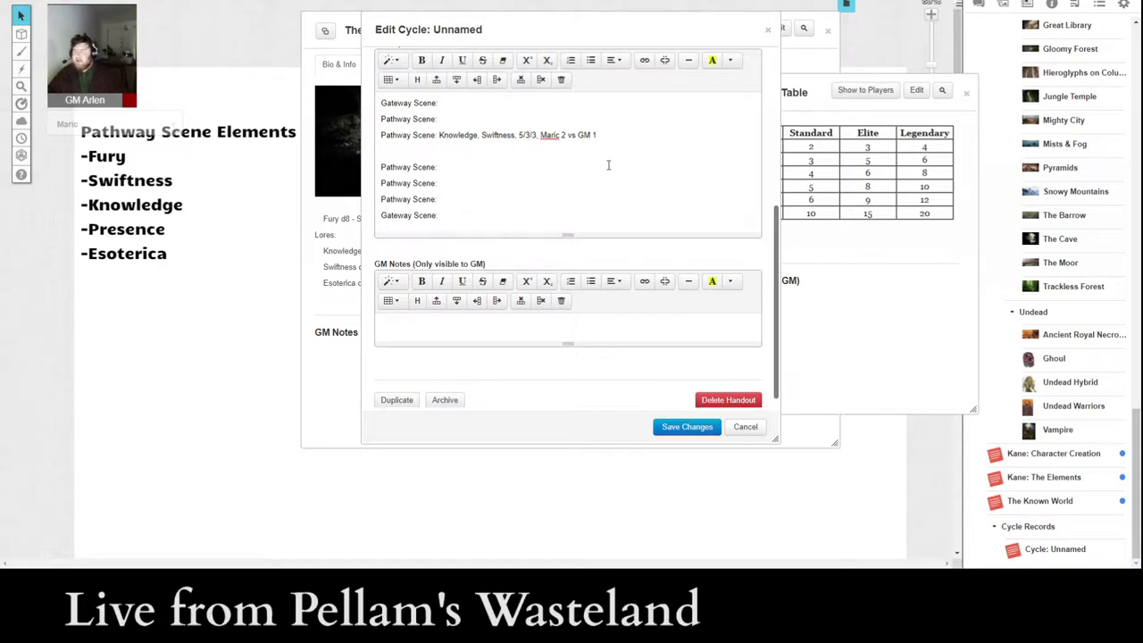
text(Statement)
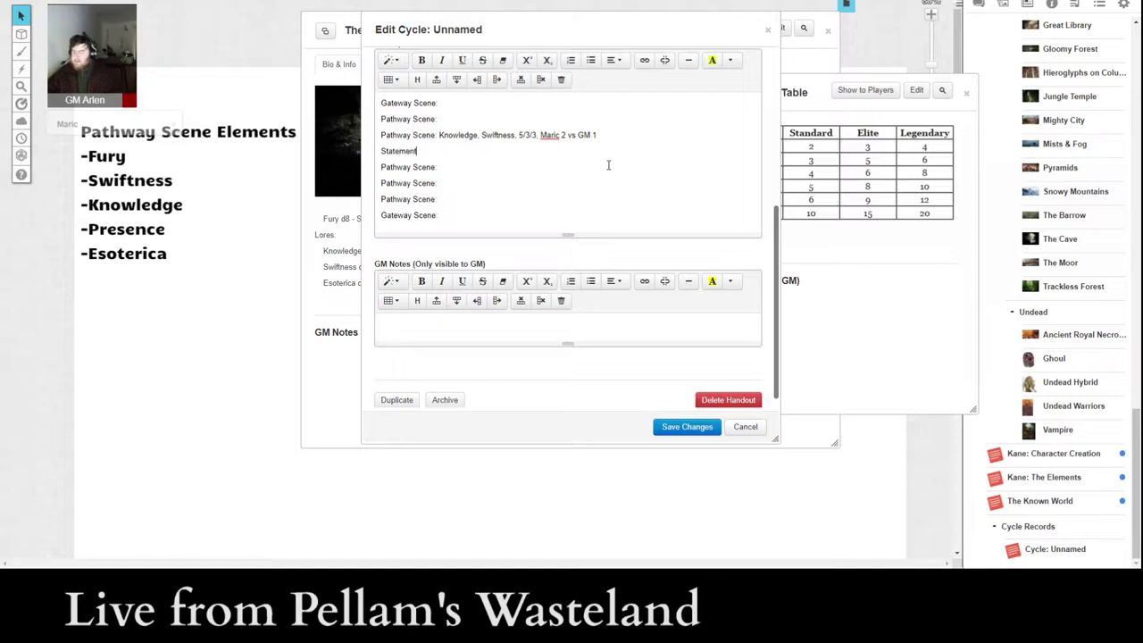
text( 1)
key(Return)
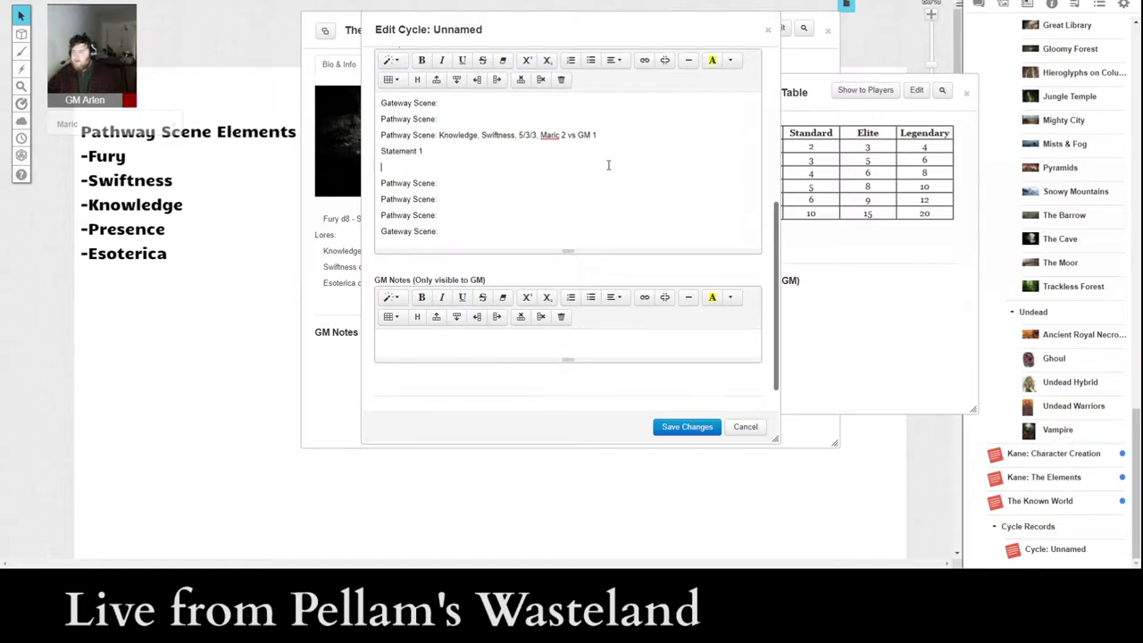
text(Statement)
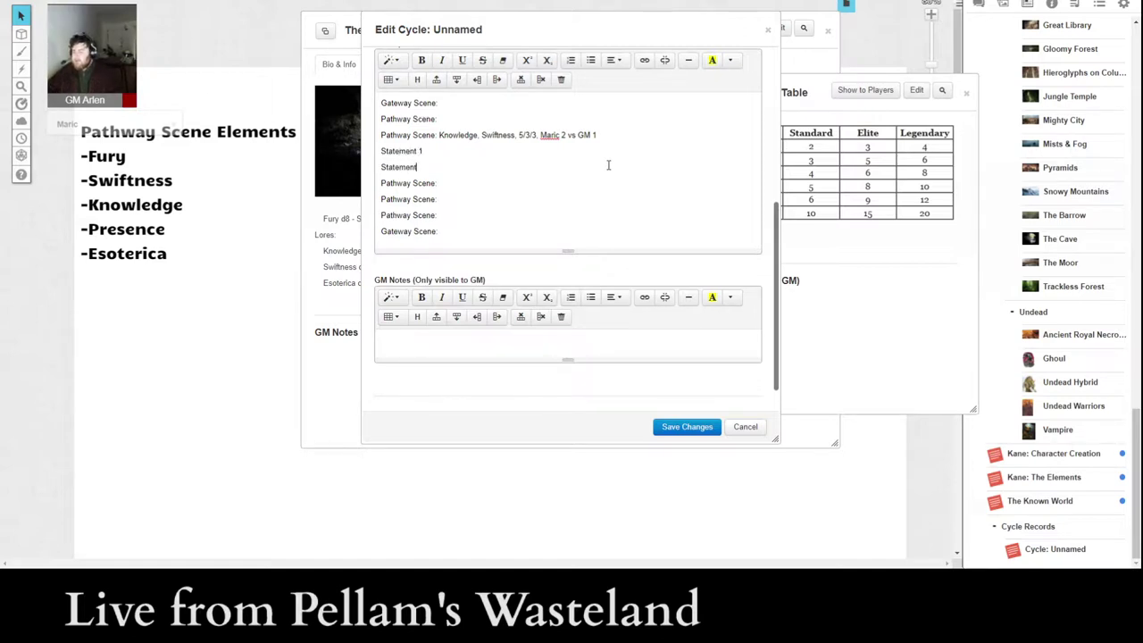
text( 2)
key(Return)
text(Statement)
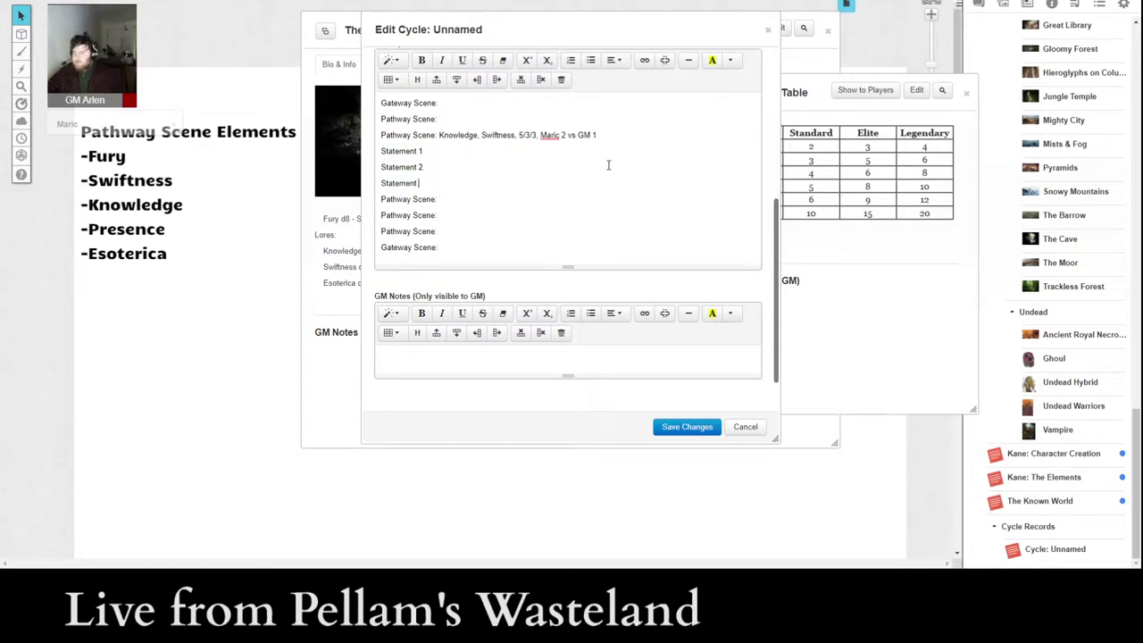
text( 3)
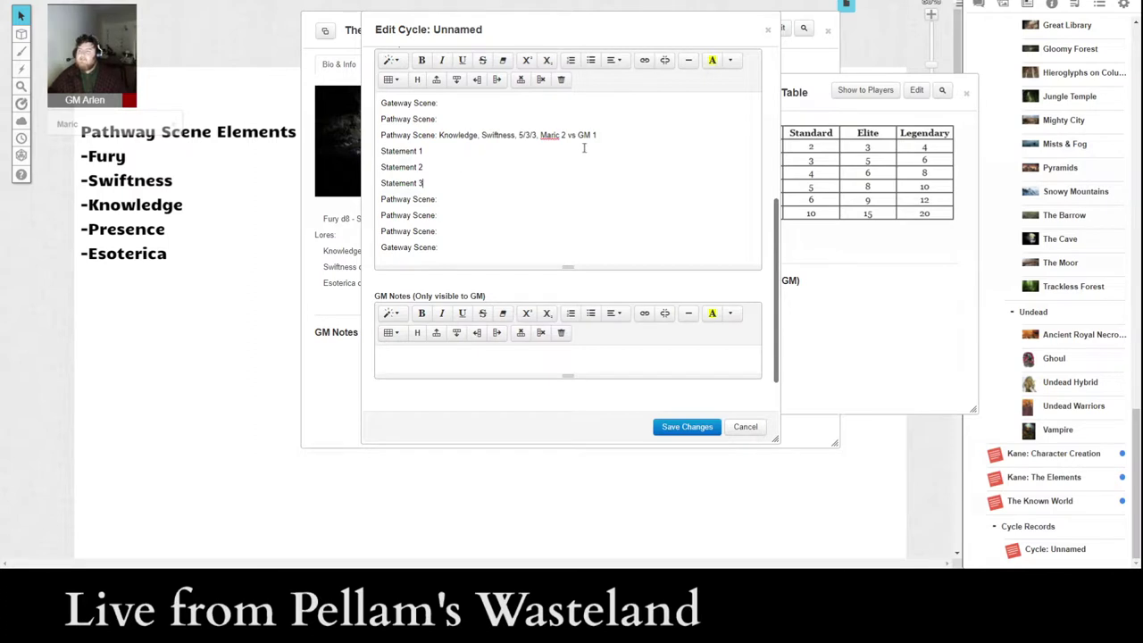
- Remove the example text and the three statement lines from the Pathway Scene, and save the handout
drag(607, 135, 435, 136)
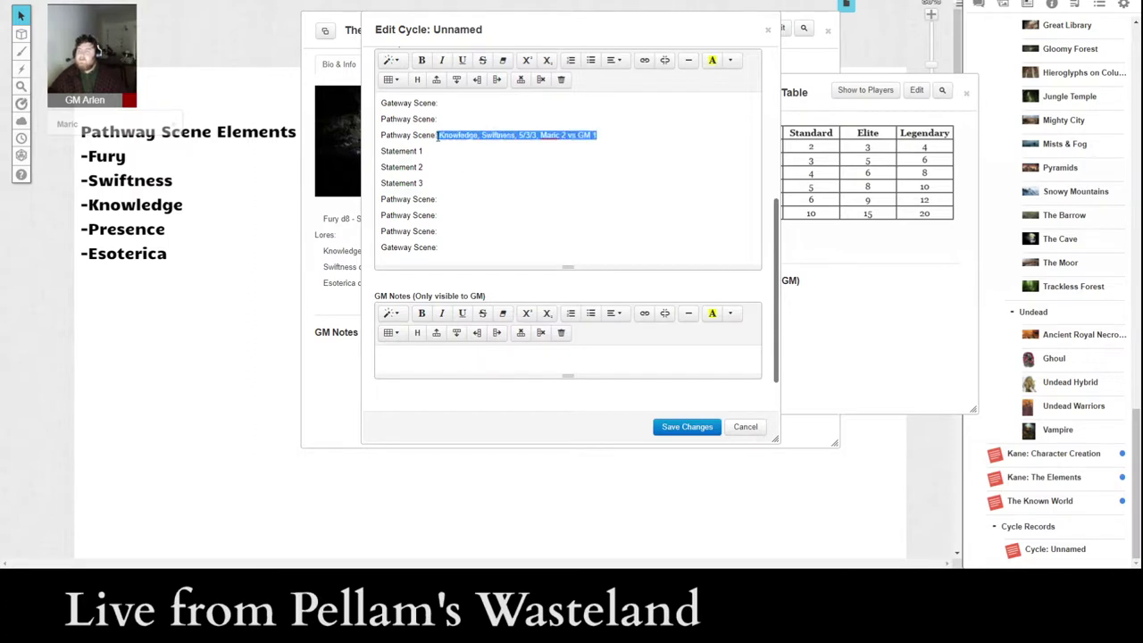
key(BackSpace)
drag(433, 184, 379, 152)
key(BackSpace)
key(BackSpace)
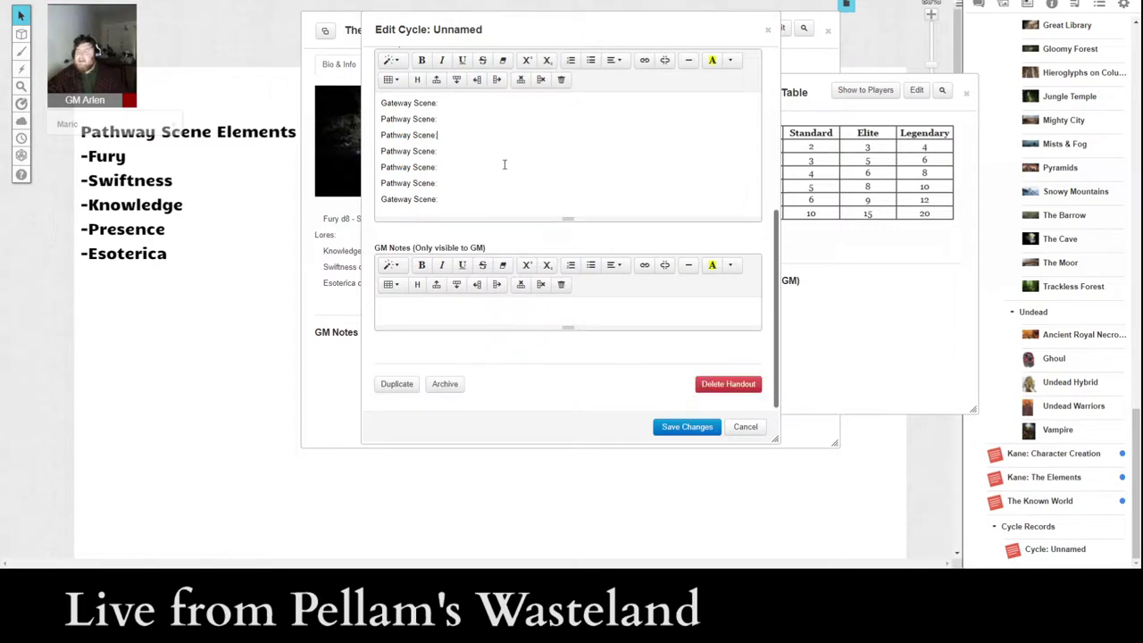
click(676, 427)
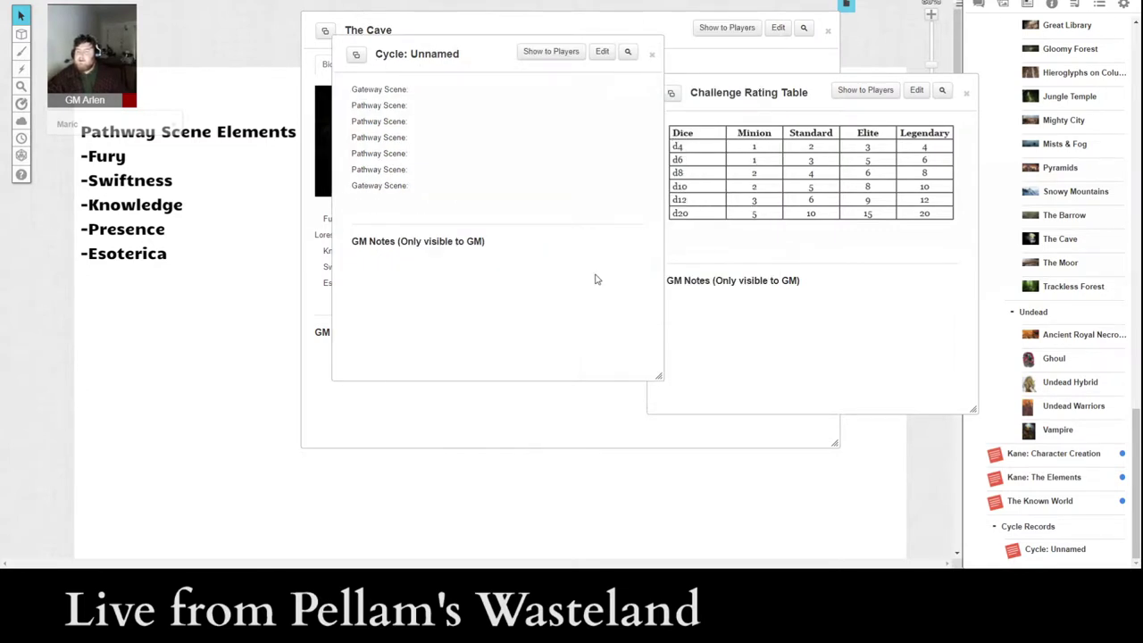
- Close the cycle handout, the Challenge Rating Table and The Cave's entry, and delete the cave picture from the page
click(652, 53)
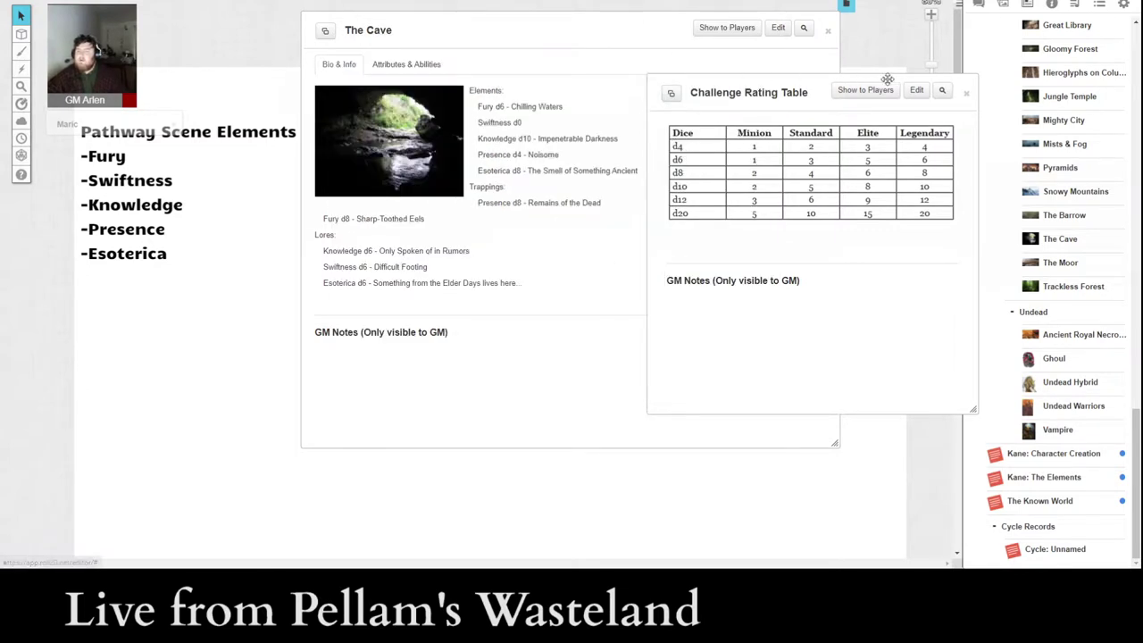
click(967, 93)
click(828, 30)
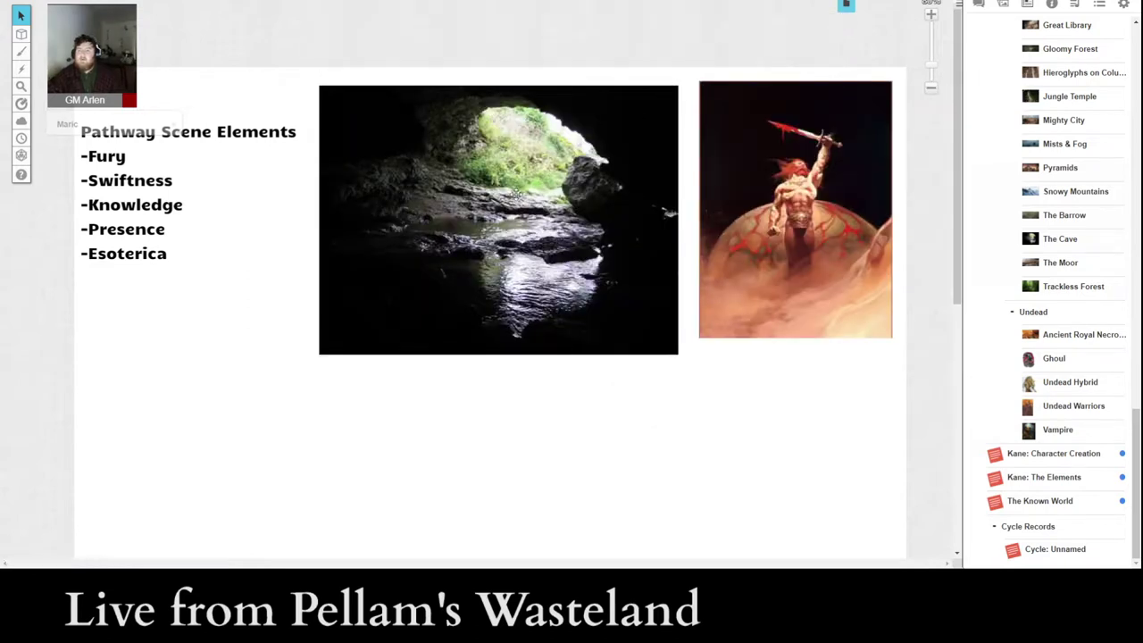
click(516, 195)
key(Delete)
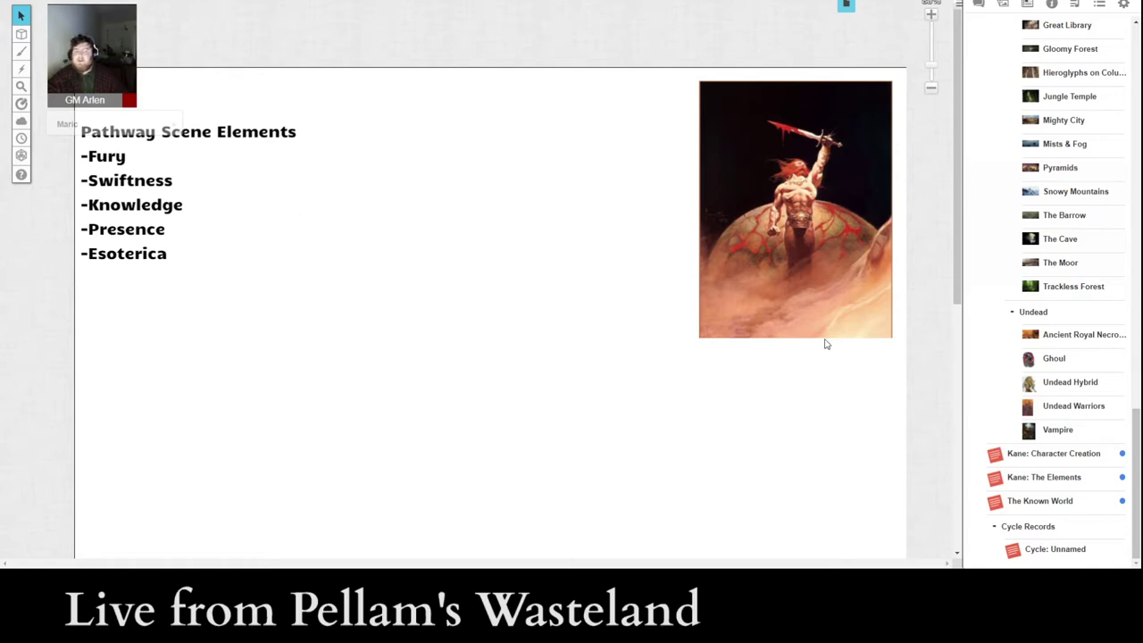
- Reopen the Challenge Rating Table, move it between the Pathway Scene Elements list and the warrior artwork, and collapse it
scroll(1009, 303, up, 3)
scroll(1009, 303, down, 3)
scroll(1011, 301, up, 10)
scroll(1011, 301, up, 3)
click(1045, 97)
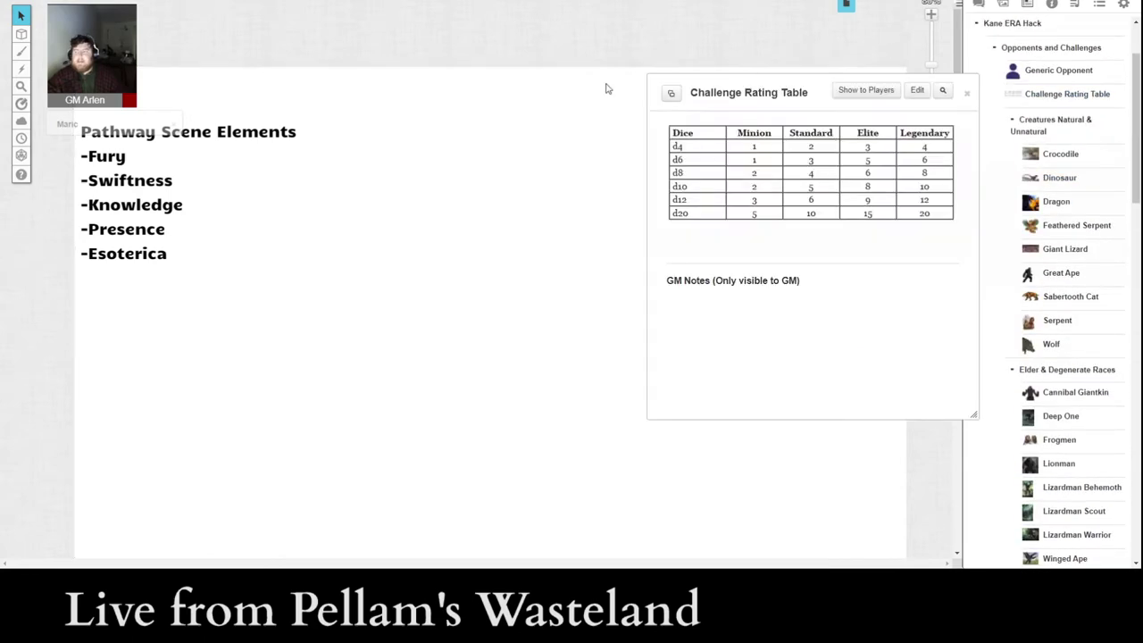
drag(737, 92, 408, 91)
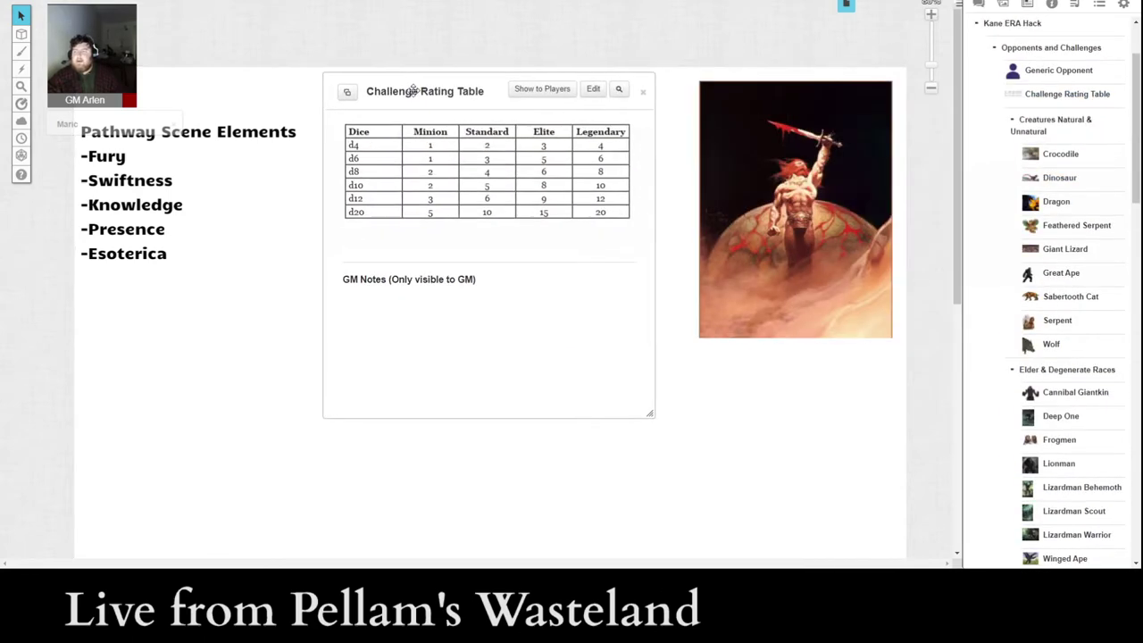
double_click(412, 92)
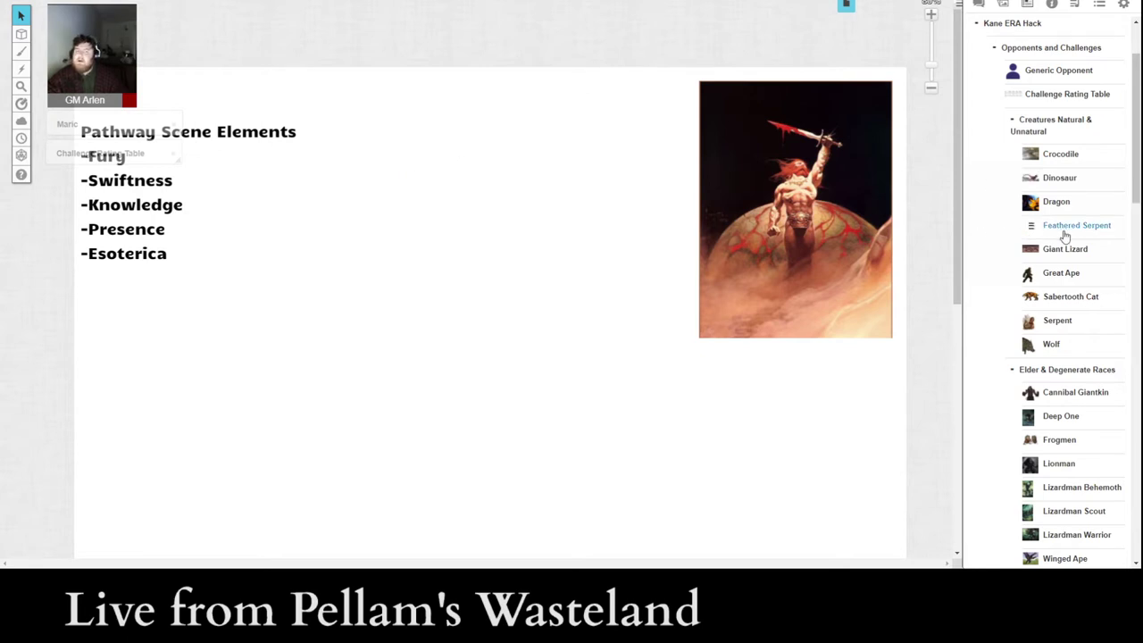
scroll(1063, 235, up, 3)
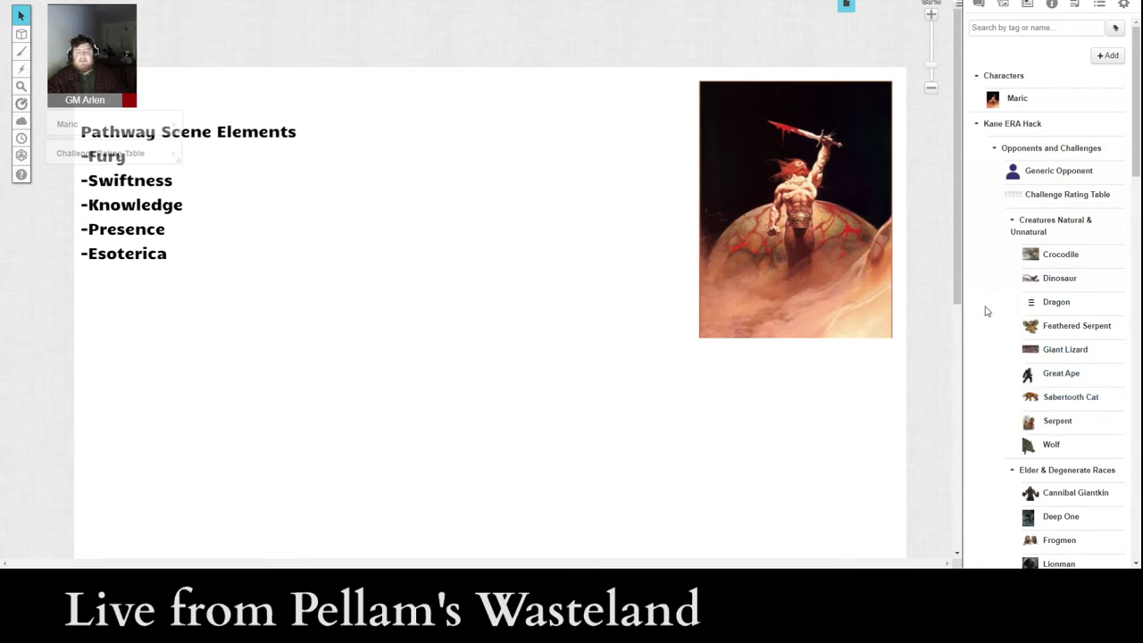
scroll(987, 316, down, 2)
scroll(987, 316, down, 4)
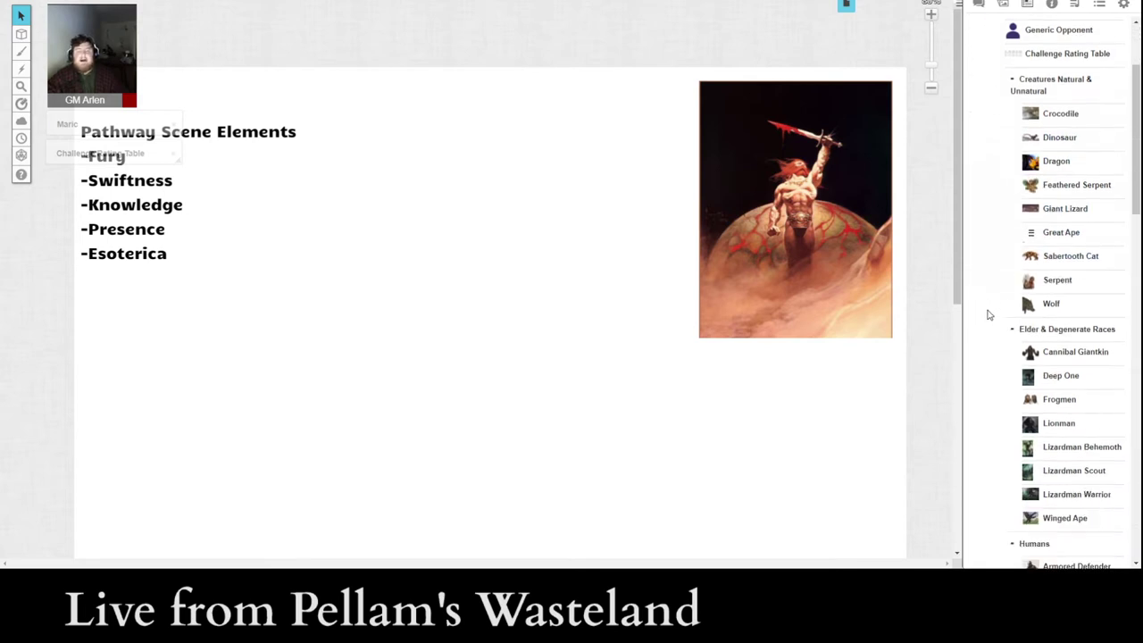
scroll(989, 316, down, 6)
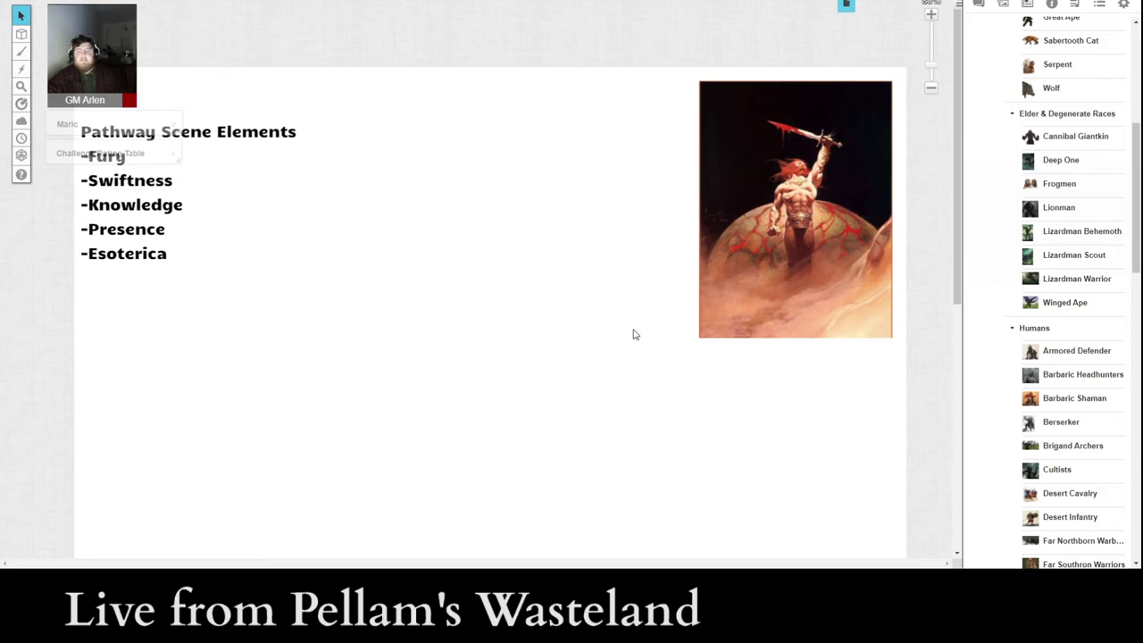
scroll(1058, 302, up, 1)
scroll(1055, 304, up, 4)
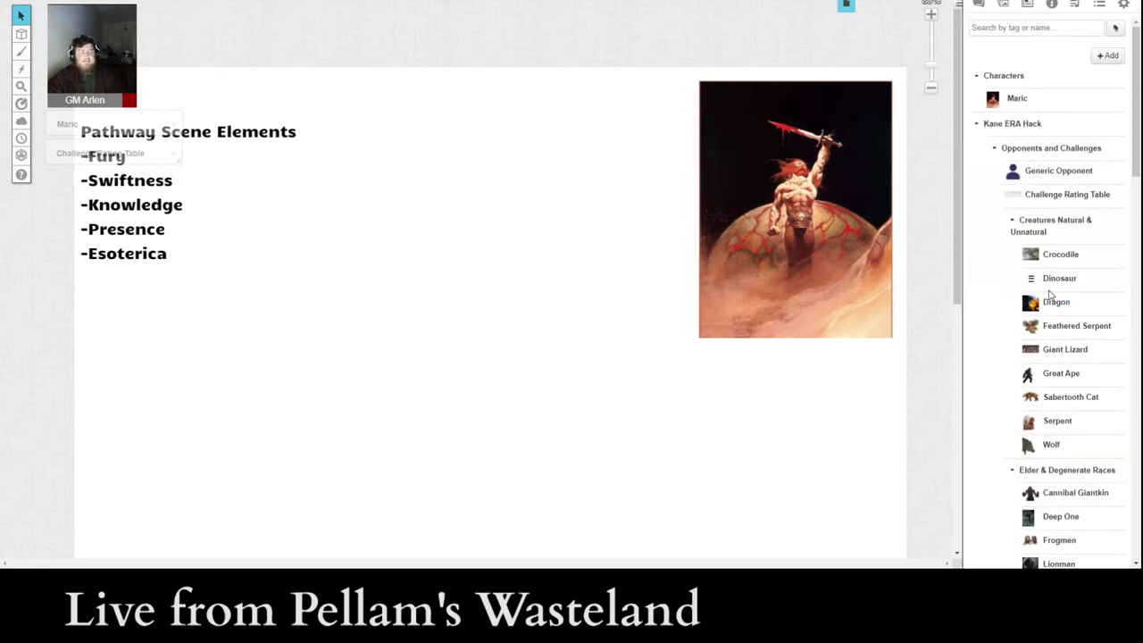